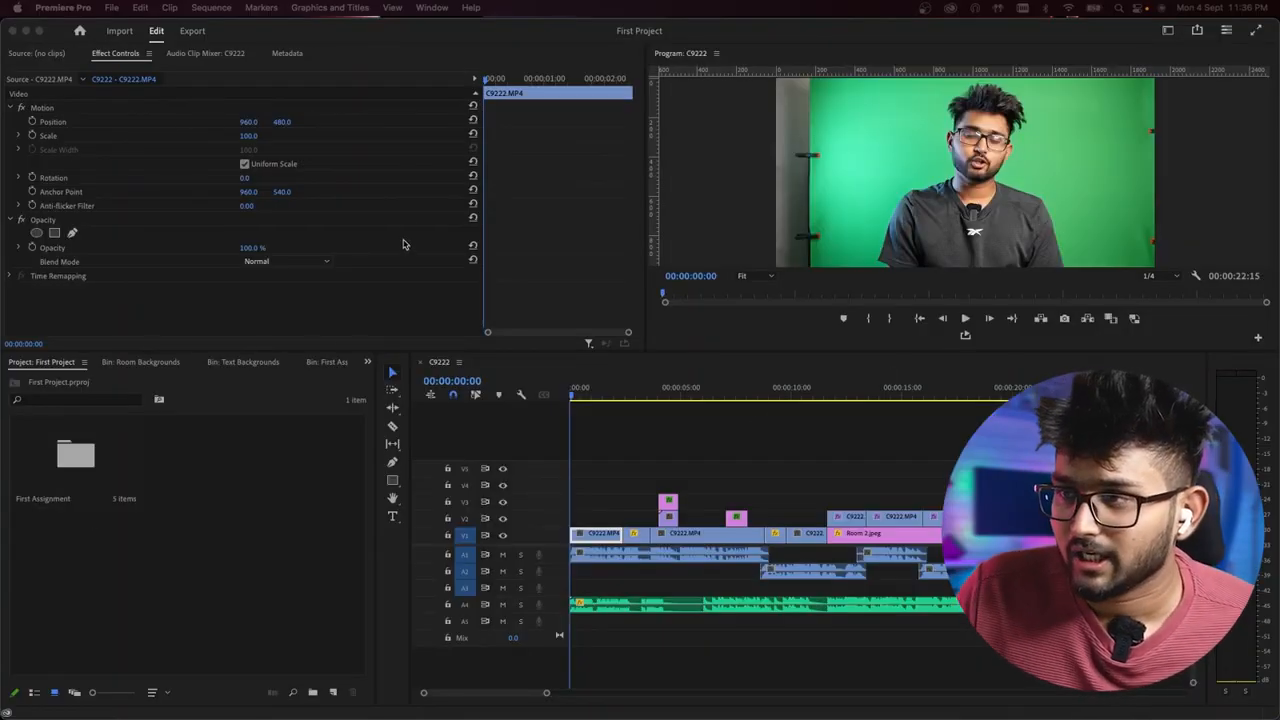
- Look over the Source monitor, Program monitor, Project panel and timeline by making each panel active in turn
left_click(30, 53)
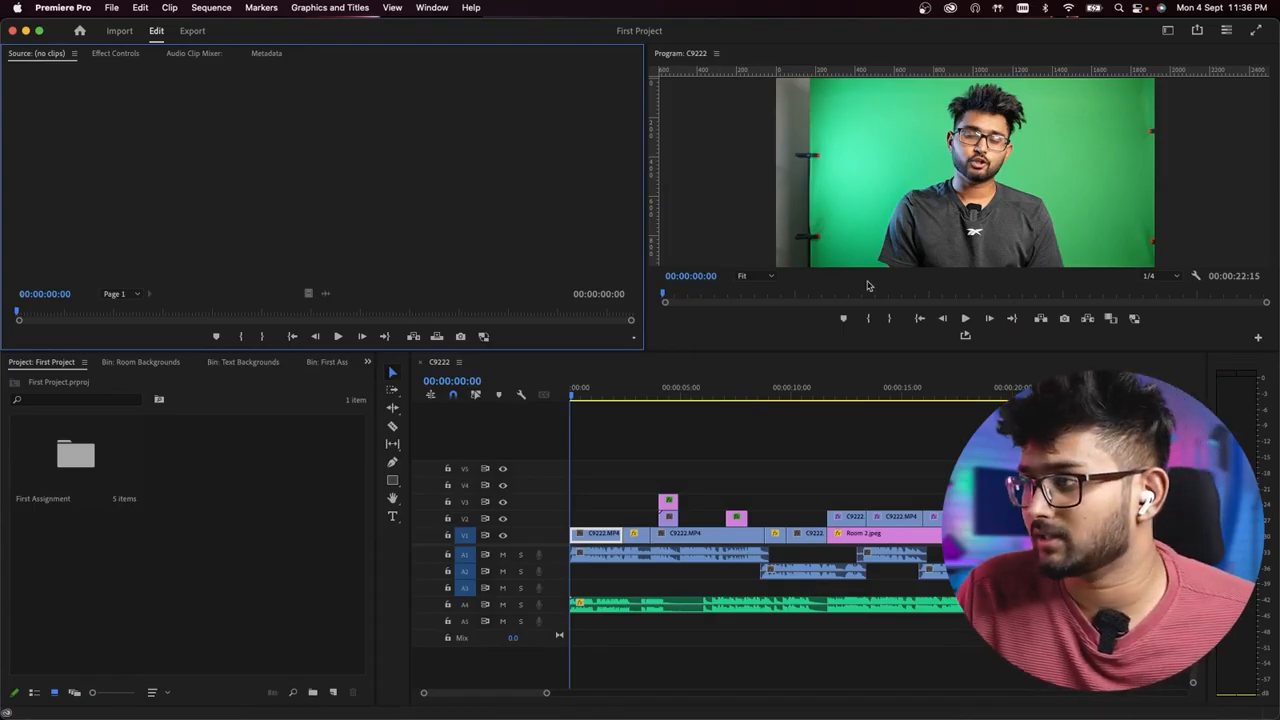
left_click(703, 433)
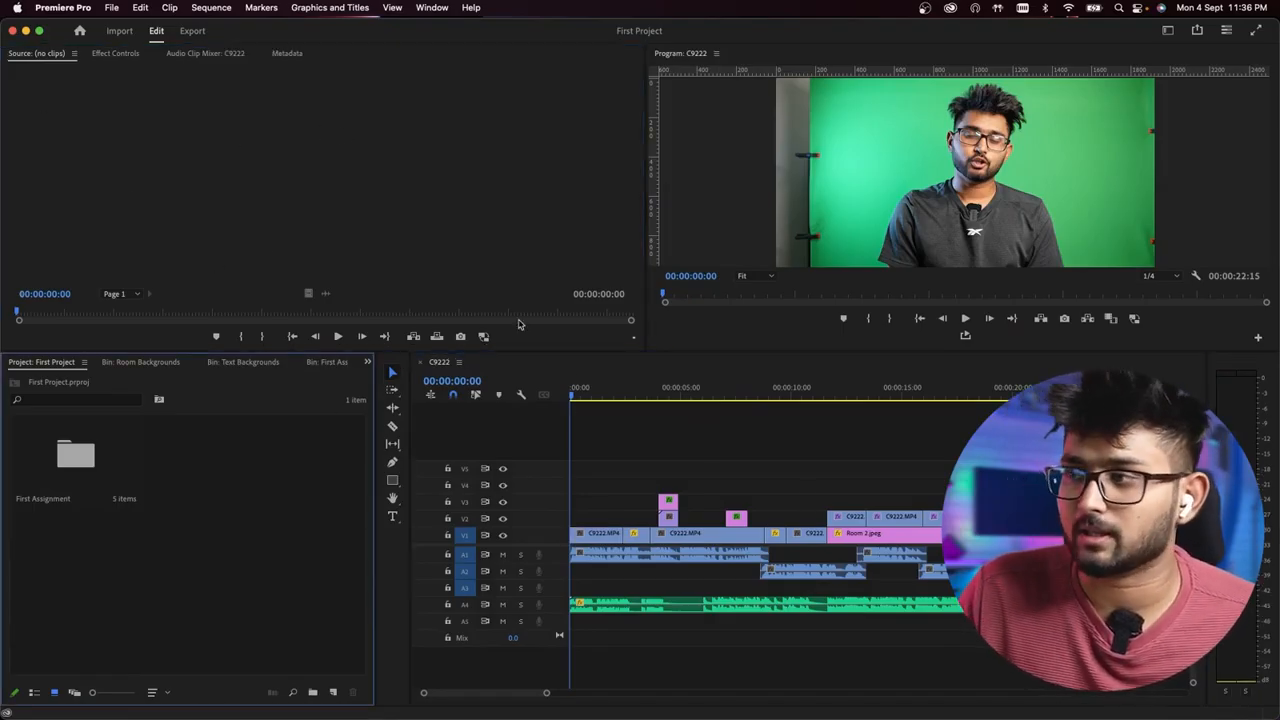
left_click(486, 229)
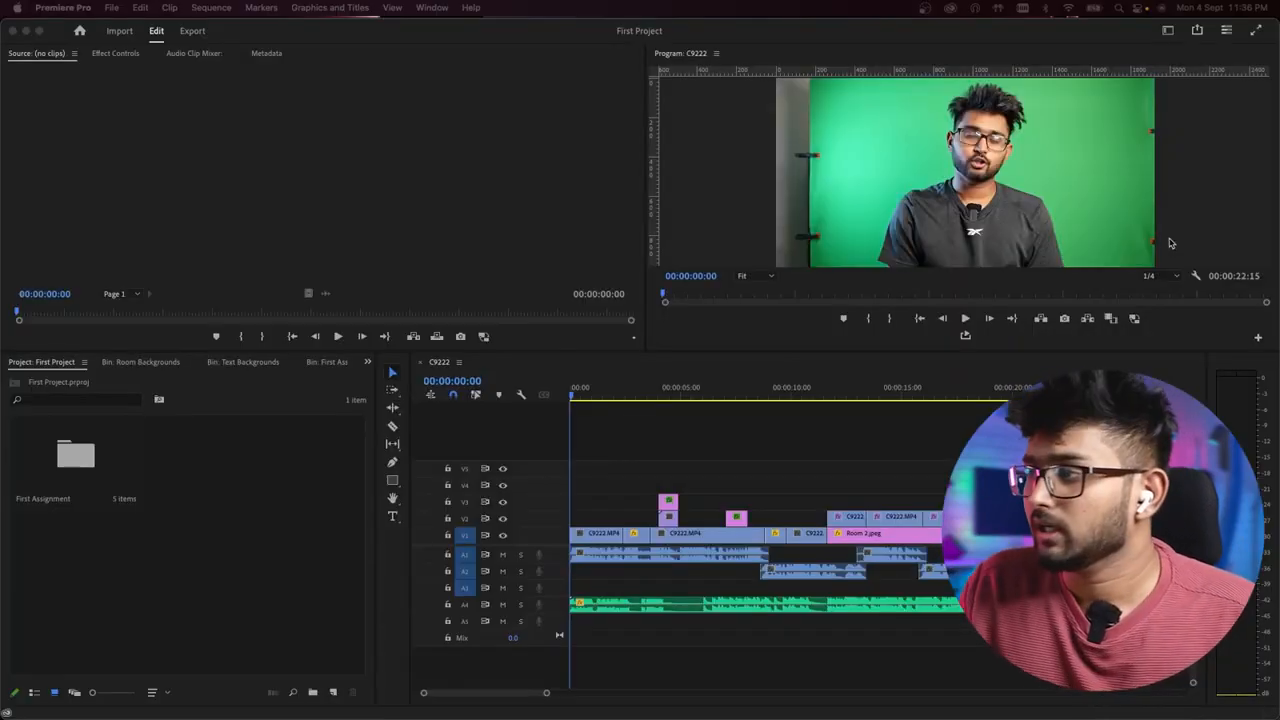
left_click(1170, 243)
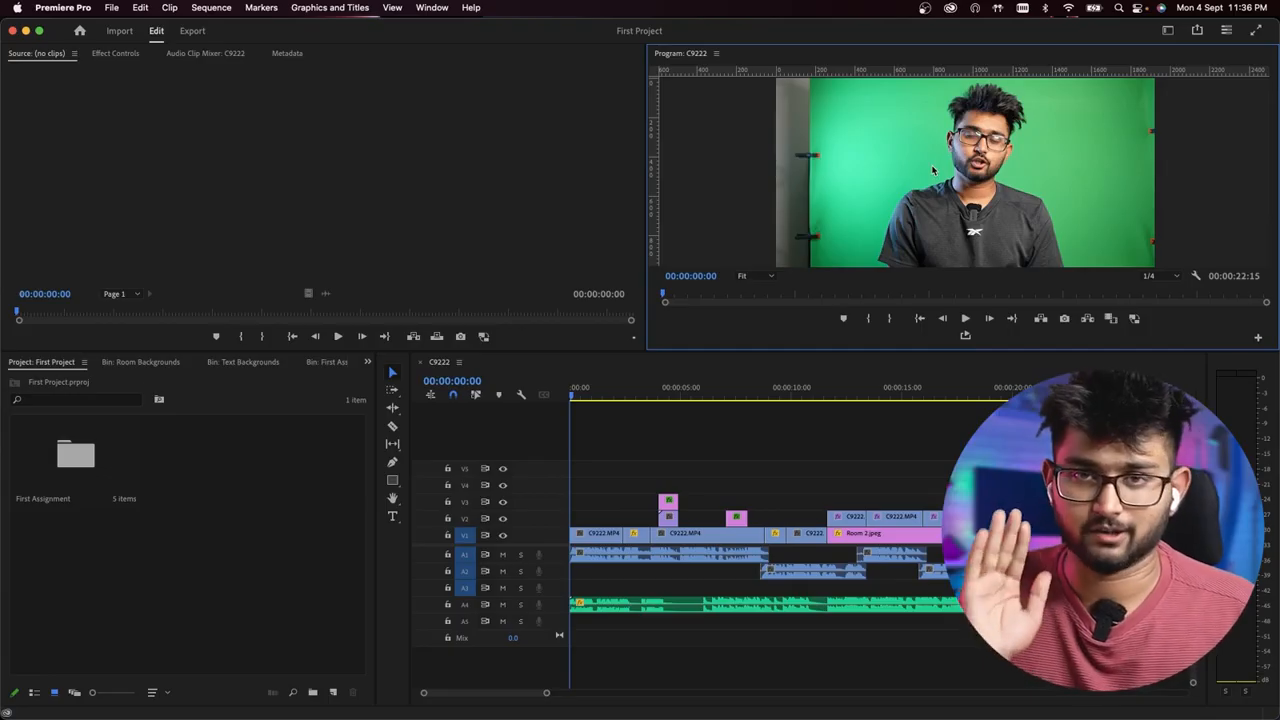
left_click(242, 158)
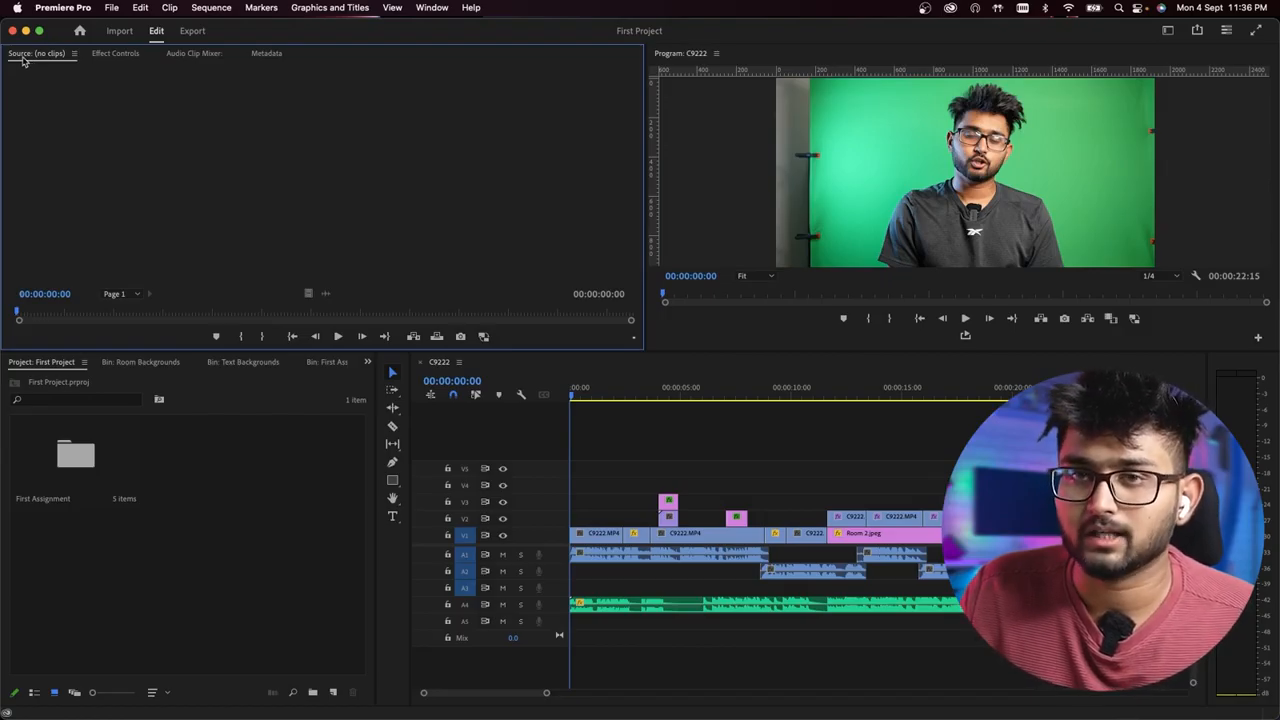
left_click(622, 420)
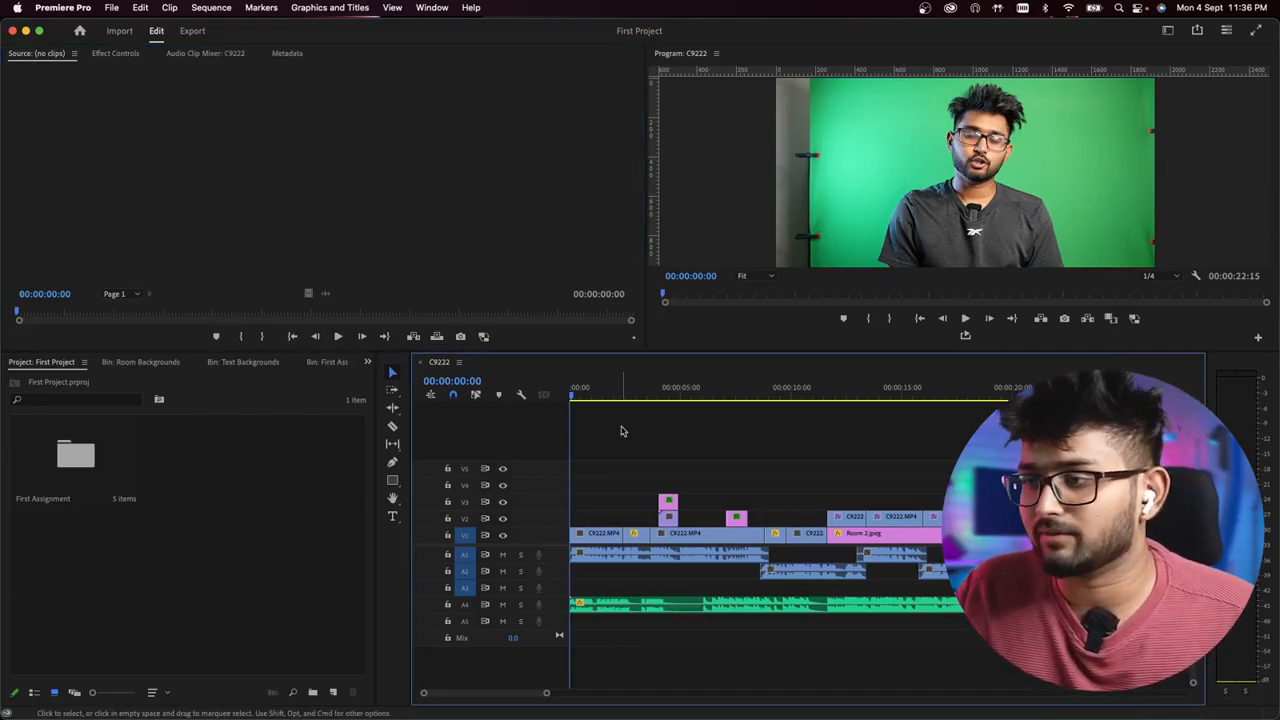
left_click(261, 517)
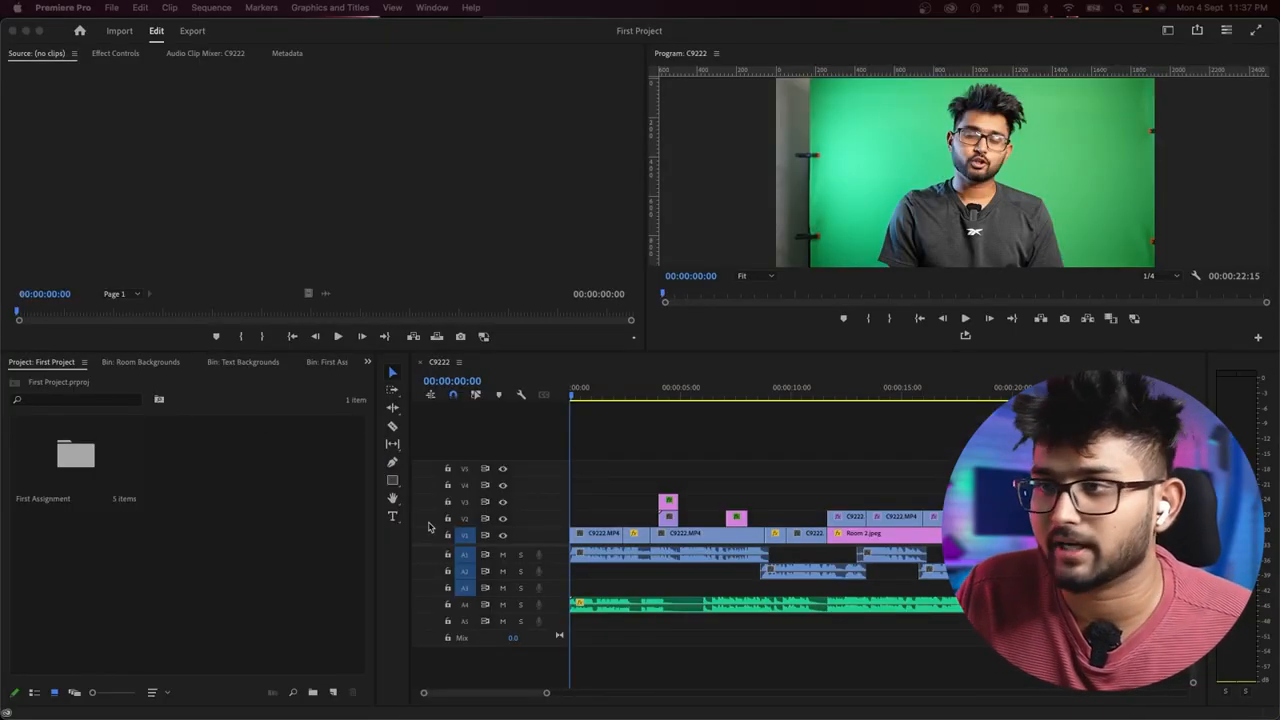
left_click(410, 172)
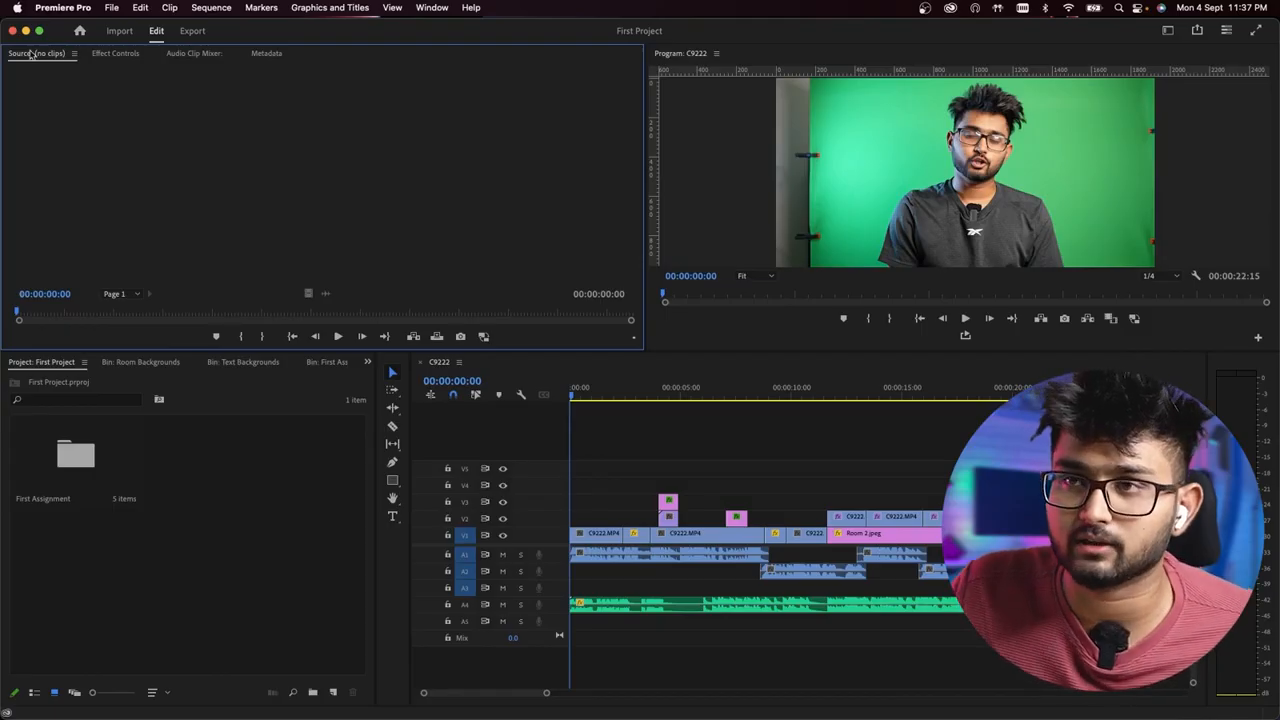
- Move the Source monitor and Metadata panels into the timeline's panel group and the Program monitor into the Project panel's group
left_click_drag(33, 56, 868, 482)
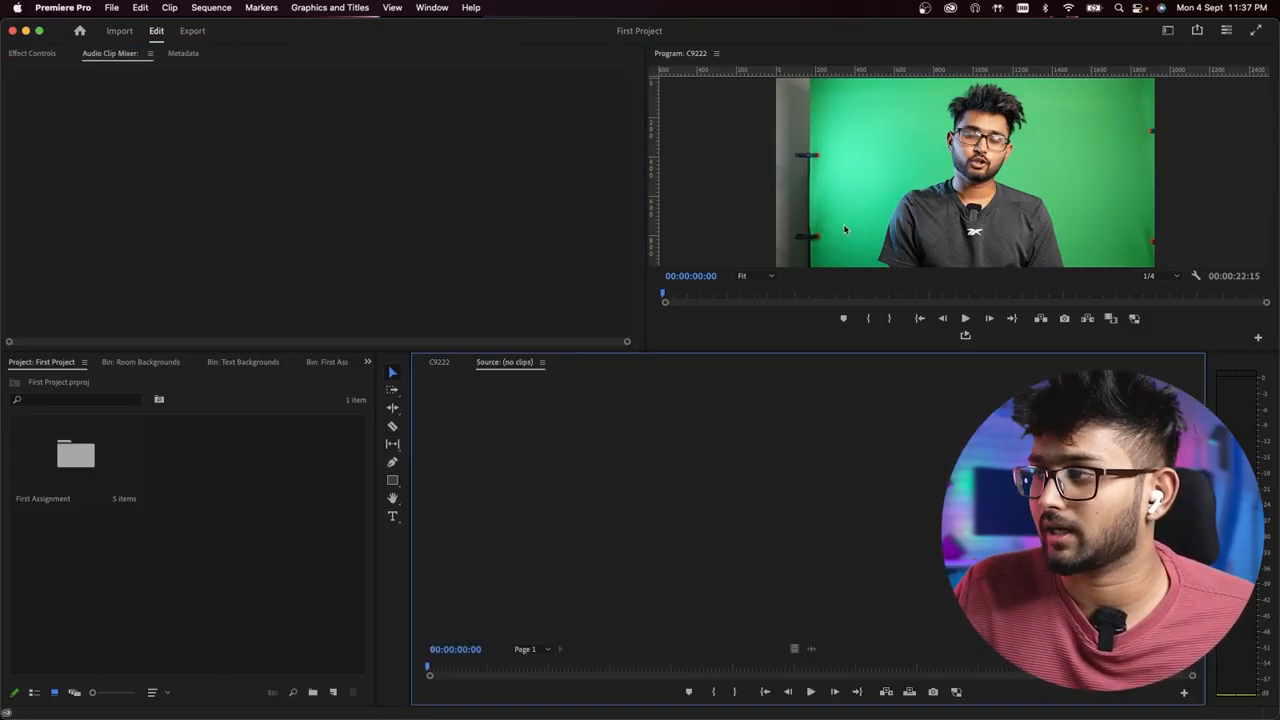
left_click(911, 148)
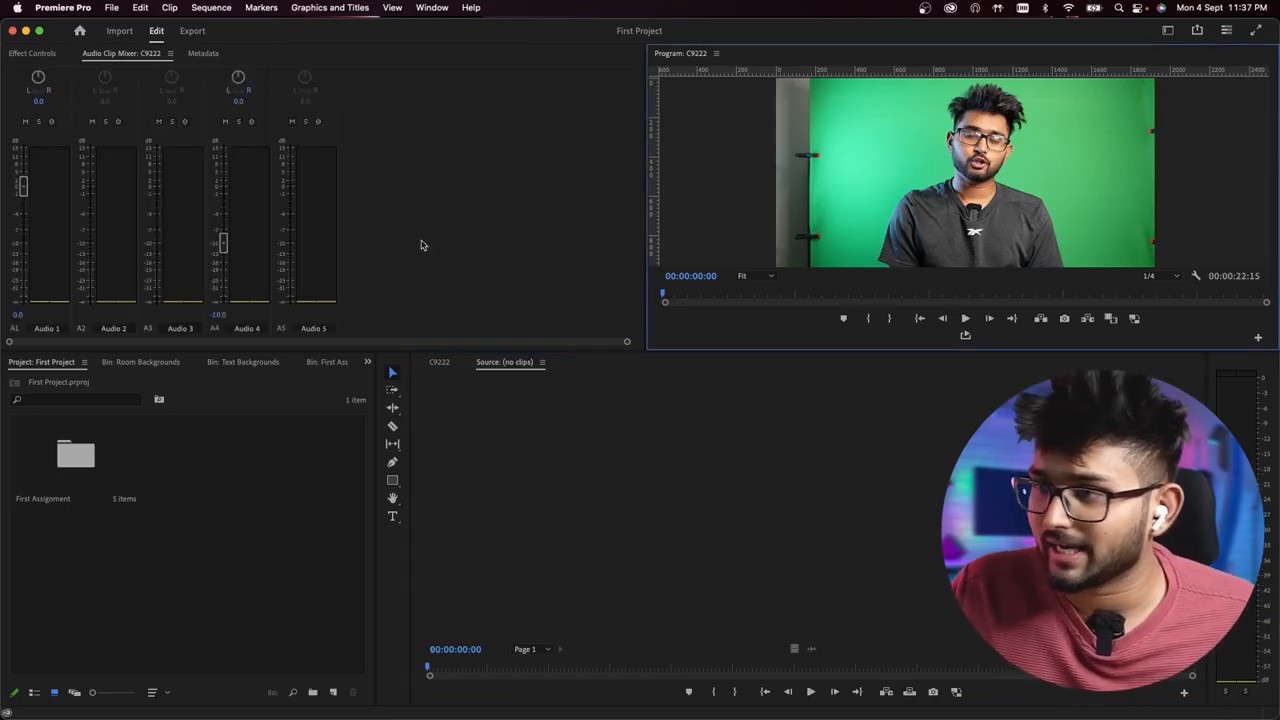
left_click_drag(670, 53, 190, 480)
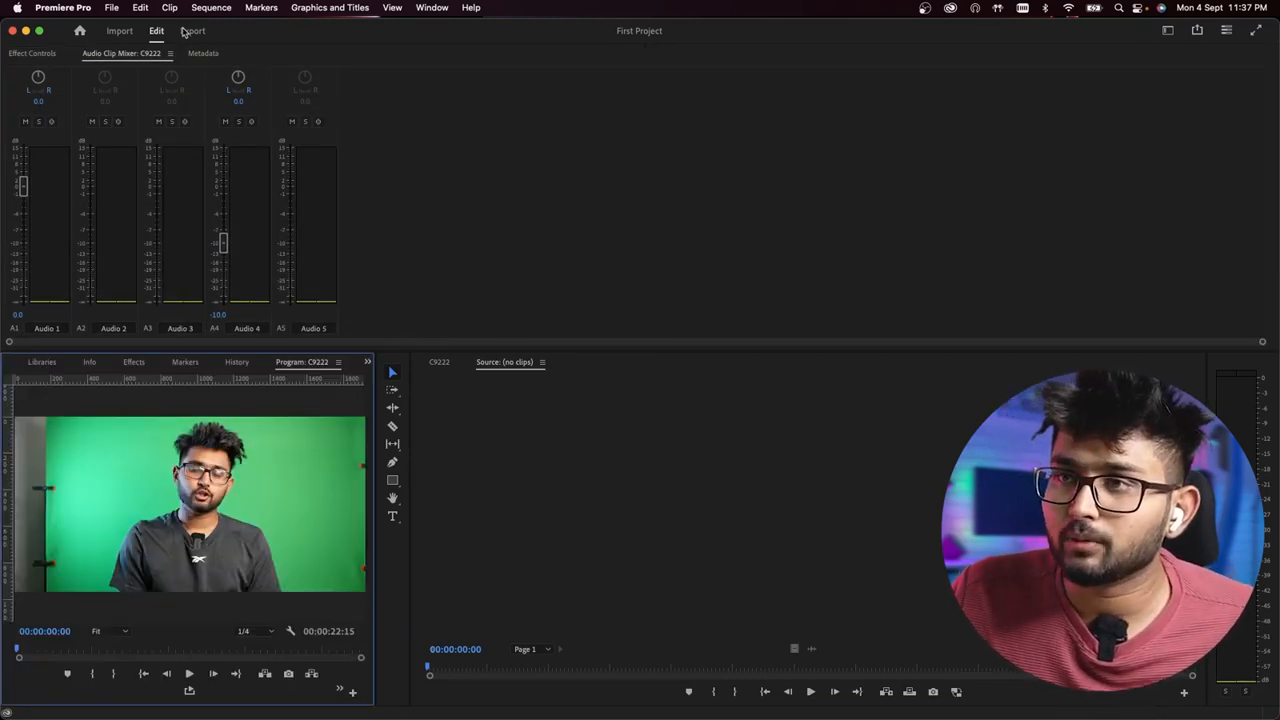
left_click(203, 53)
left_click_drag(203, 53, 629, 520)
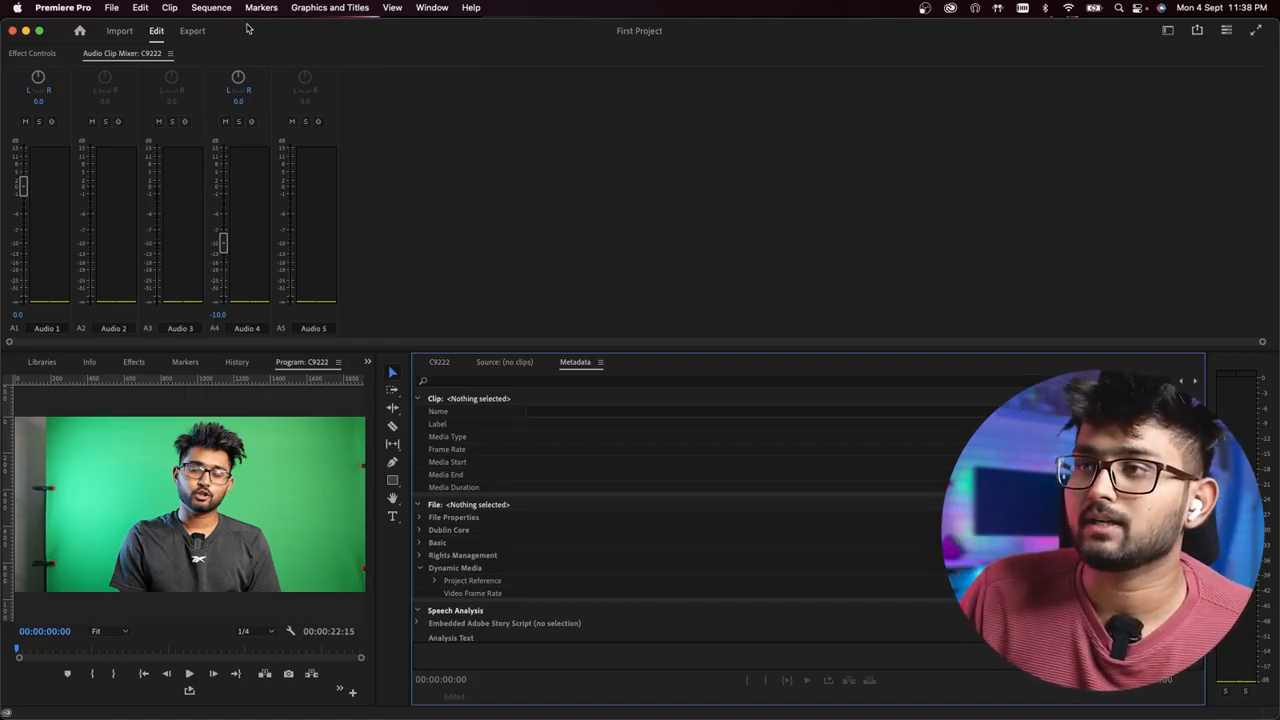
- Reset the Editing workspace to its saved layout
left_click(432, 8)
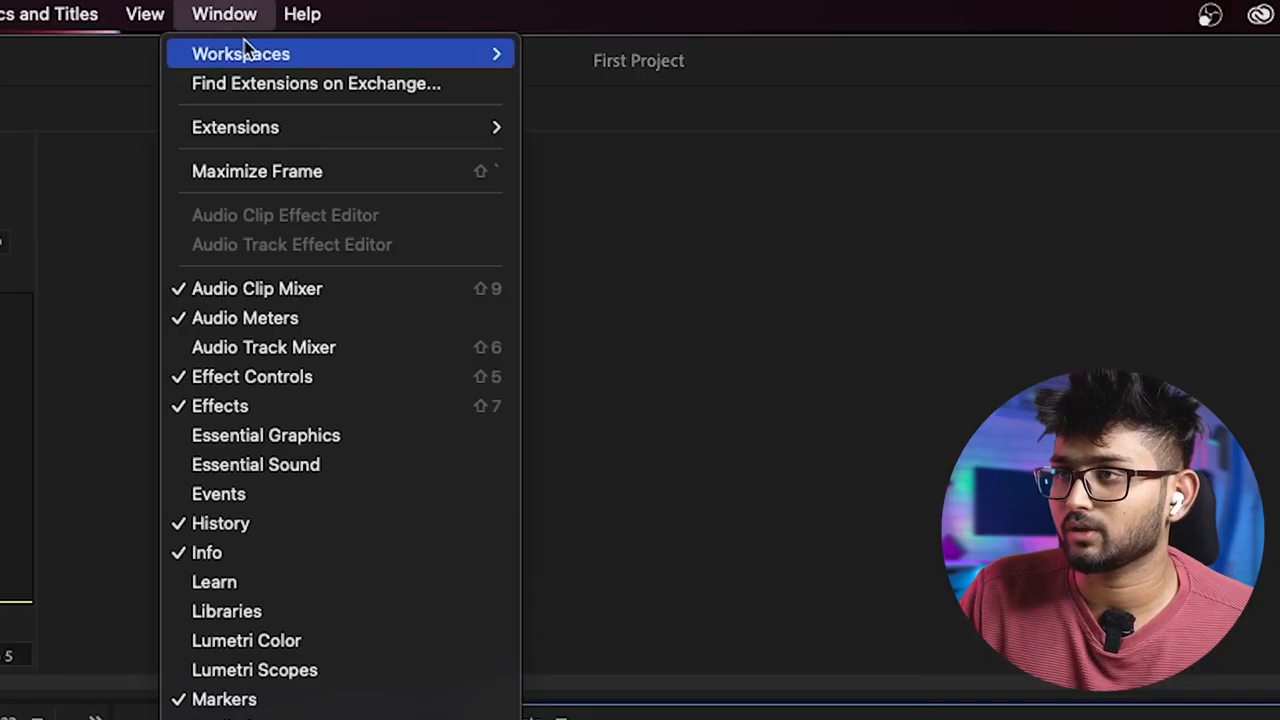
mouse_move(532, 30)
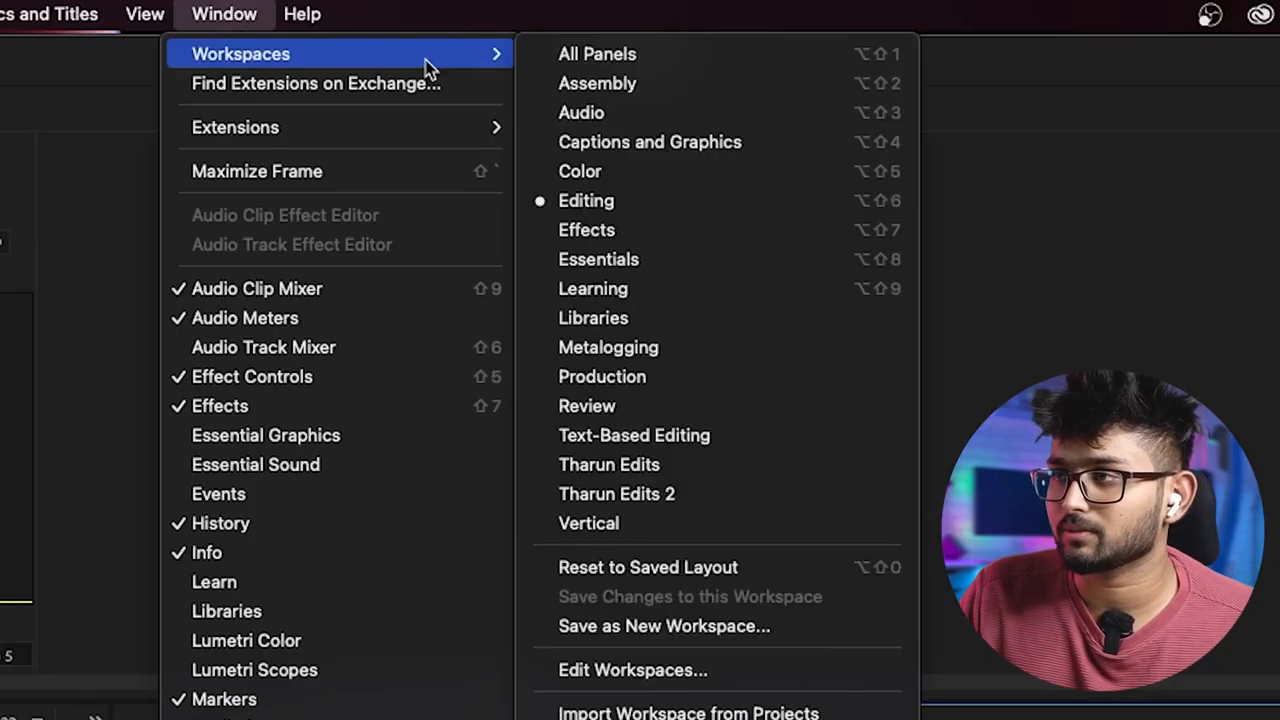
left_click(679, 567)
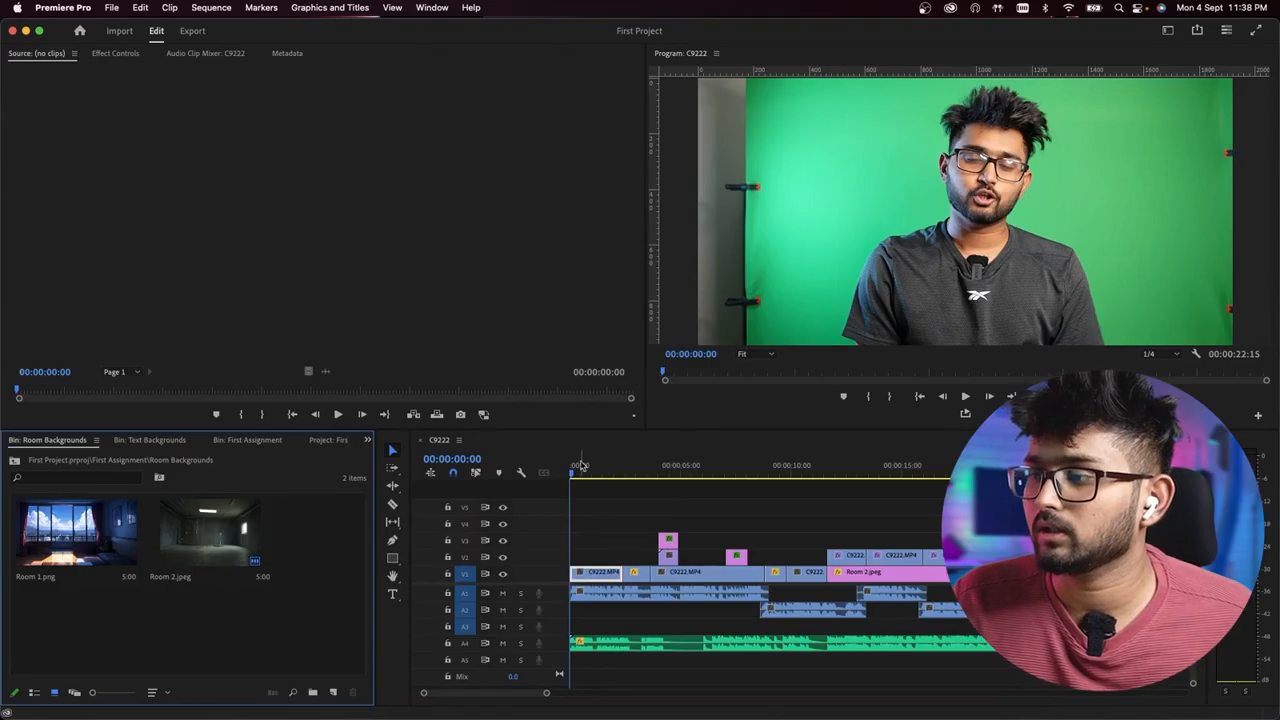
- Group the Program monitor with the Source monitor and Effect Controls with the timeline, and restore the saved Editing layout
left_click_drag(680, 53, 206, 135)
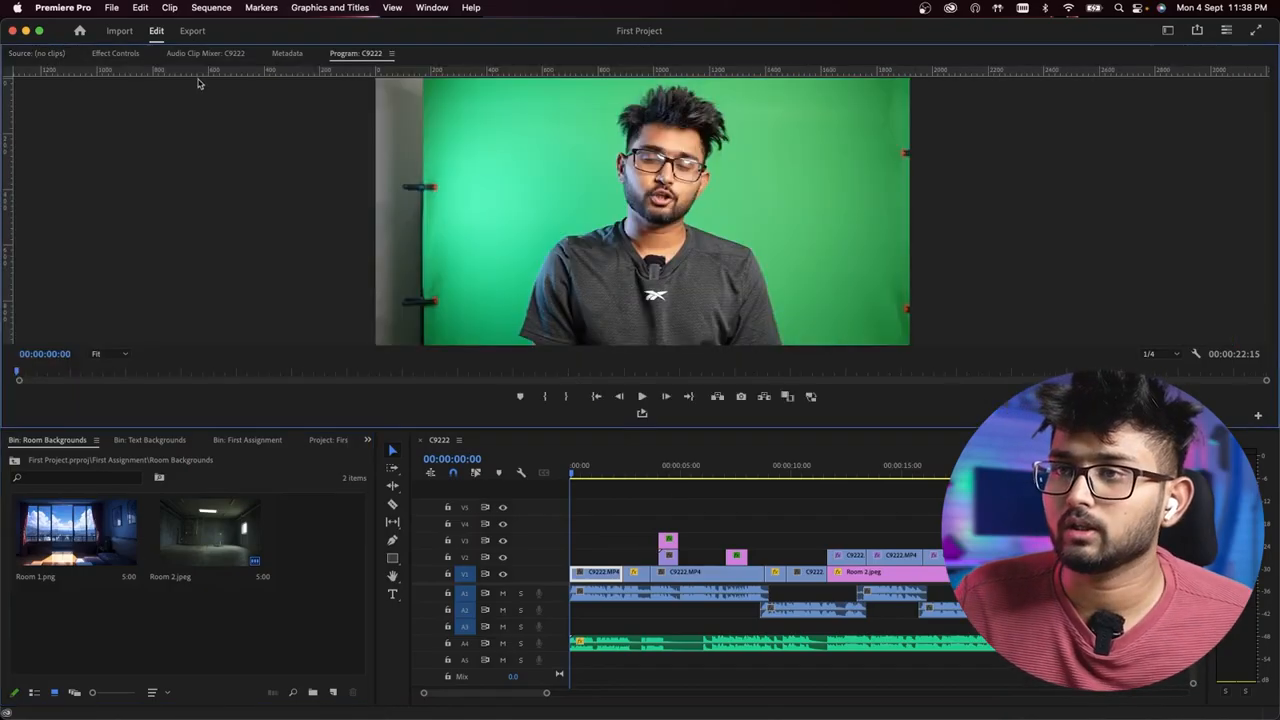
left_click_drag(118, 53, 680, 506)
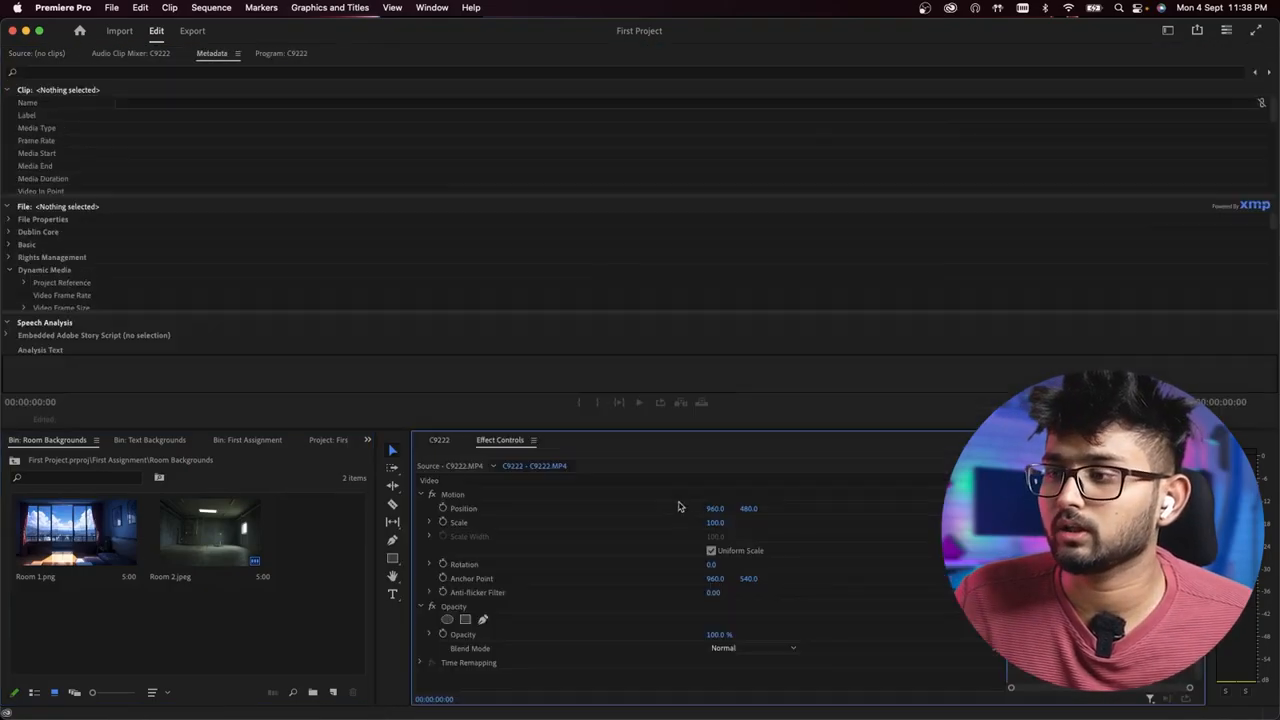
left_click(430, 8)
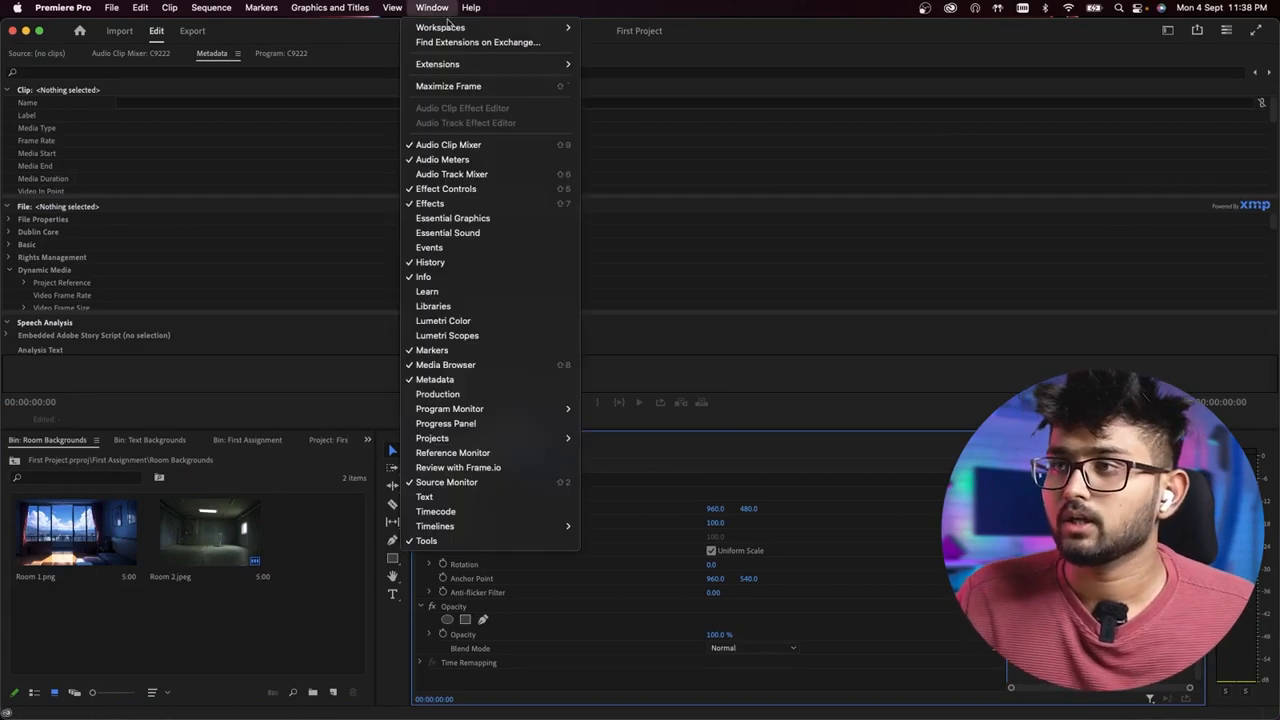
mouse_move(450, 27)
left_click(644, 284)
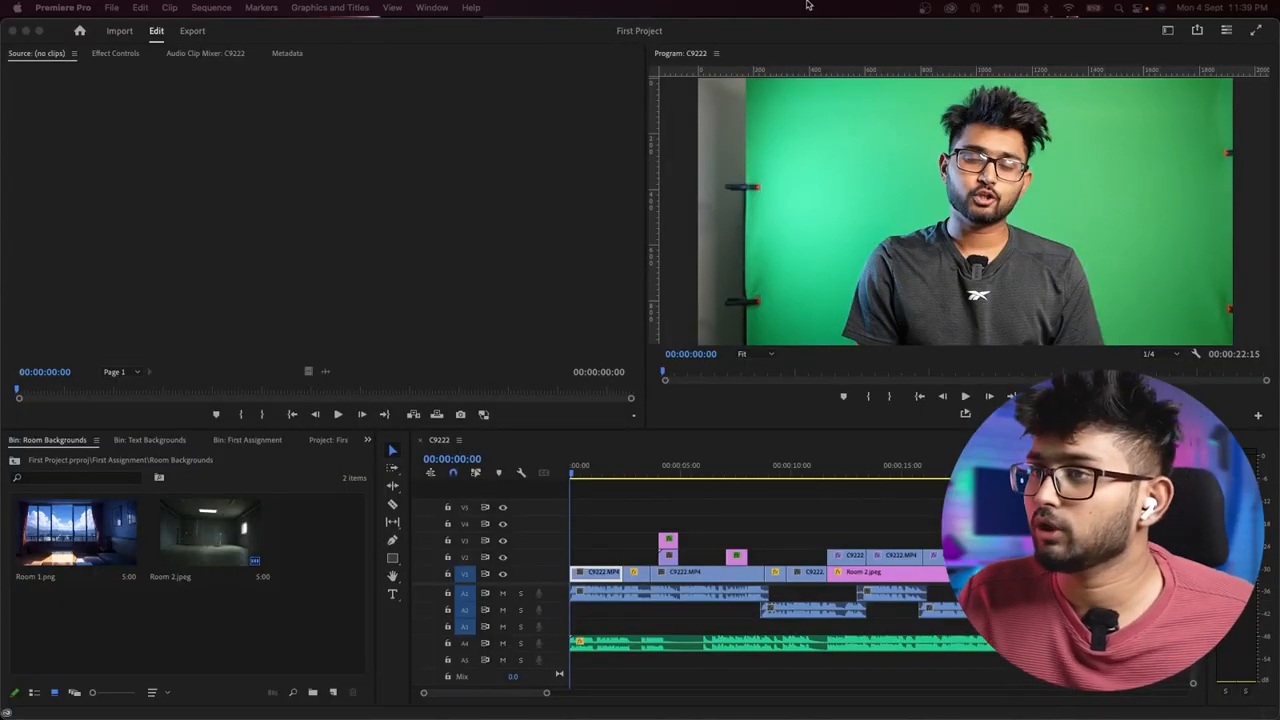
- Switch from the Editing workspace to the Assembly workspace
left_click(207, 91)
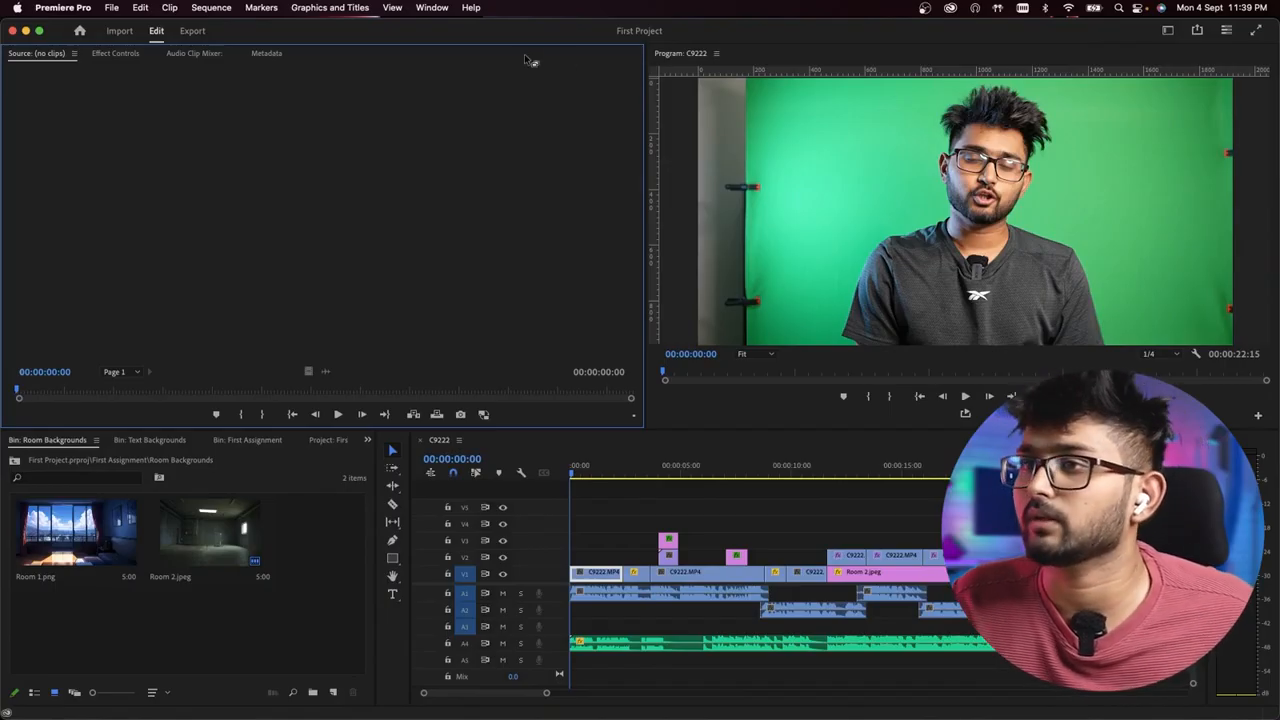
left_click(430, 10)
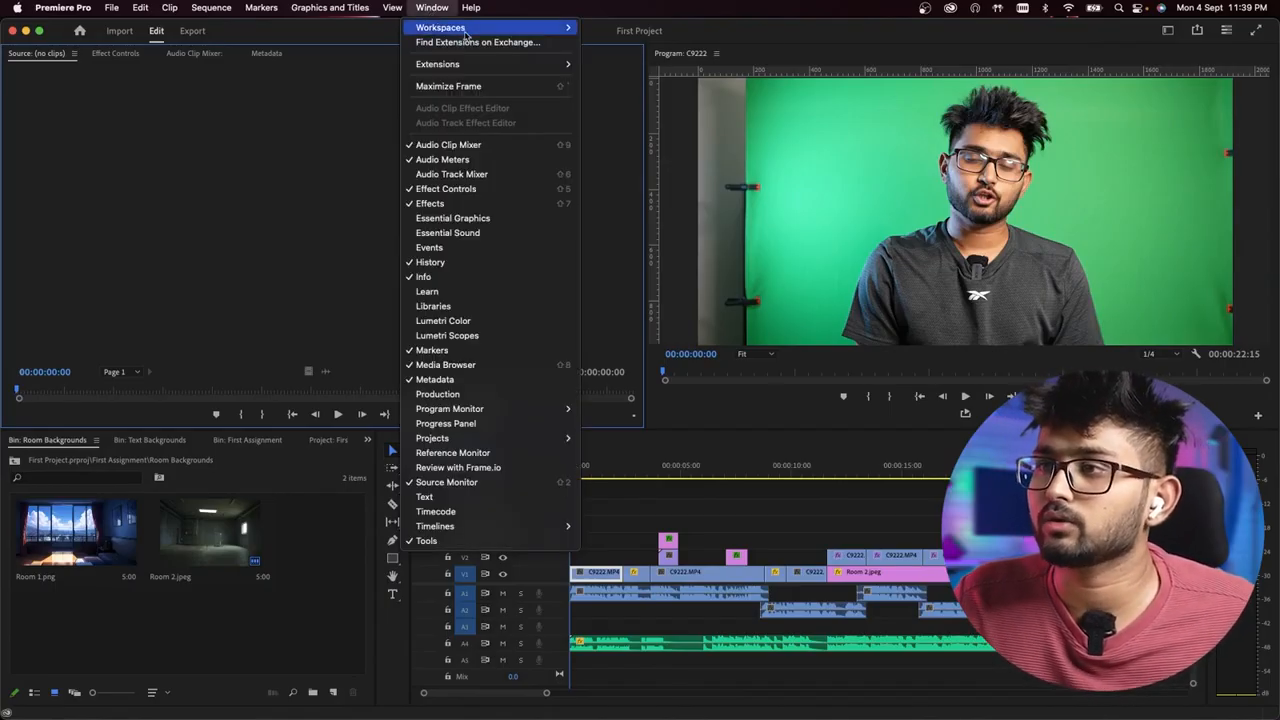
mouse_move(472, 33)
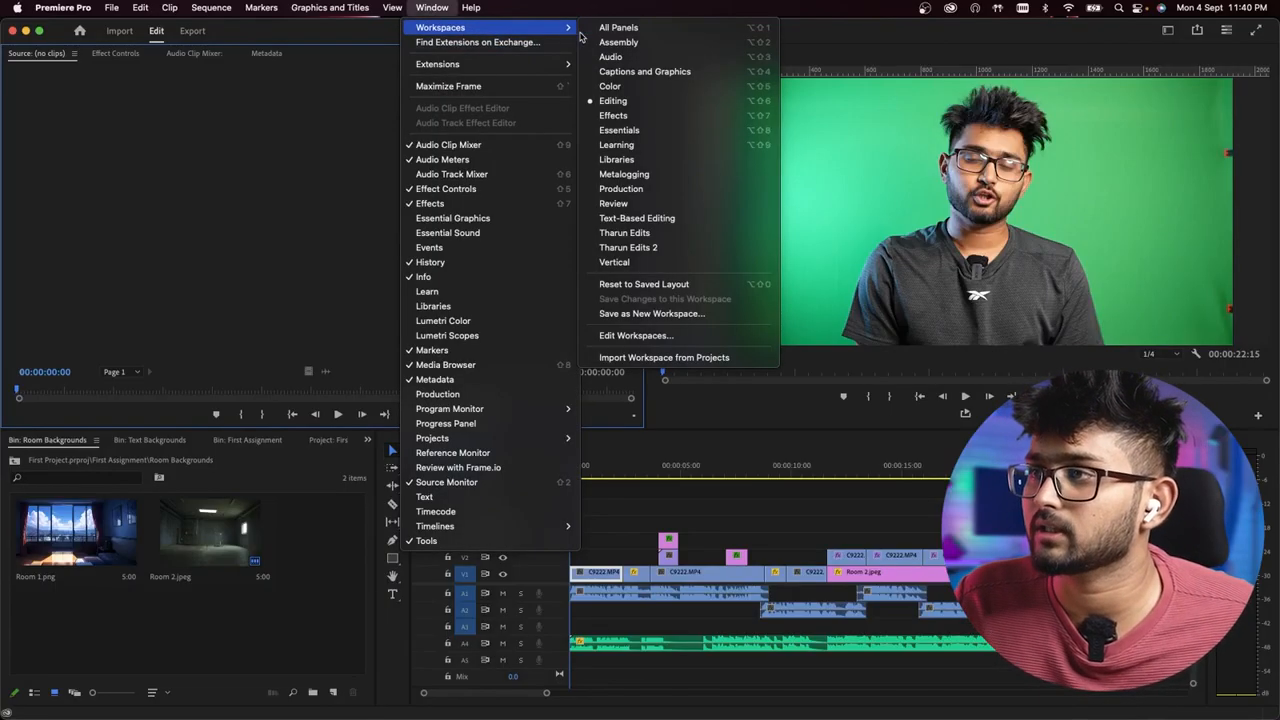
left_click(634, 42)
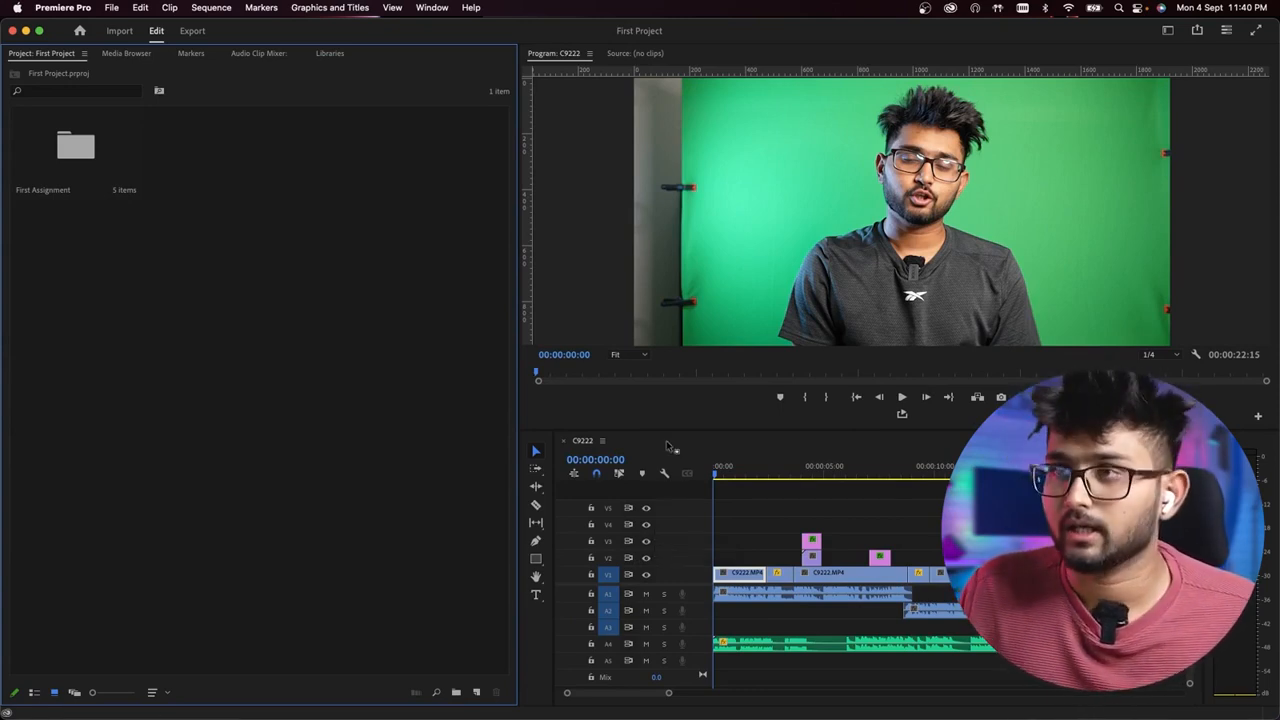
- Switch from the Assembly workspace to the Audio workspace
left_click(432, 7)
mouse_move(453, 30)
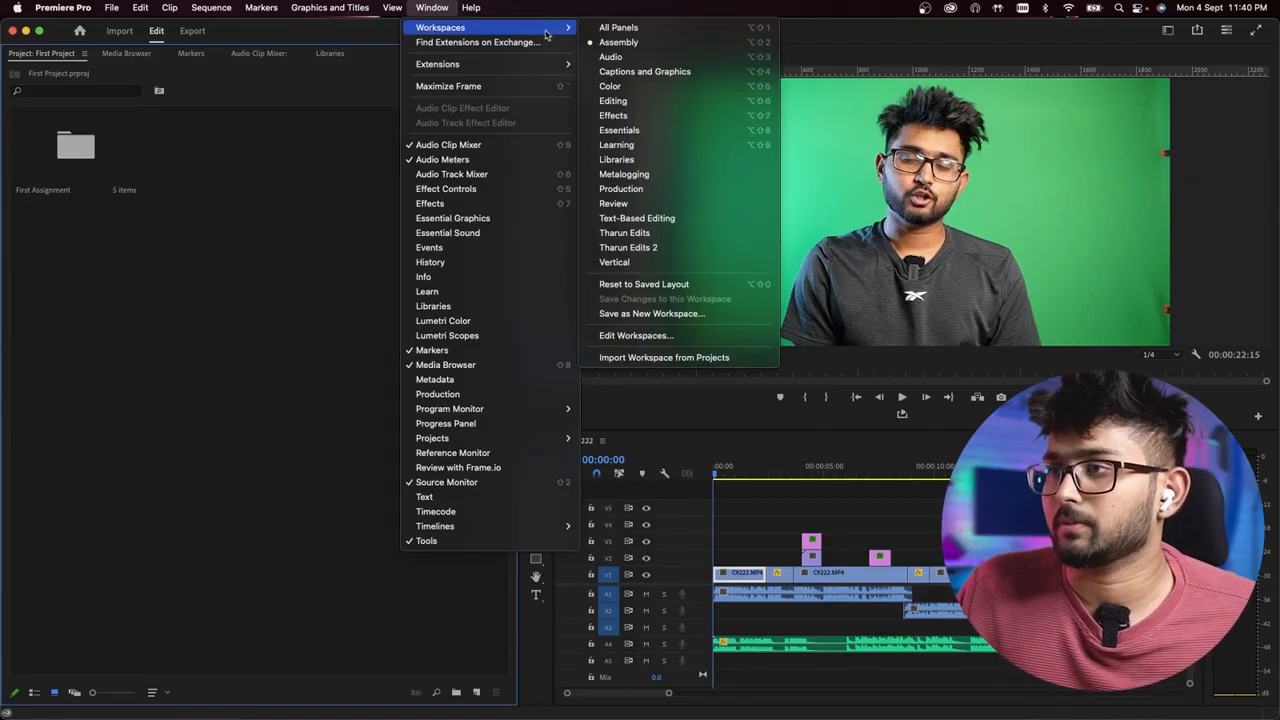
left_click(631, 60)
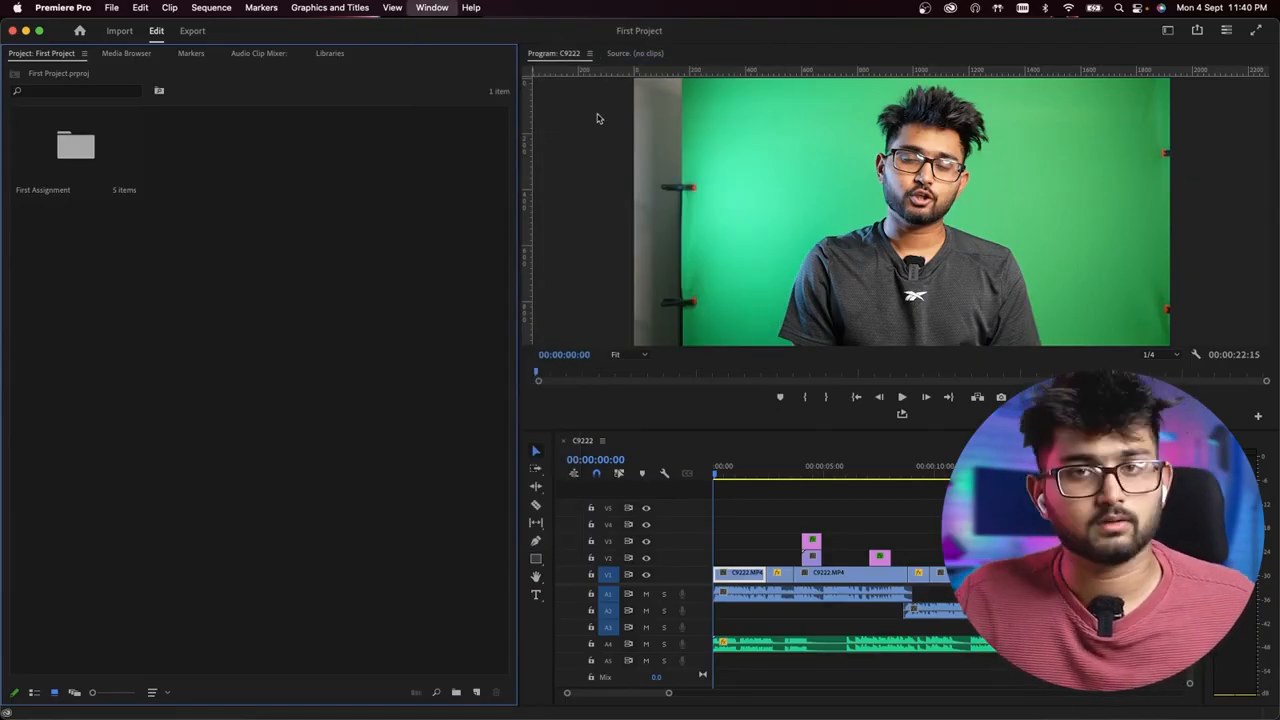
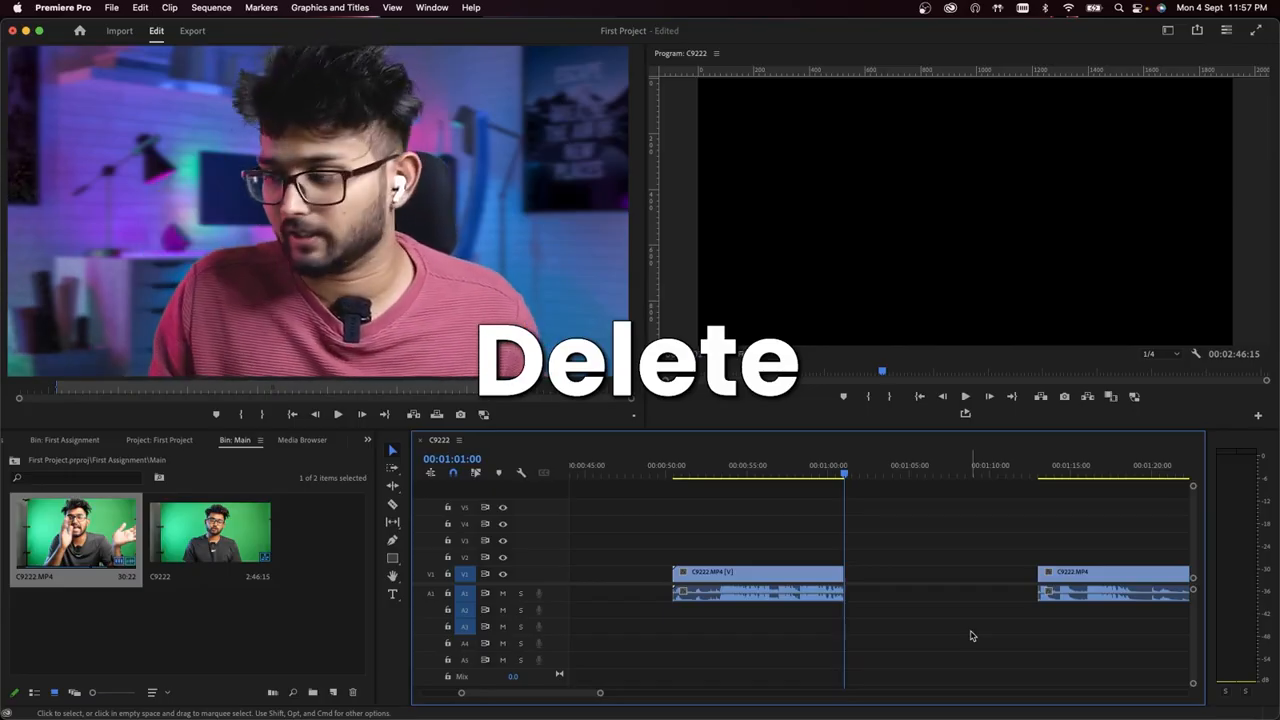
- Ripple delete the empty gap on track V1 following the clip that ends at 00:01:01:00
left_click(893, 577)
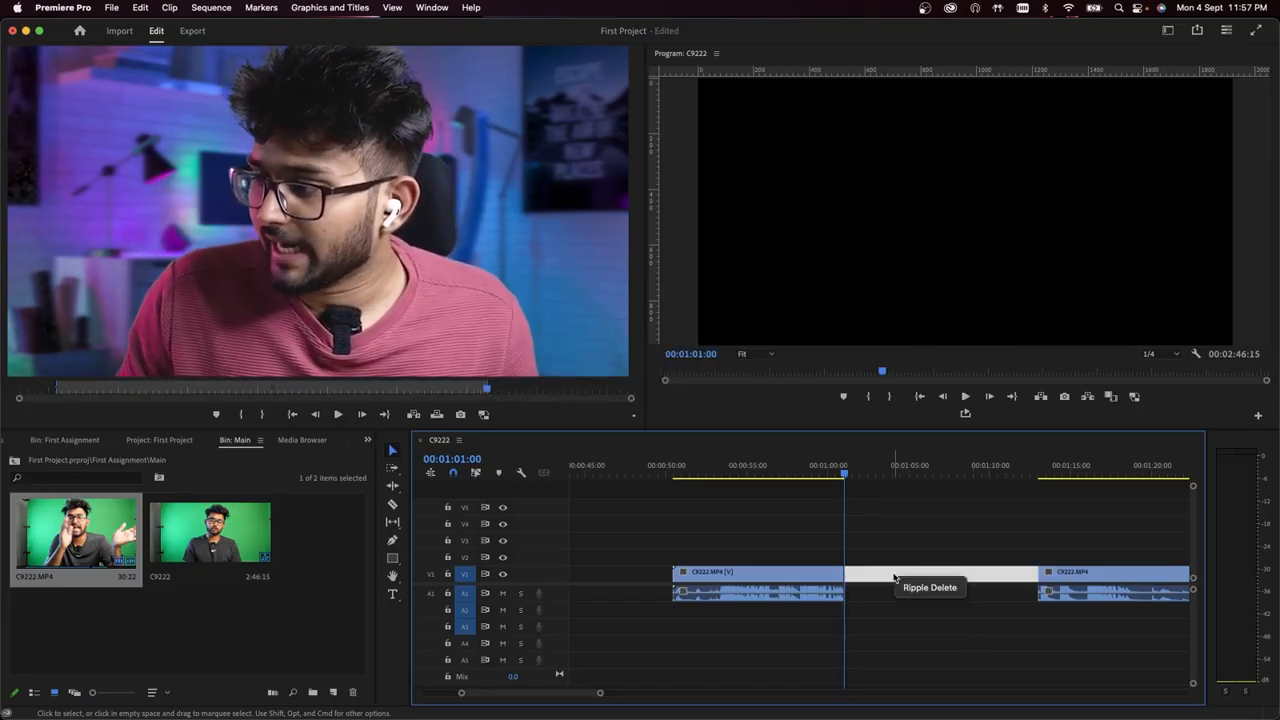
key("Delete")
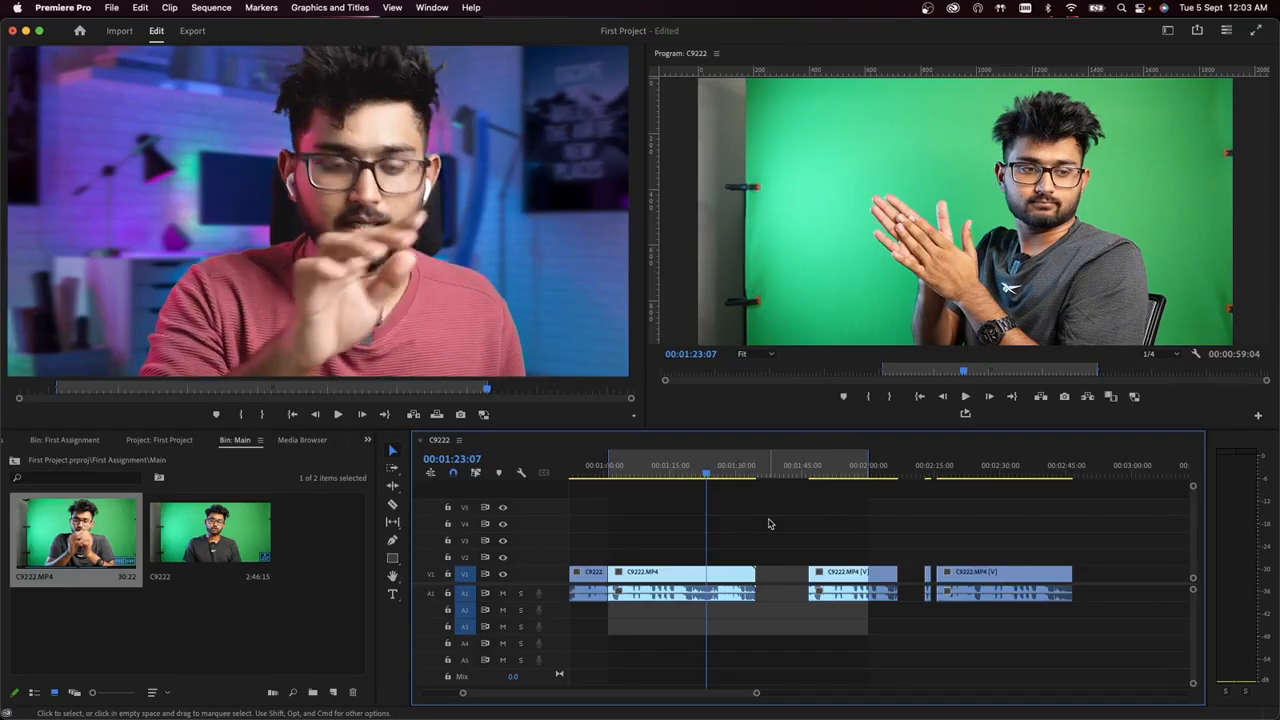
- Mark in at 00:01:11:23 and out at 00:01:53:03 in the sequence, and extract that range
left_click(656, 466)
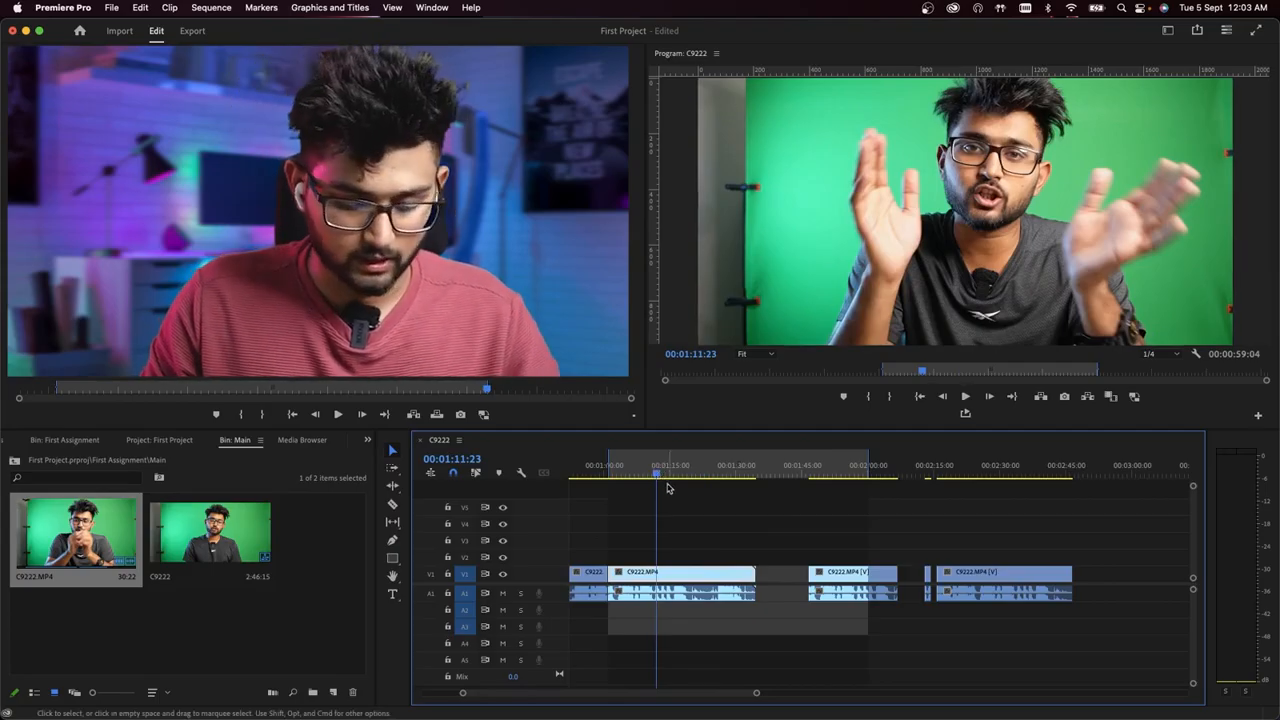
key("i")
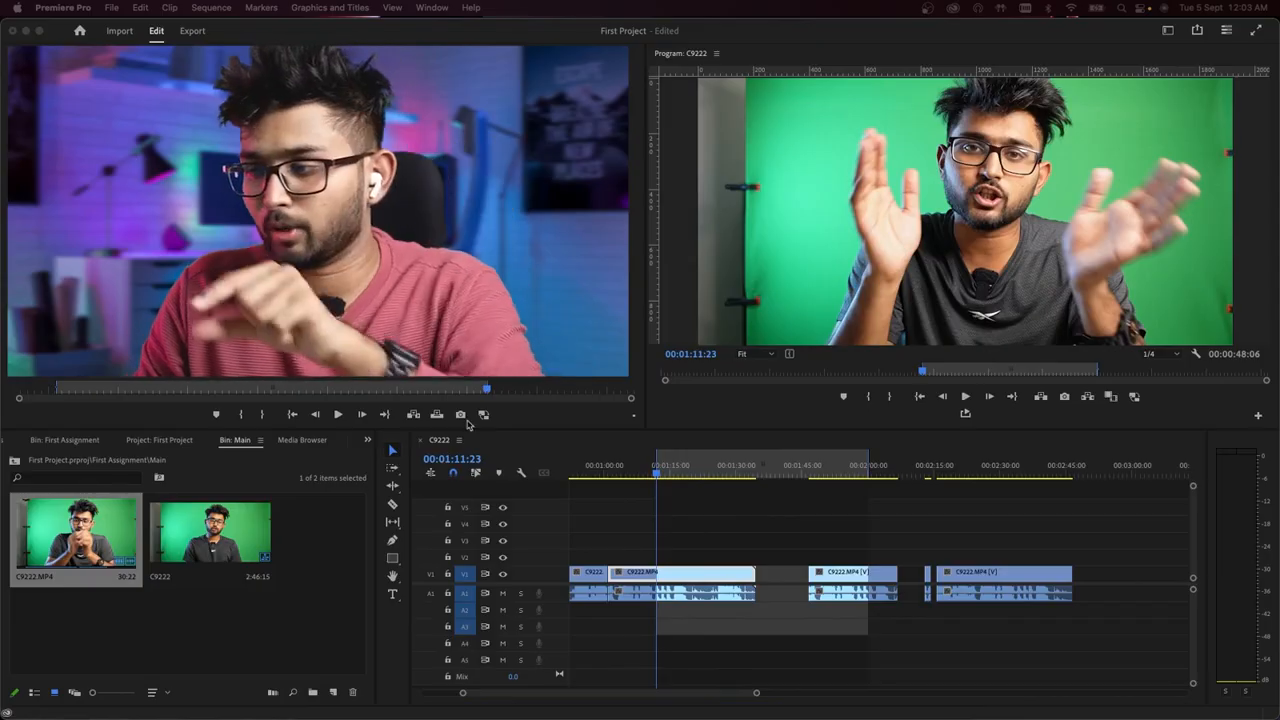
left_click(837, 474)
key("o")
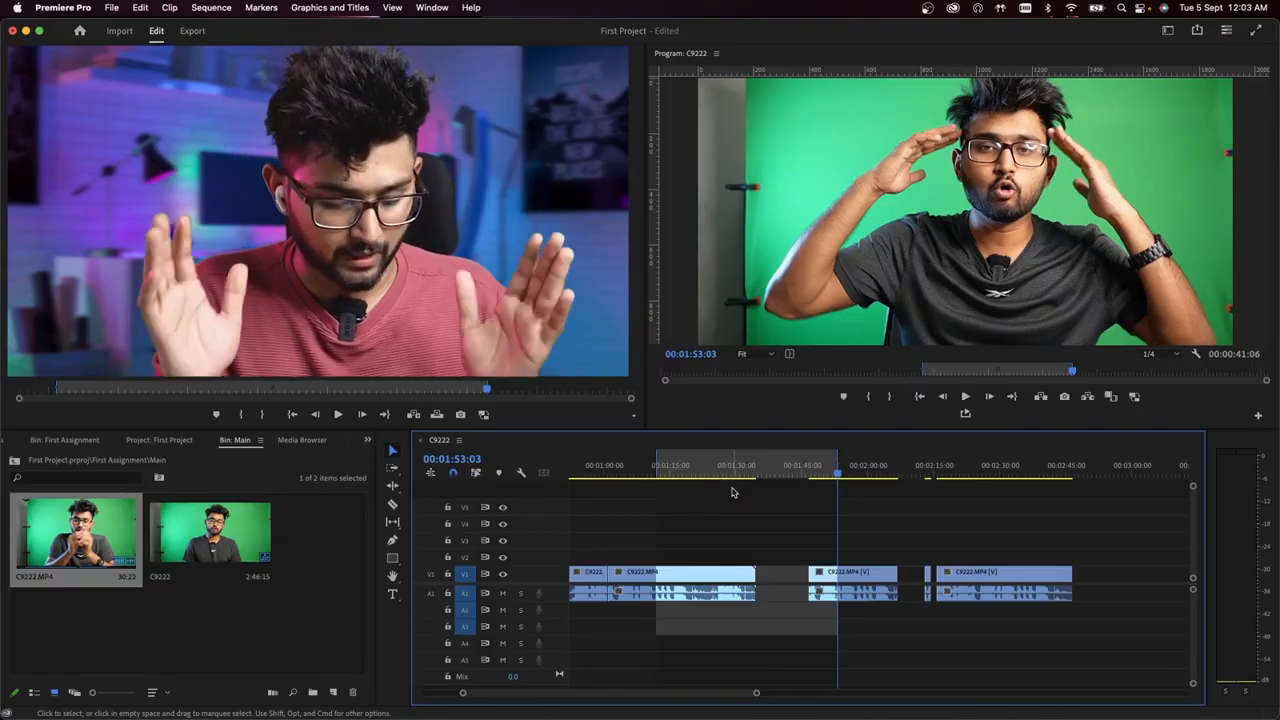
key("apostrophe")
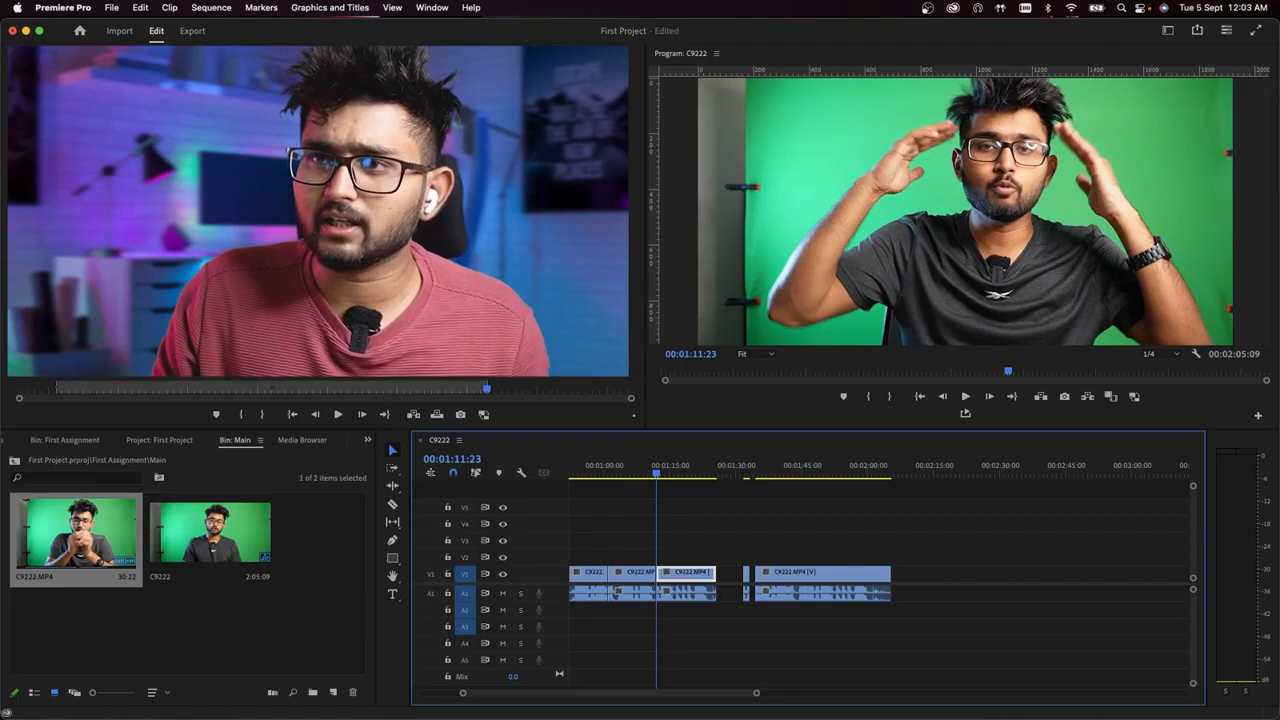
- Find the Ripple Delete command in the keyboard shortcuts by searching for "ripple", and remove its Shift+Forward Delete assignment
left_click(60, 7)
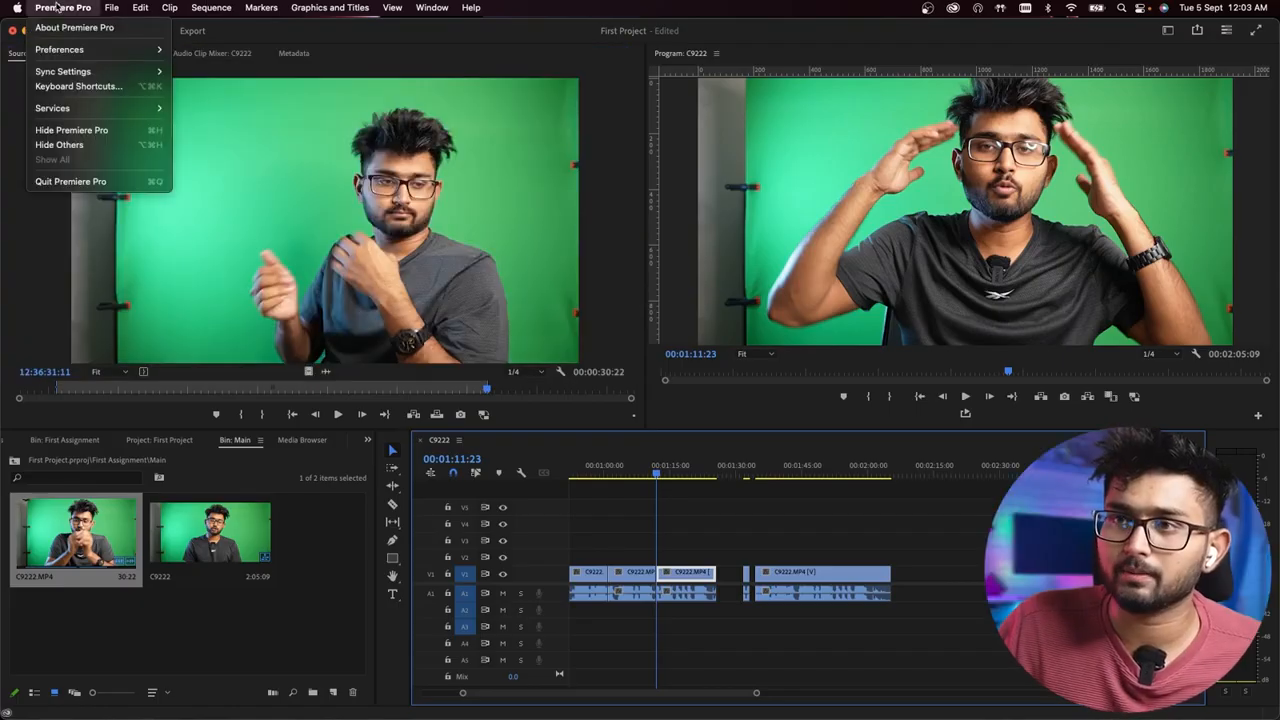
left_click(78, 86)
left_click(185, 212)
type("ripple")
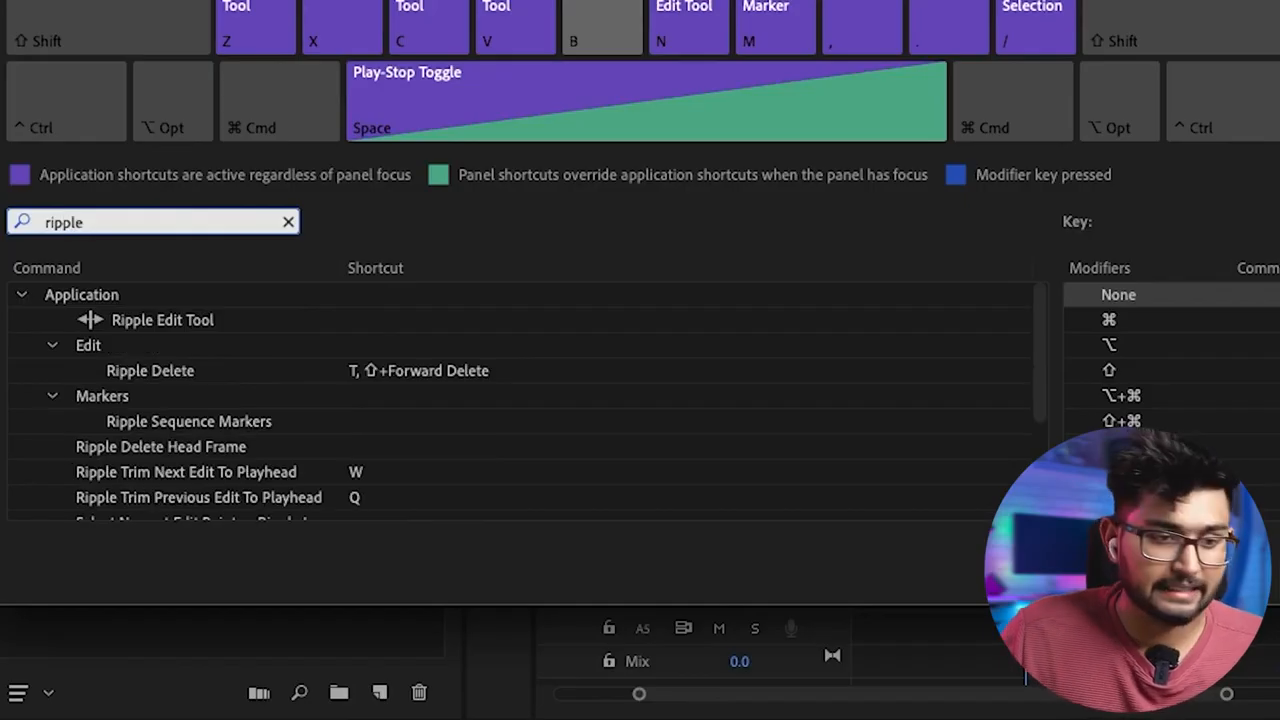
key("Return")
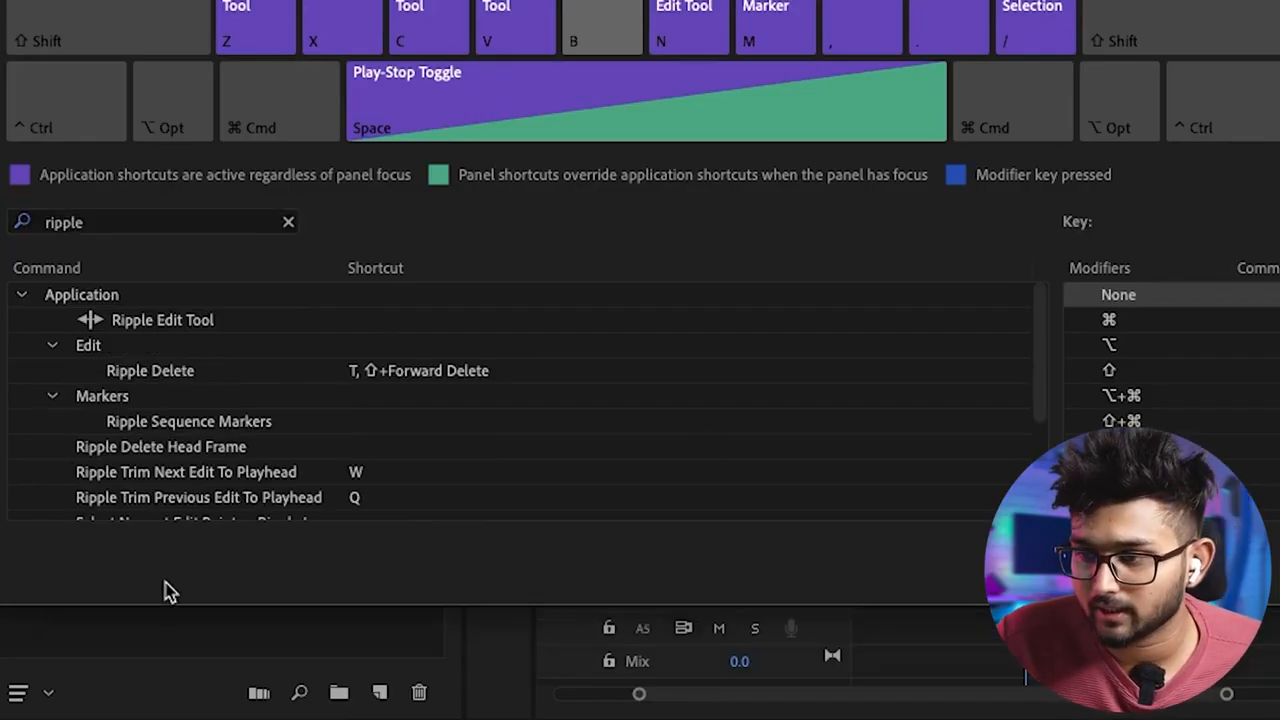
left_click(180, 371)
left_click(180, 372)
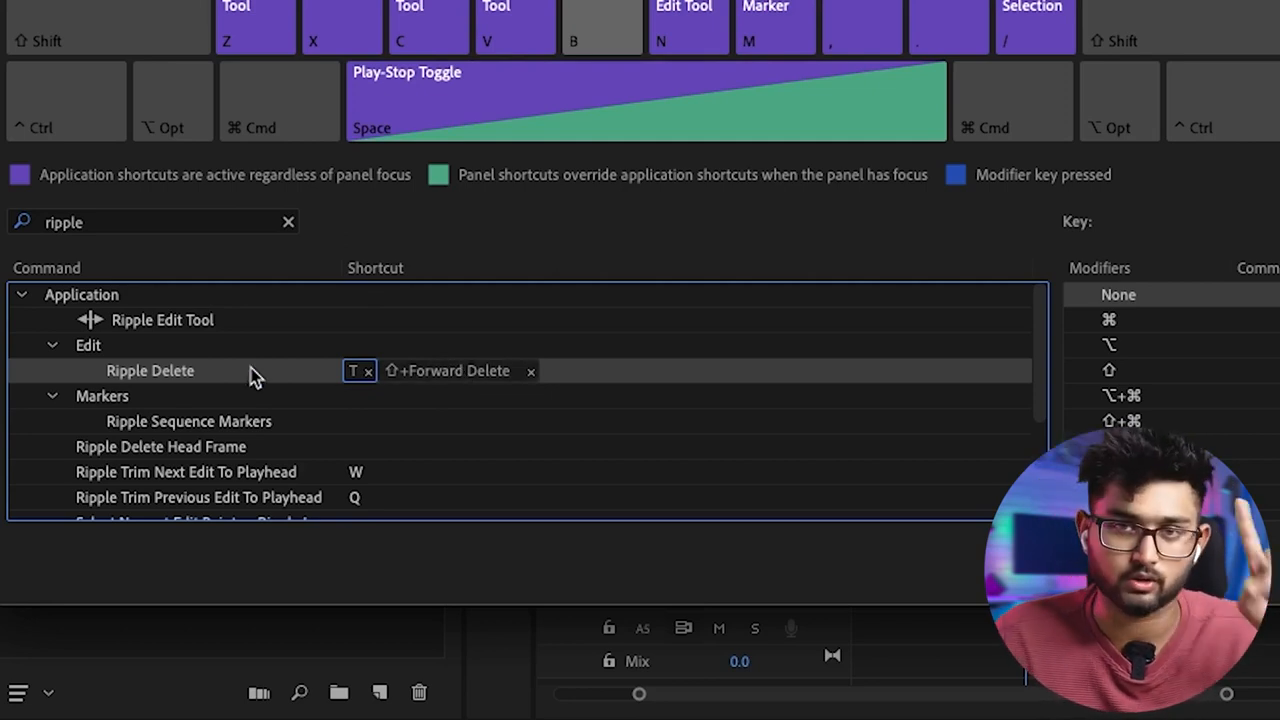
left_click(531, 373)
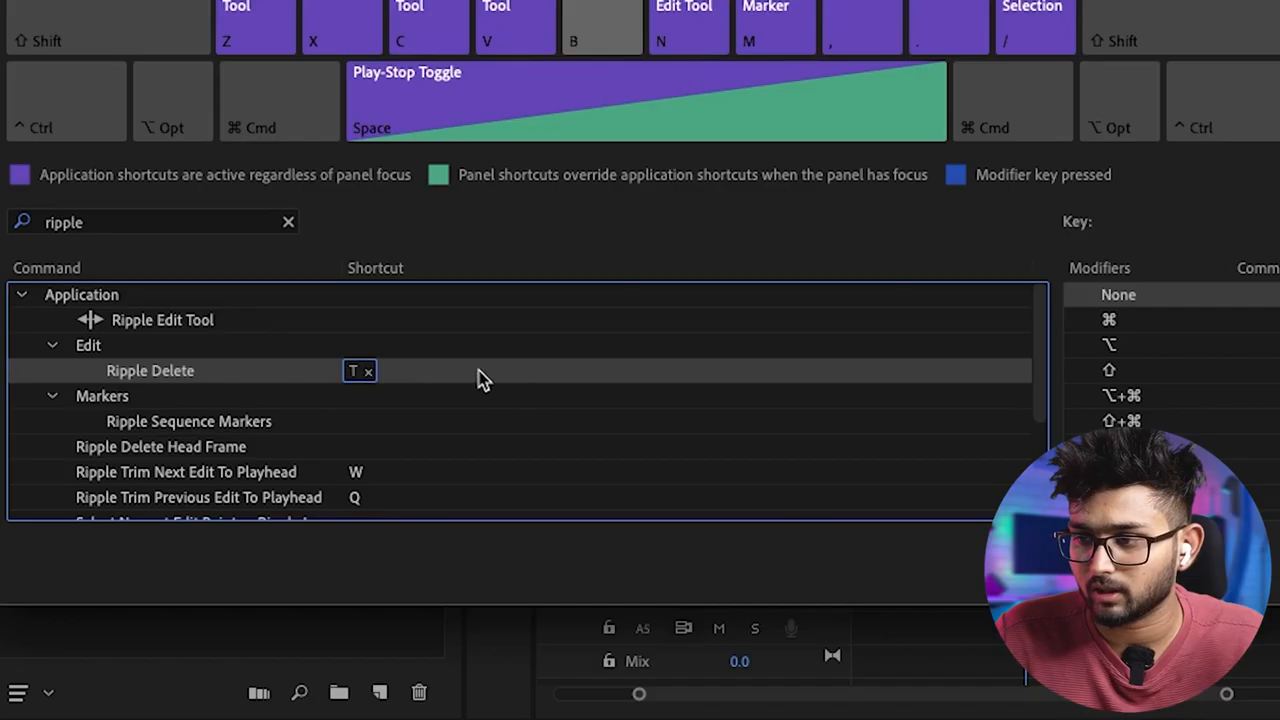
- Try B as an additional shortcut for Ripple Delete, remove that assignment, and leave the keyboard shortcut settings
left_click(416, 380)
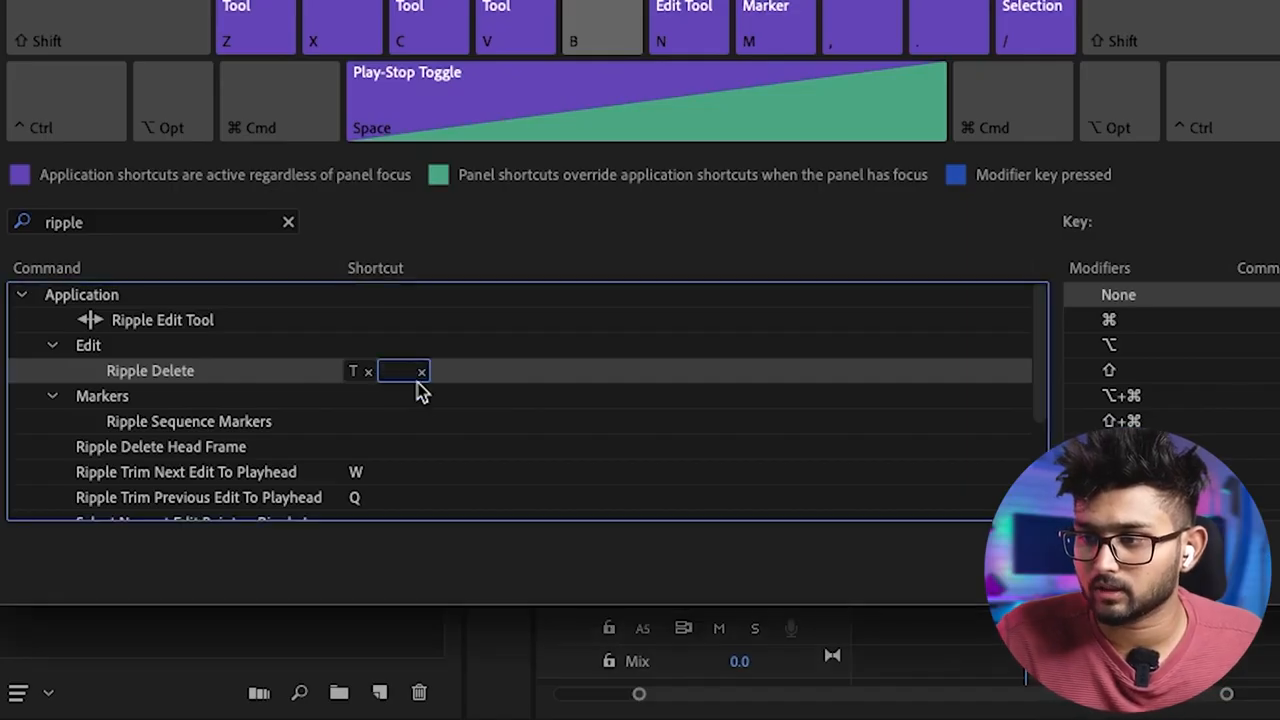
key("b")
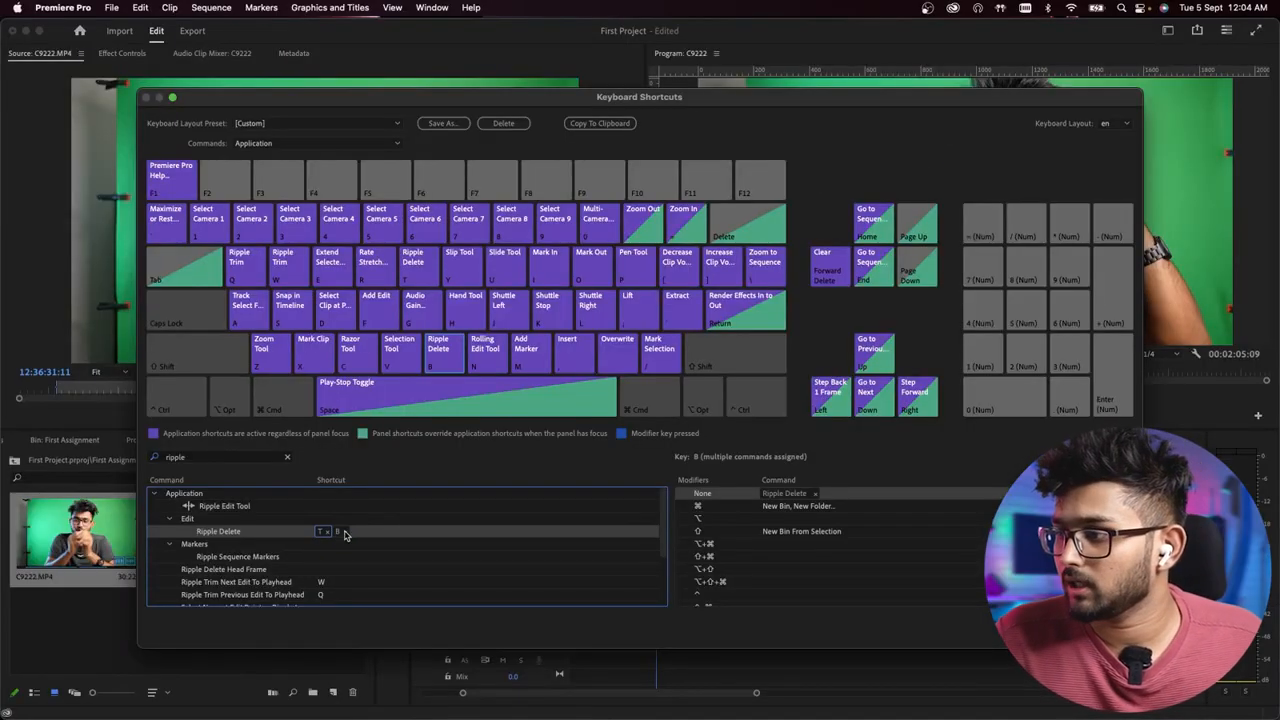
left_click(515, 535)
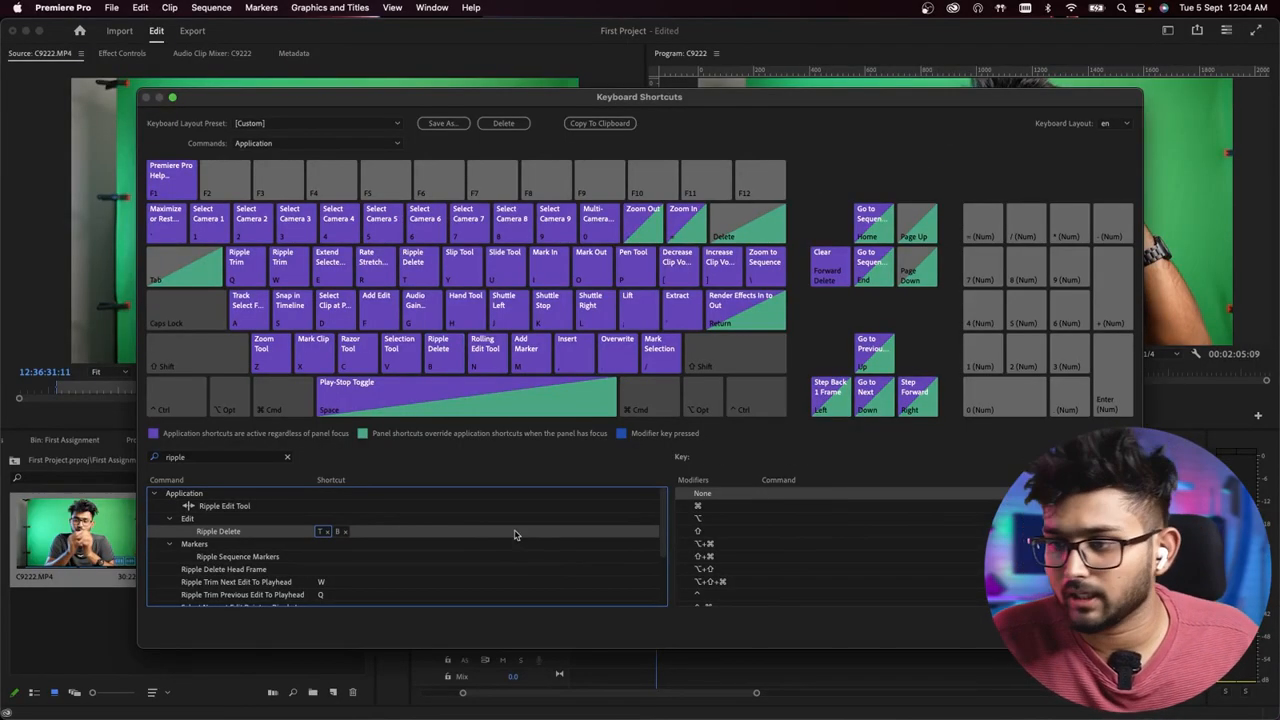
left_click(346, 533)
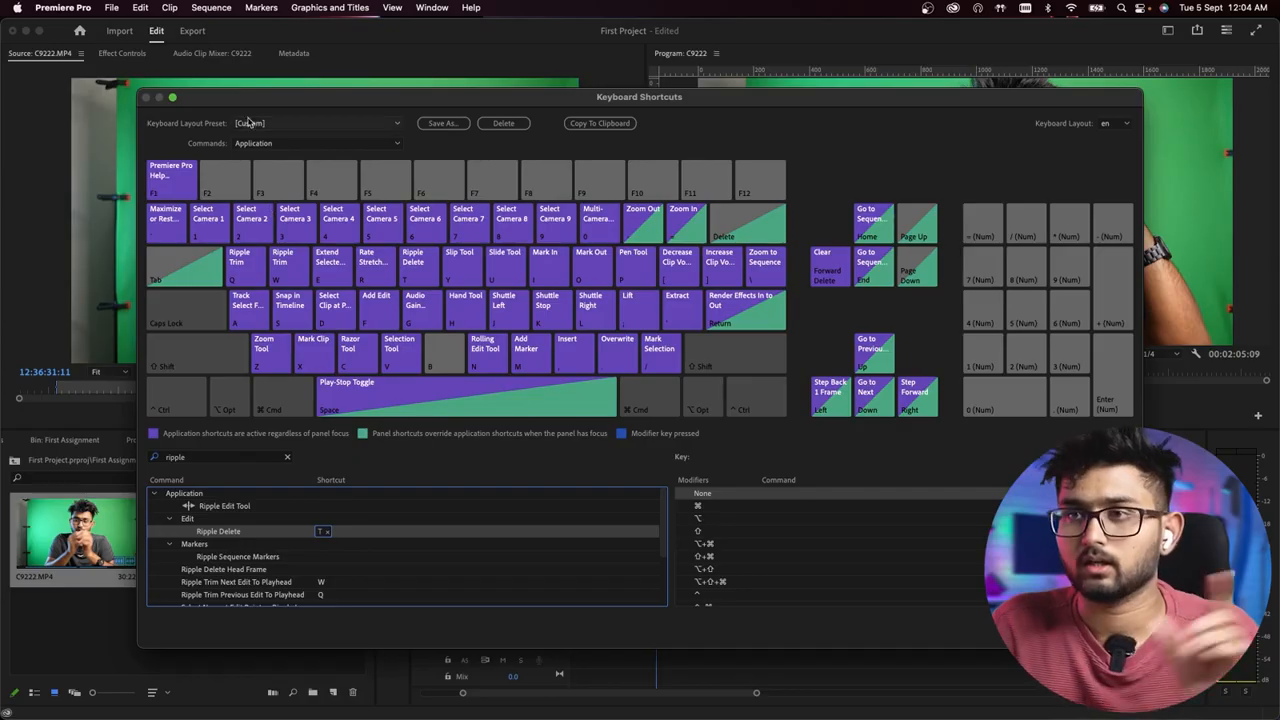
left_click(1107, 629)
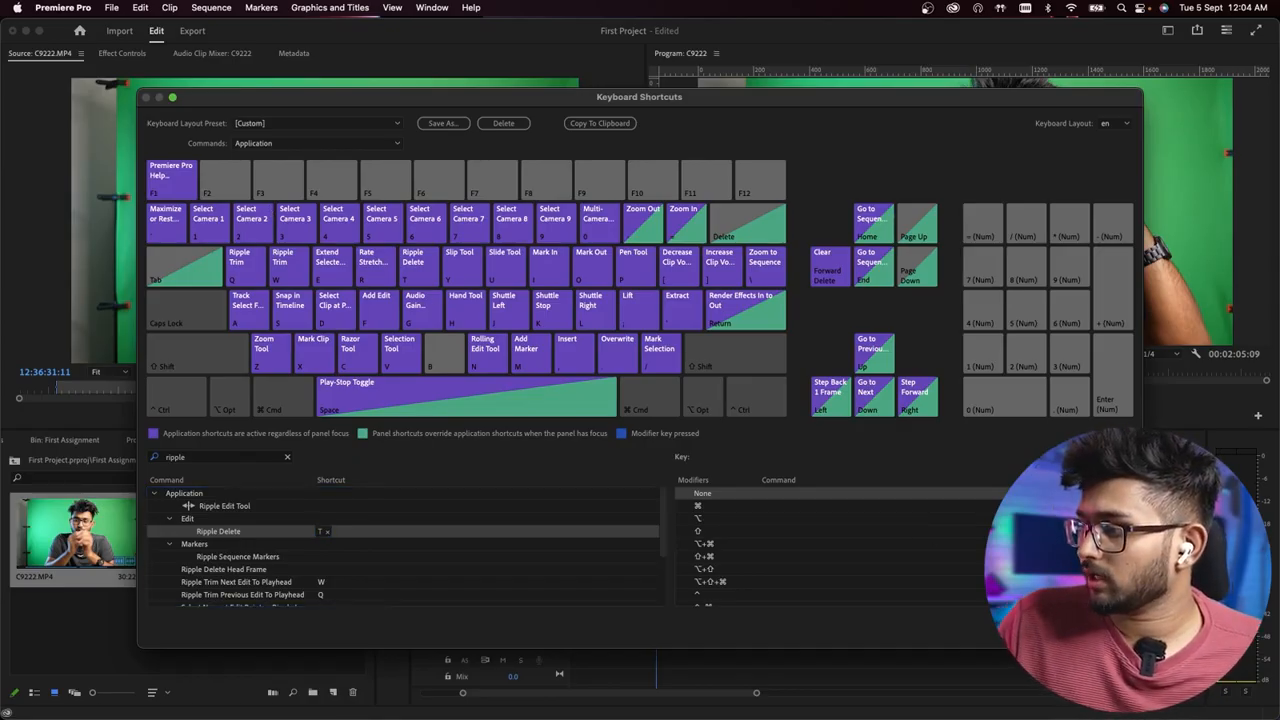
- Mark in at 00:01:37:13 and out at 00:01:59:16 in the sequence, and extract that range
left_click(769, 466)
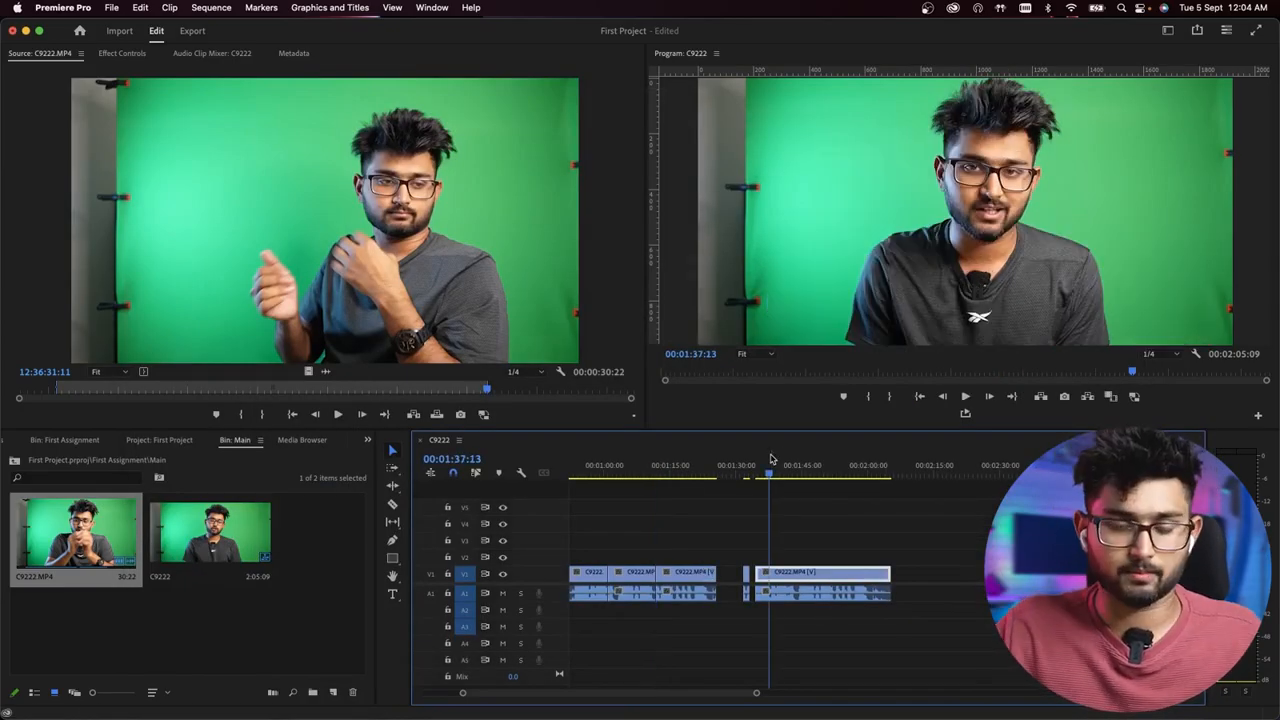
key("i")
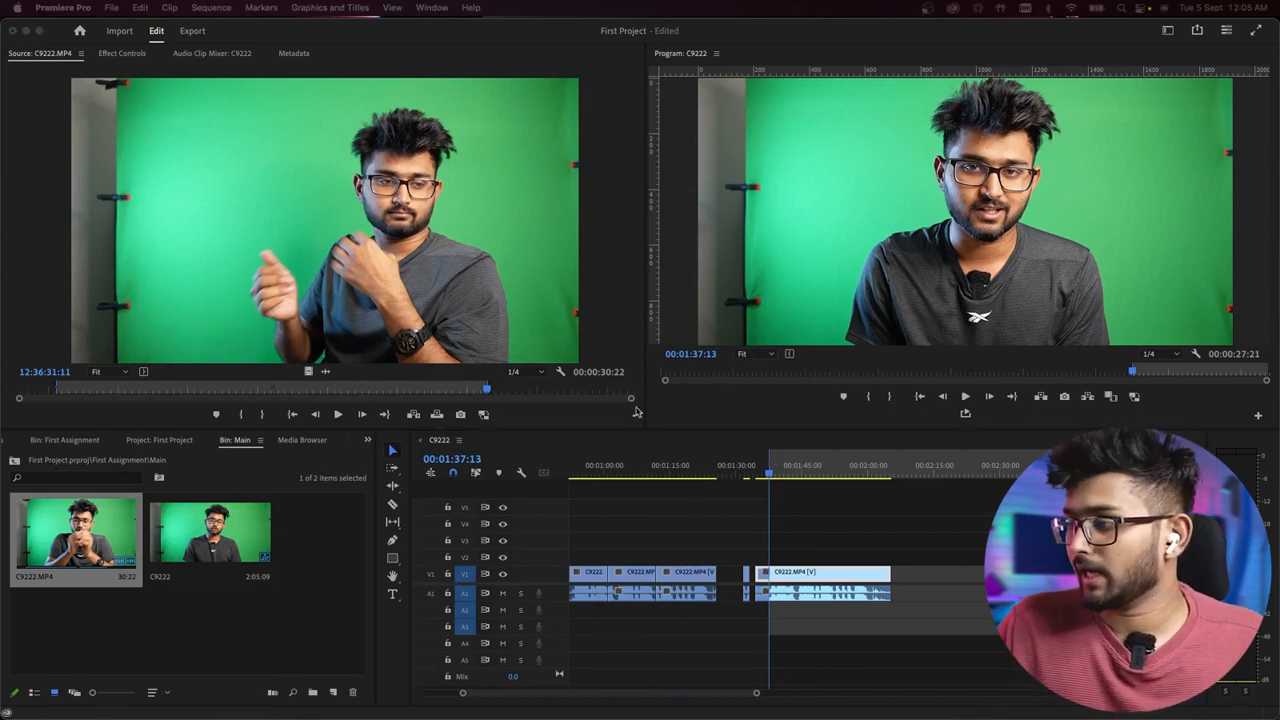
left_click(867, 467)
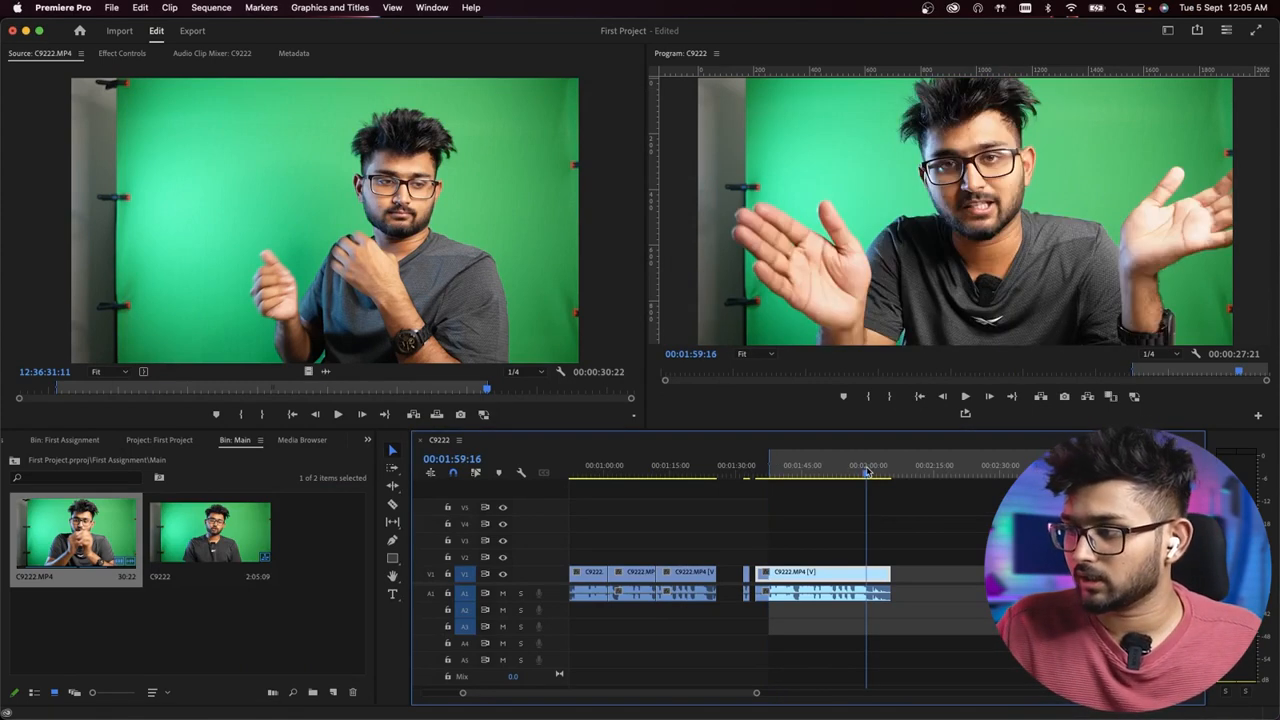
key("o")
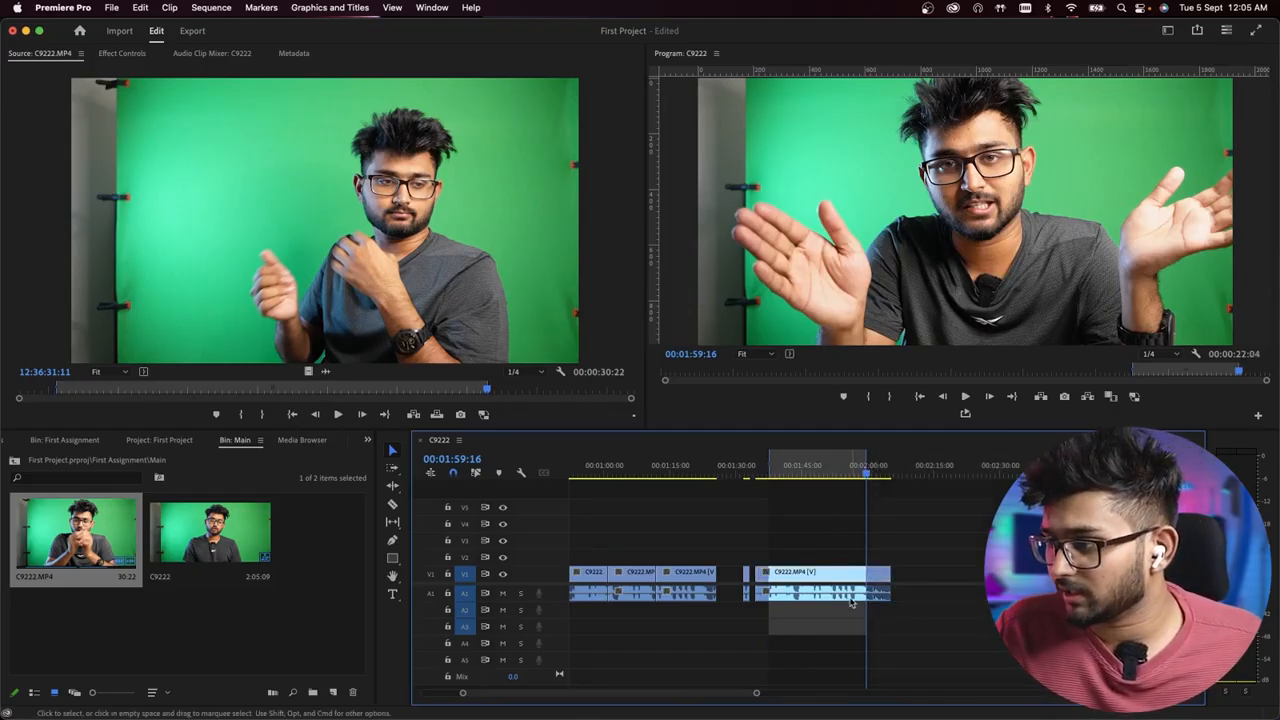
key("apostrophe")
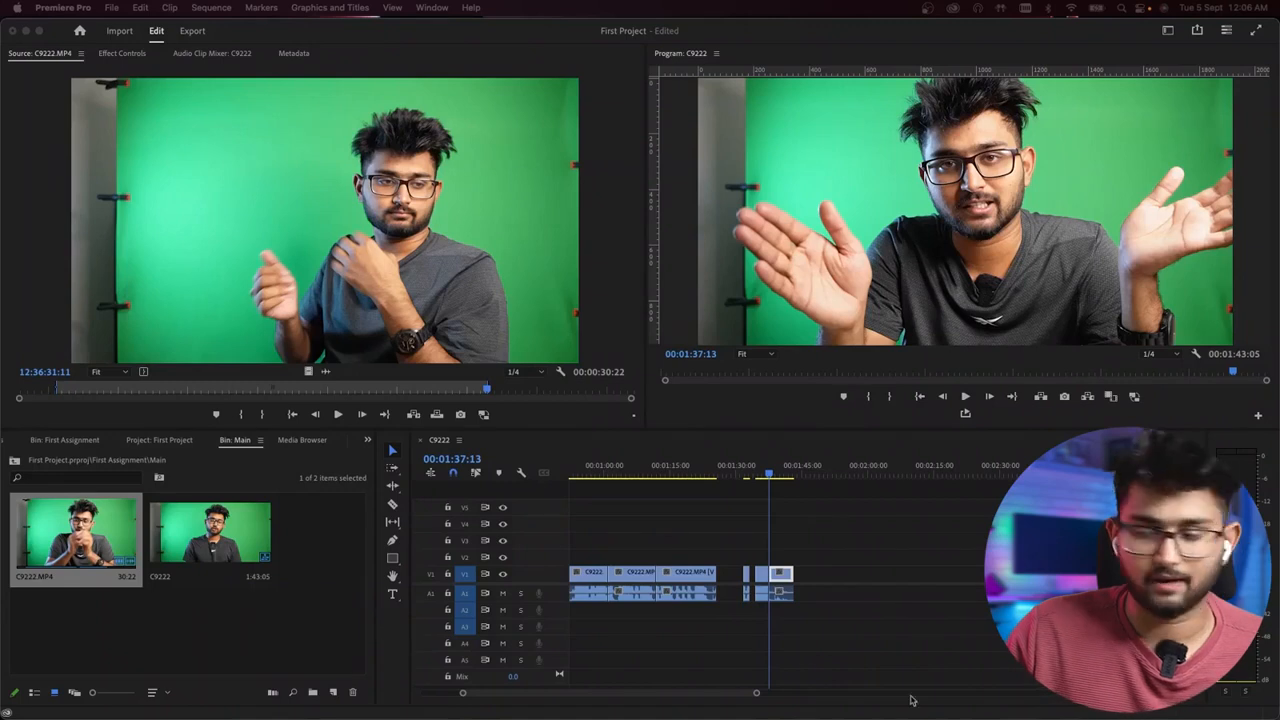
- Scrub the playhead through the first of the three adjoining C9222.MP4 clips, including 00:00:52:01 near its start
scroll(648, 575, "up", 5)
scroll(700, 605, "down", 7)
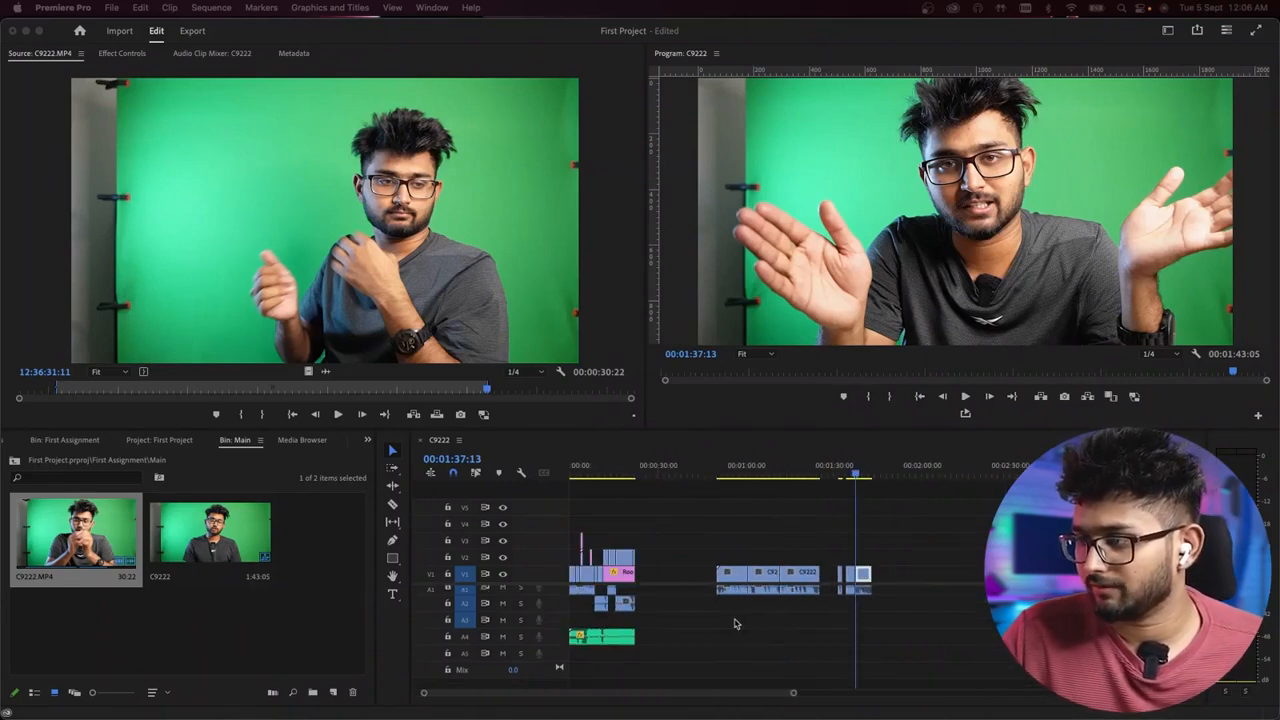
scroll(745, 628, "up", 4)
scroll(716, 545, "up", 3)
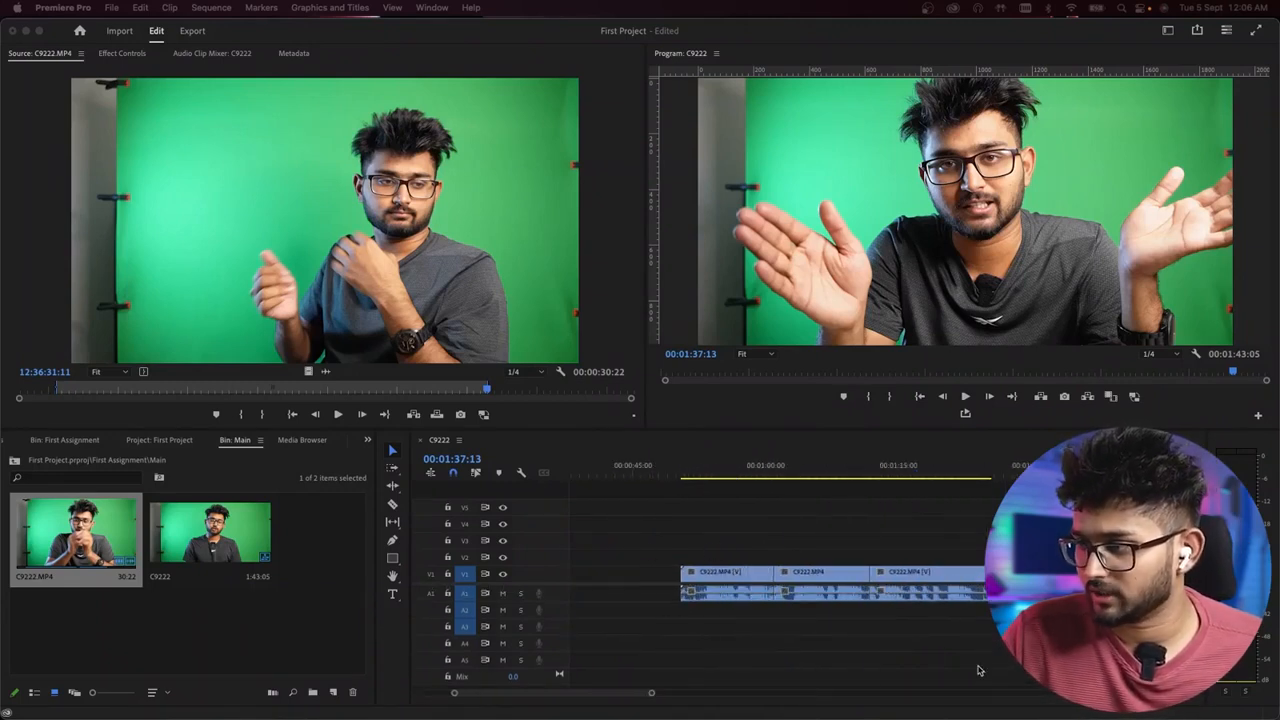
left_click(689, 463)
left_click_drag(691, 470, 695, 532)
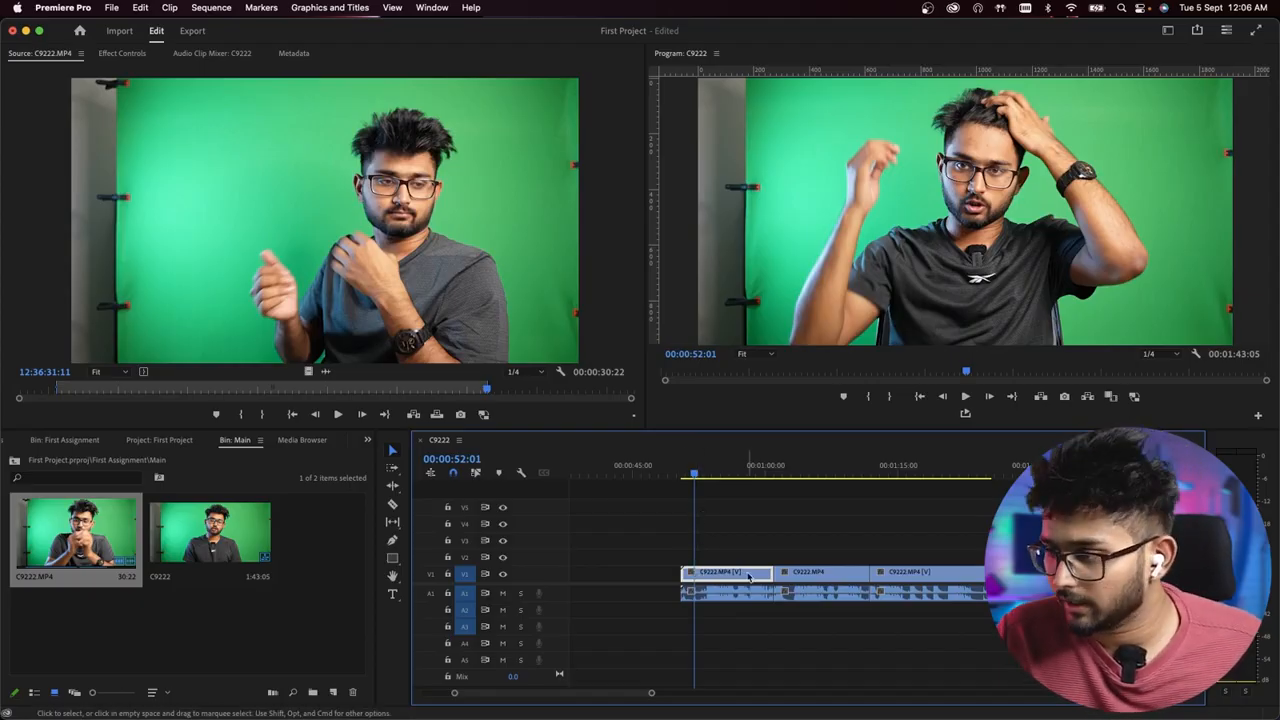
left_click_drag(761, 547, 798, 633)
left_click(767, 471)
left_click_drag(767, 471, 699, 471)
left_click_drag(662, 533, 722, 648)
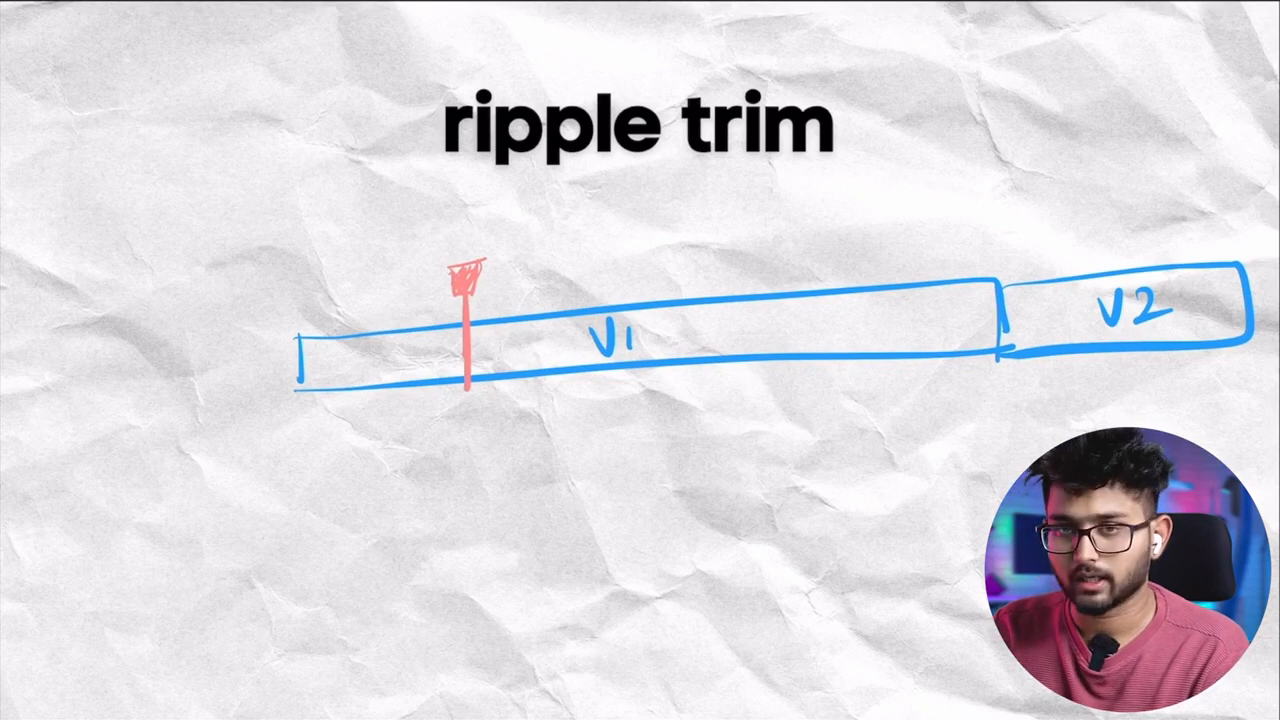
left_click_drag(287, 334, 138, 357)
mouse_move(137, 358)
left_mouse_down()
mouse_move(141, 418)
mouse_move(288, 393)
left_mouse_up()
left_click_drag(182, 383, 212, 359)
mouse_move(219, 362)
left_mouse_down()
mouse_move(235, 369)
mouse_move(213, 394)
left_mouse_up()
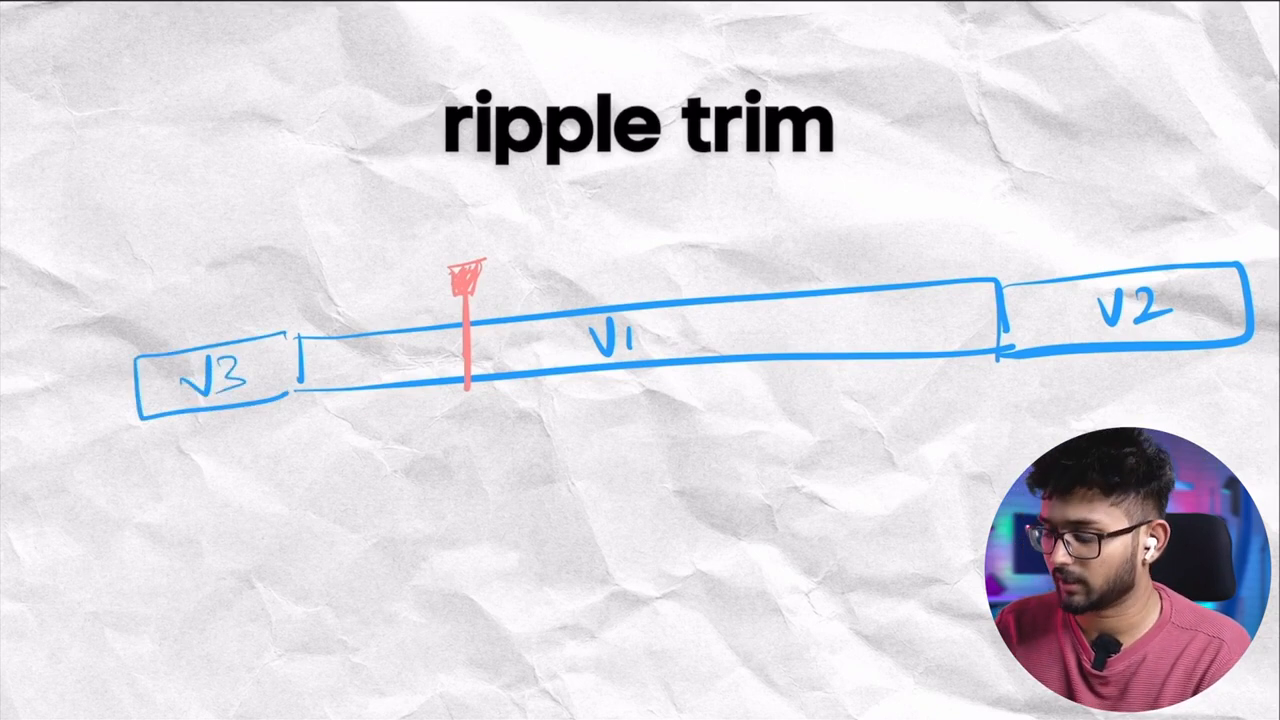
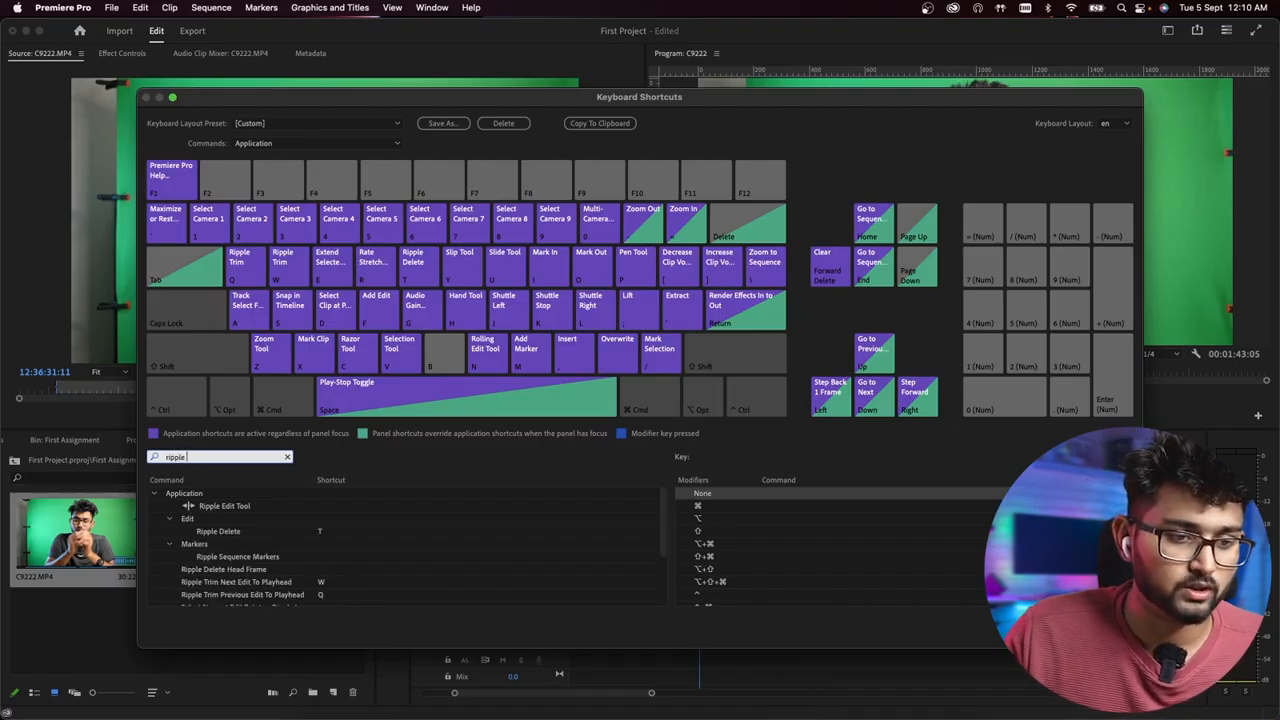
- Look up the Ripple Trim commands in the keyboard shortcuts with the search "ripple trim", and leave the shortcut settings
left_click(206, 459)
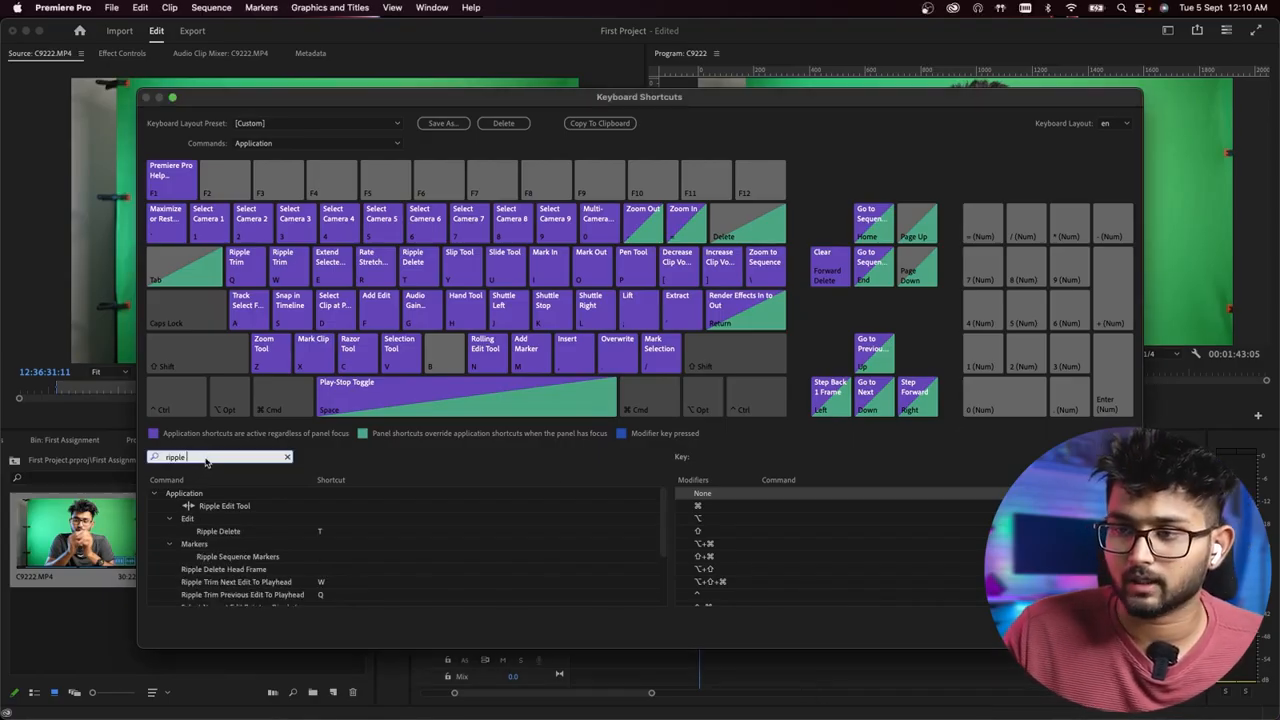
type("trim")
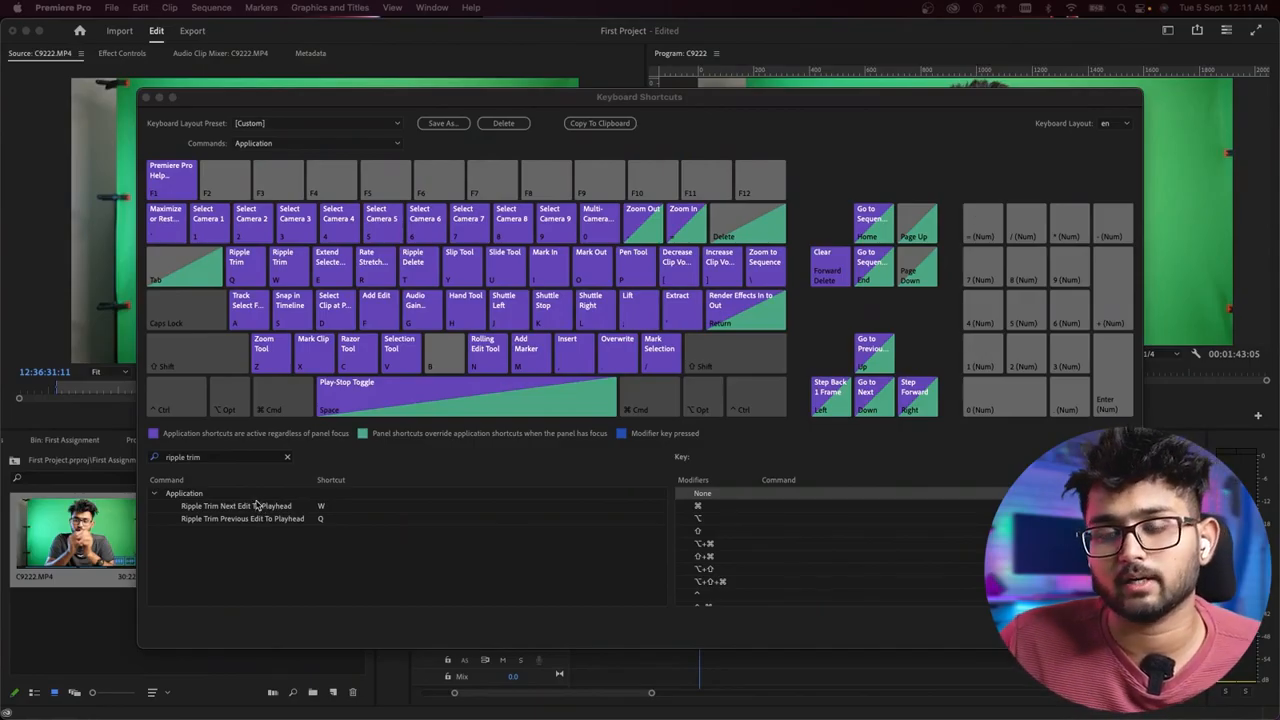
left_click(335, 509)
left_click(338, 508)
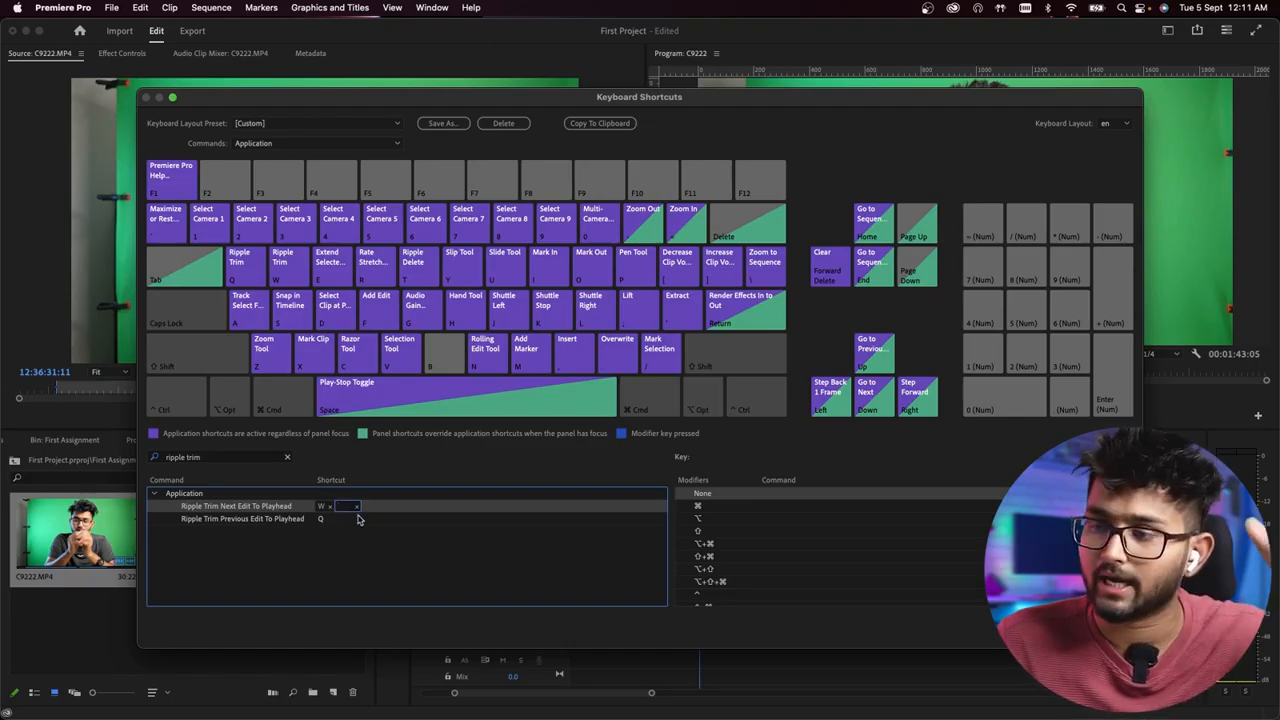
left_click(1107, 629)
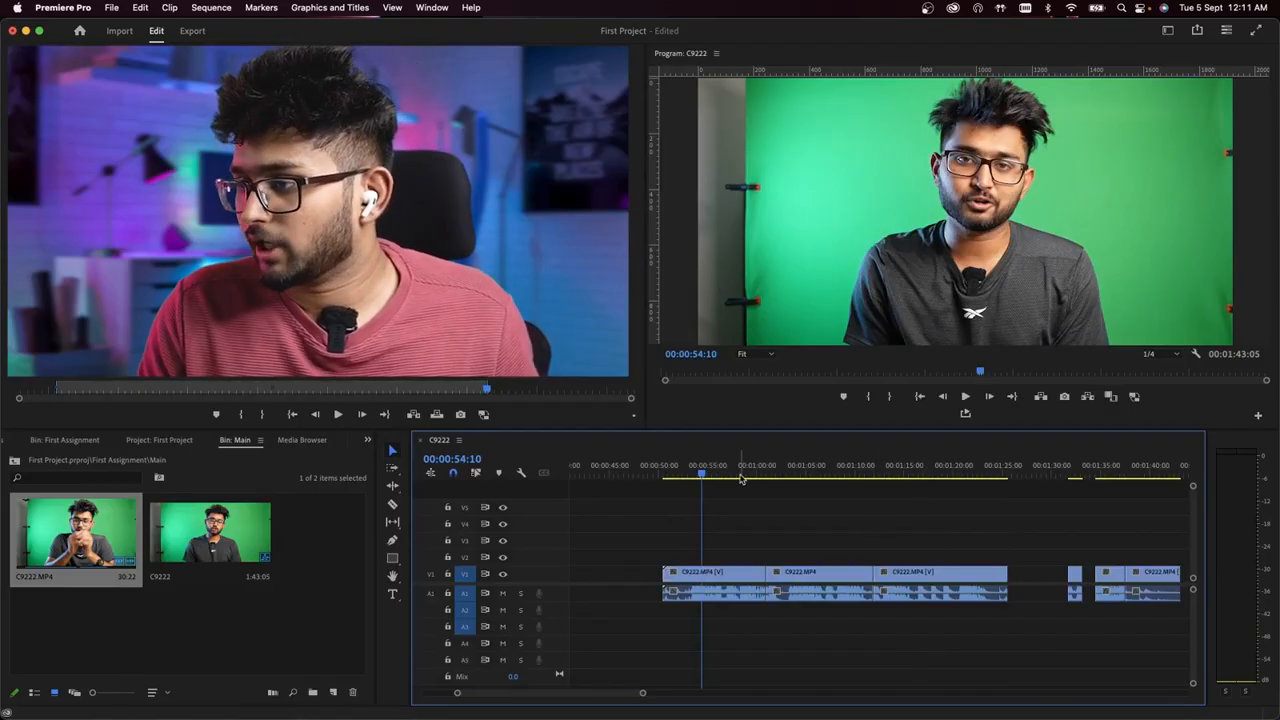
- Try ripple trimming the start of the third adjoining C9222.MP4 clip to the playhead at 00:01:17:03, and undo the trim
left_click(924, 467)
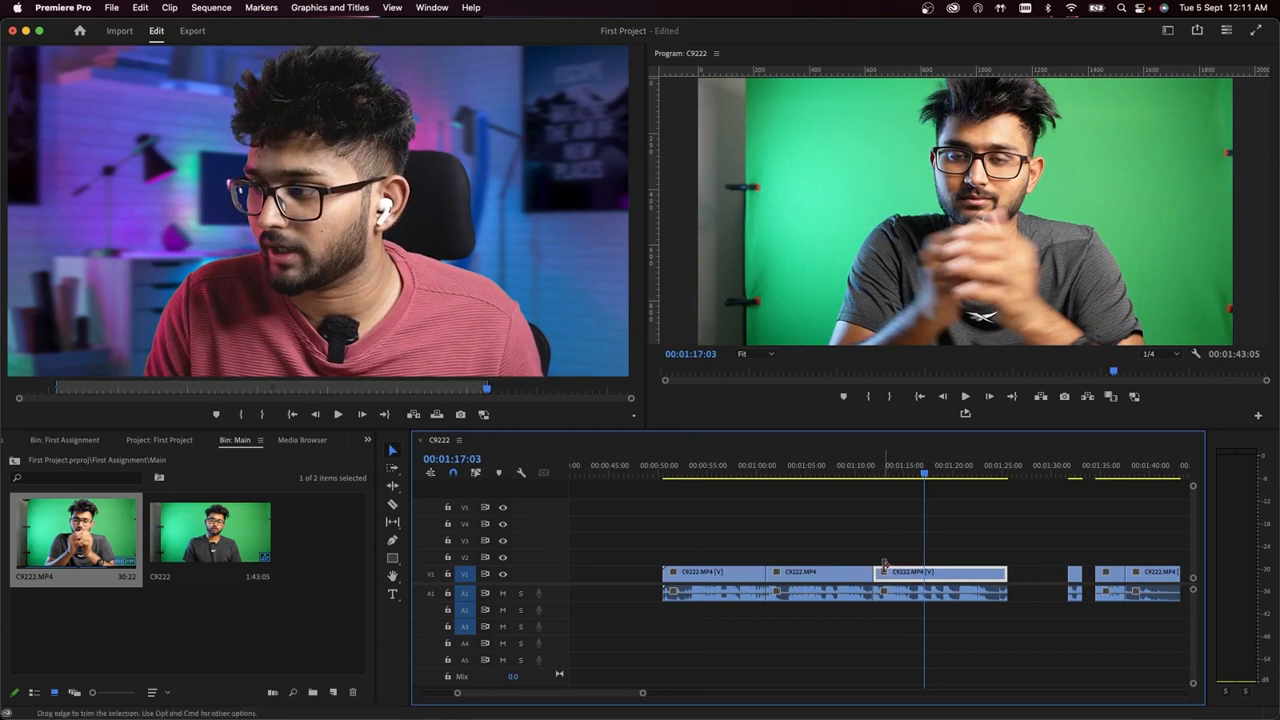
left_click_drag(859, 531, 880, 673)
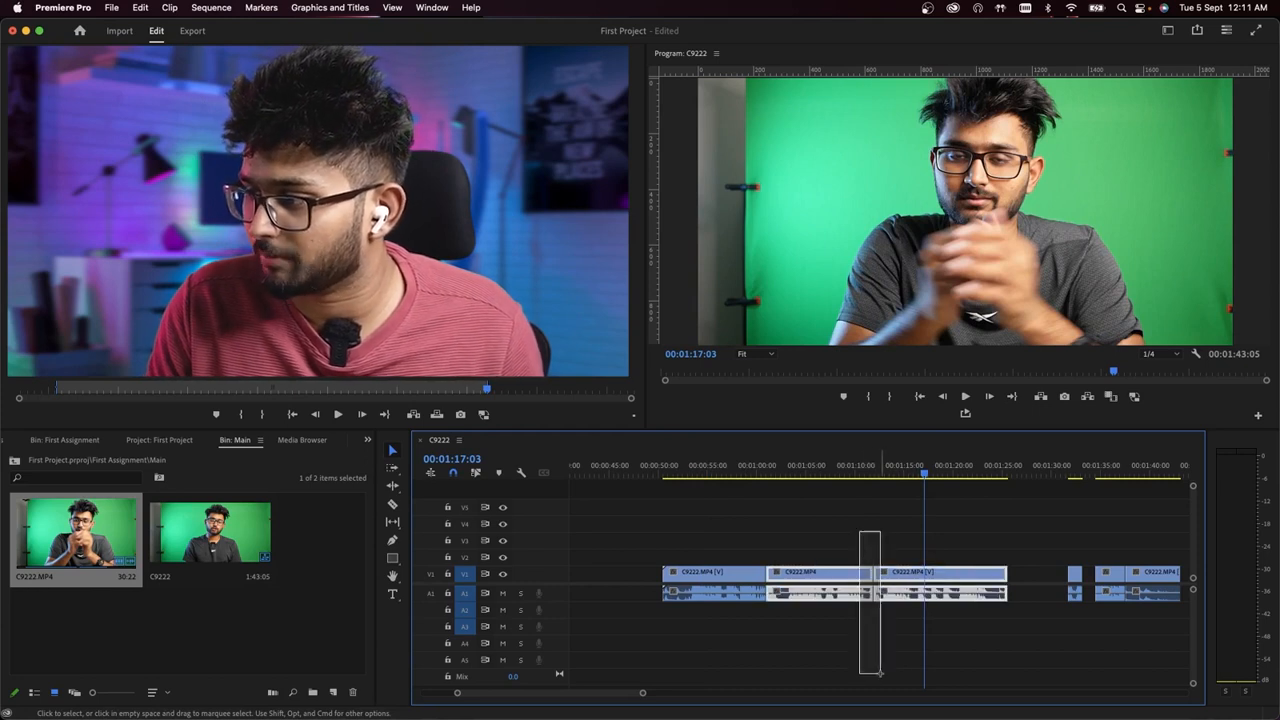
left_click(872, 486)
left_click_drag(872, 486, 926, 564)
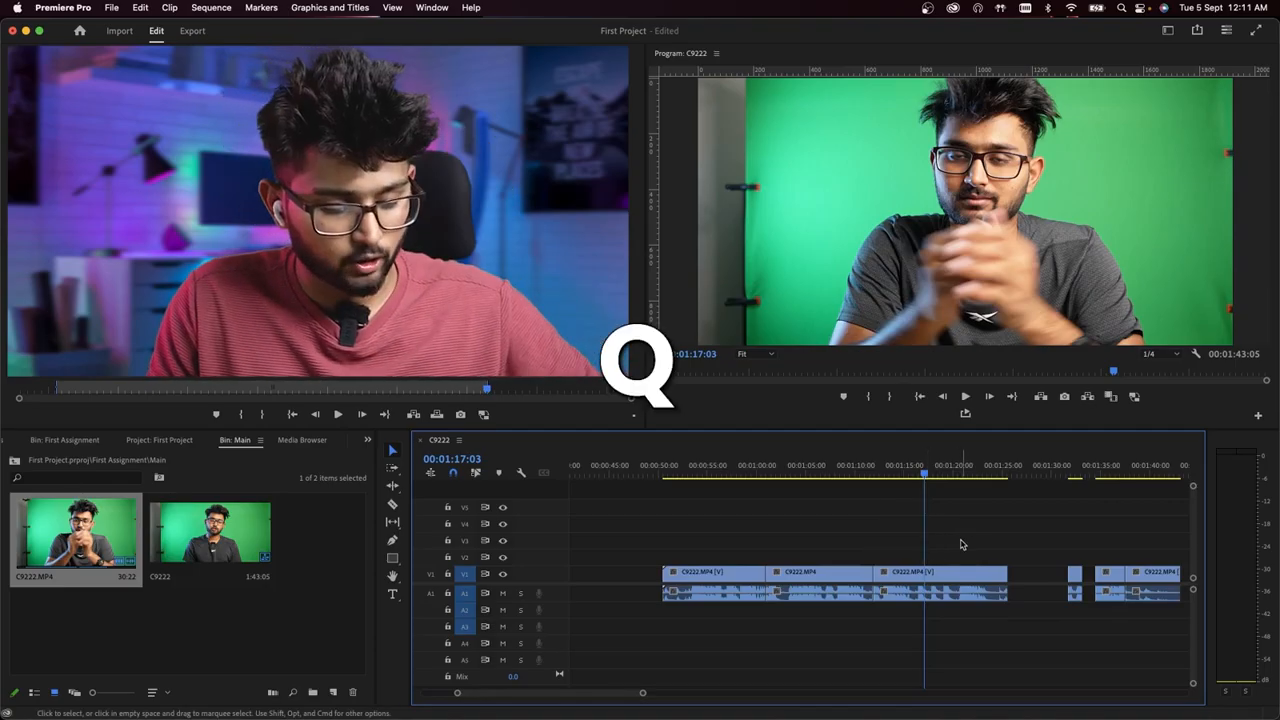
key("q")
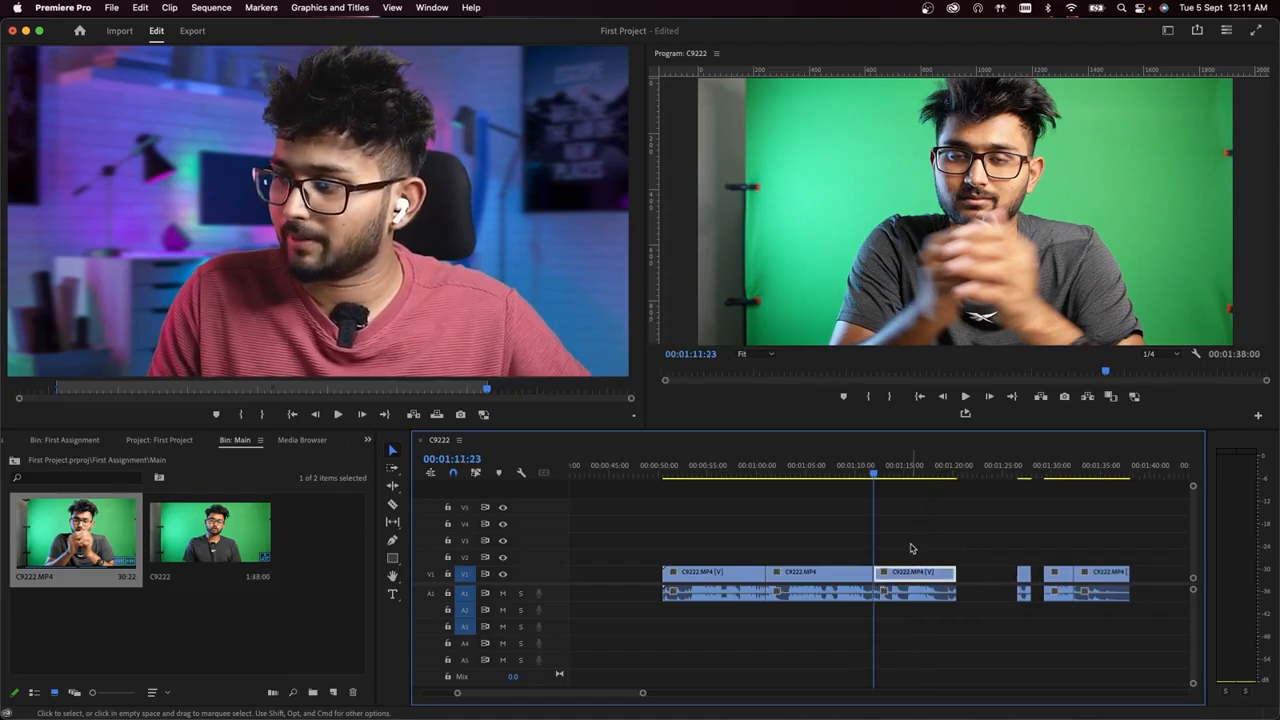
key("super+z")
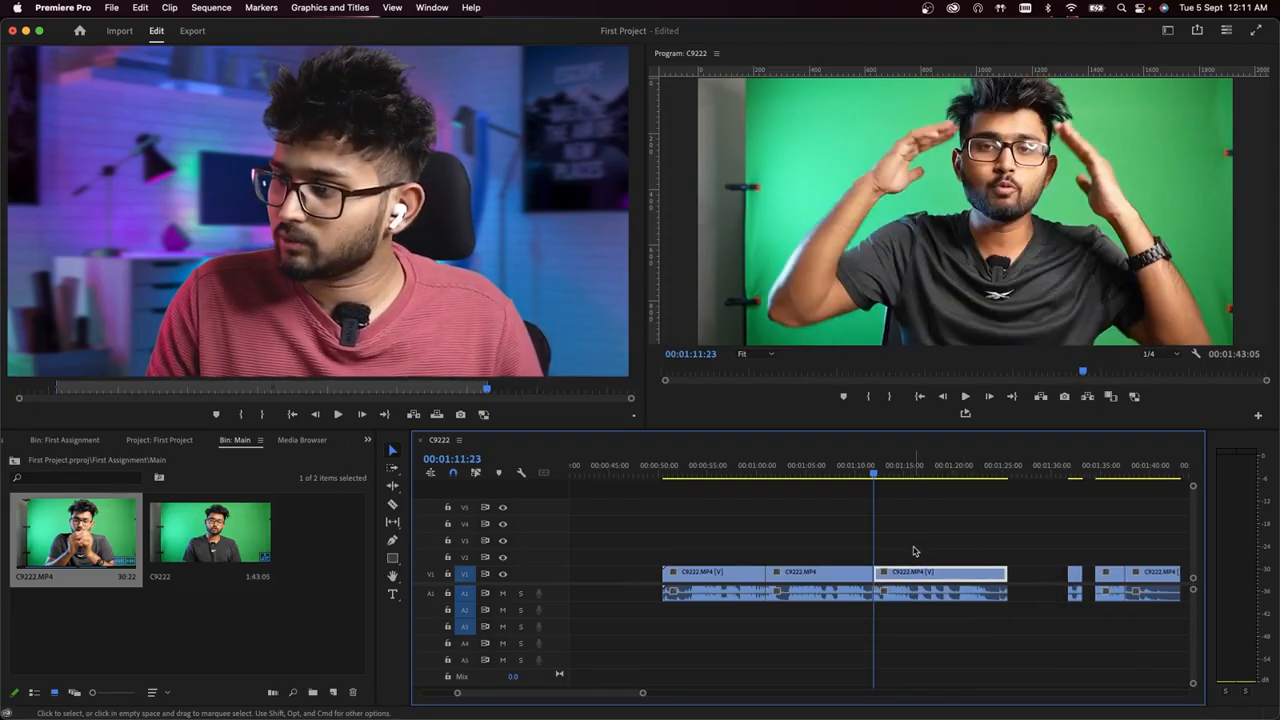
- Try the same ripple trim of the third clip's start with the playhead at 00:01:18:17, and undo it
left_click(940, 475)
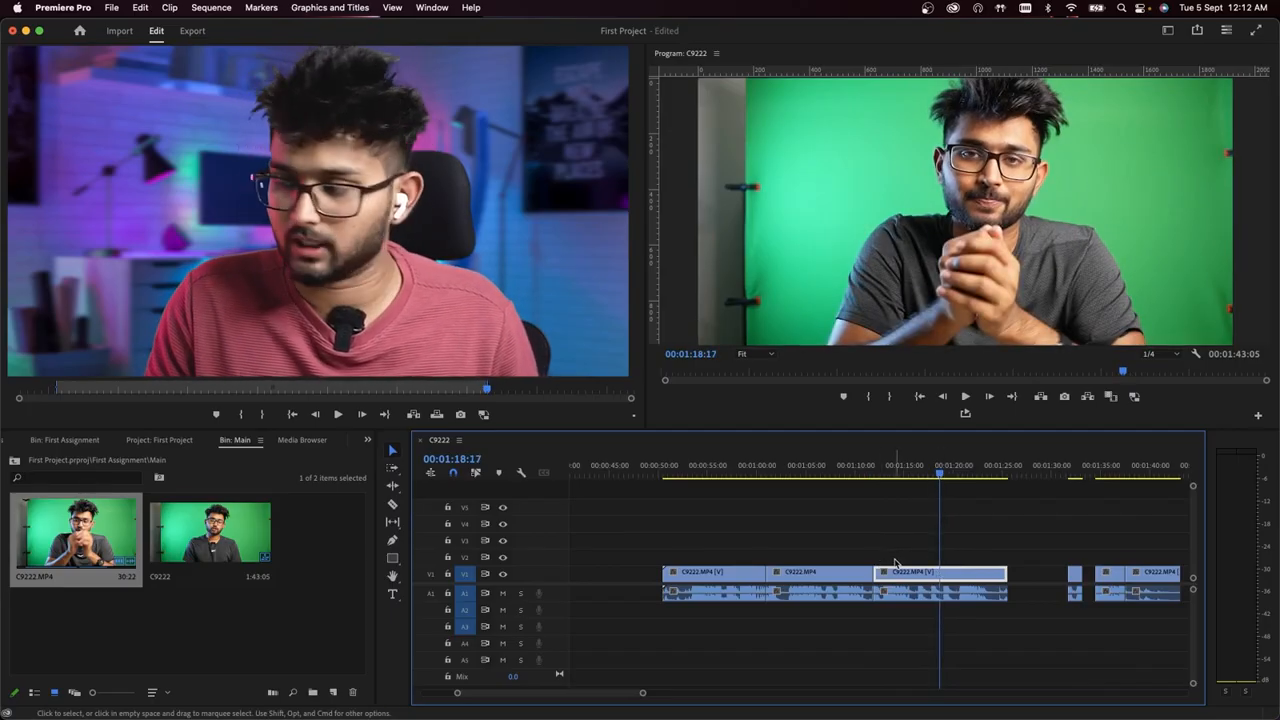
key("q")
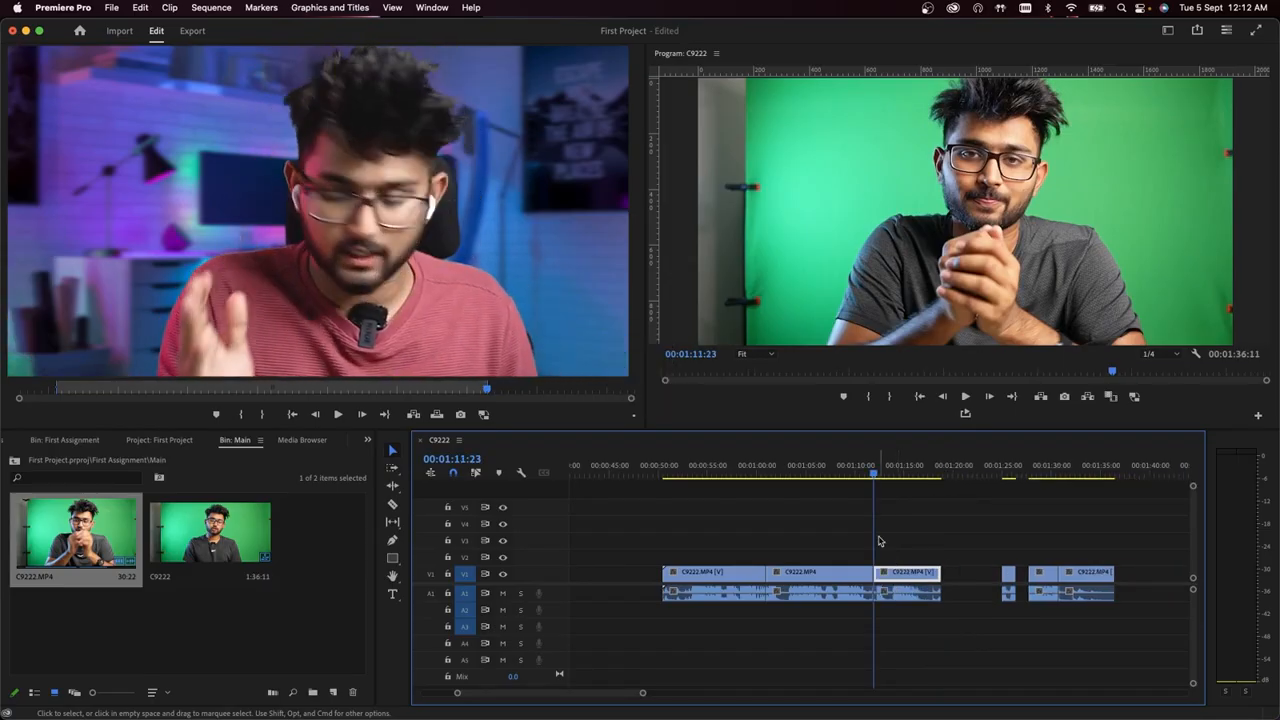
key("super+z")
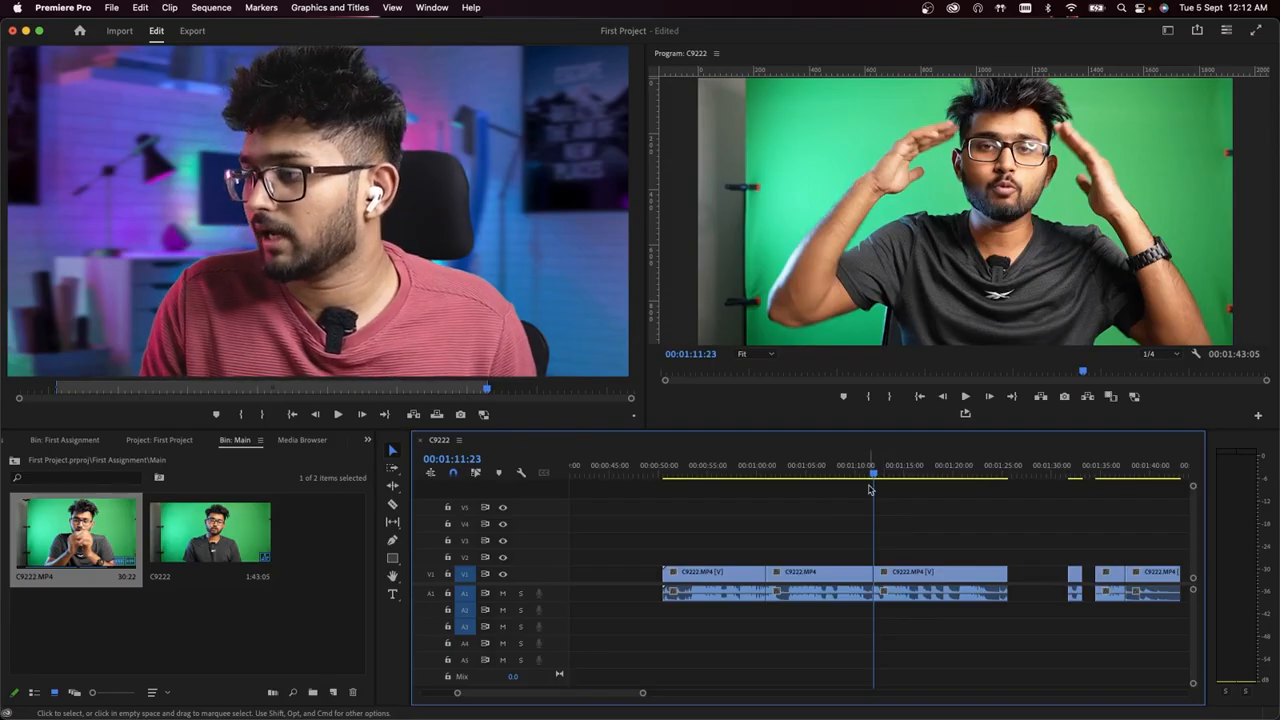
- Ripple trim the end of the second adjoining C9222.MP4 clip back to the playhead at 00:01:04:21
left_click(797, 471)
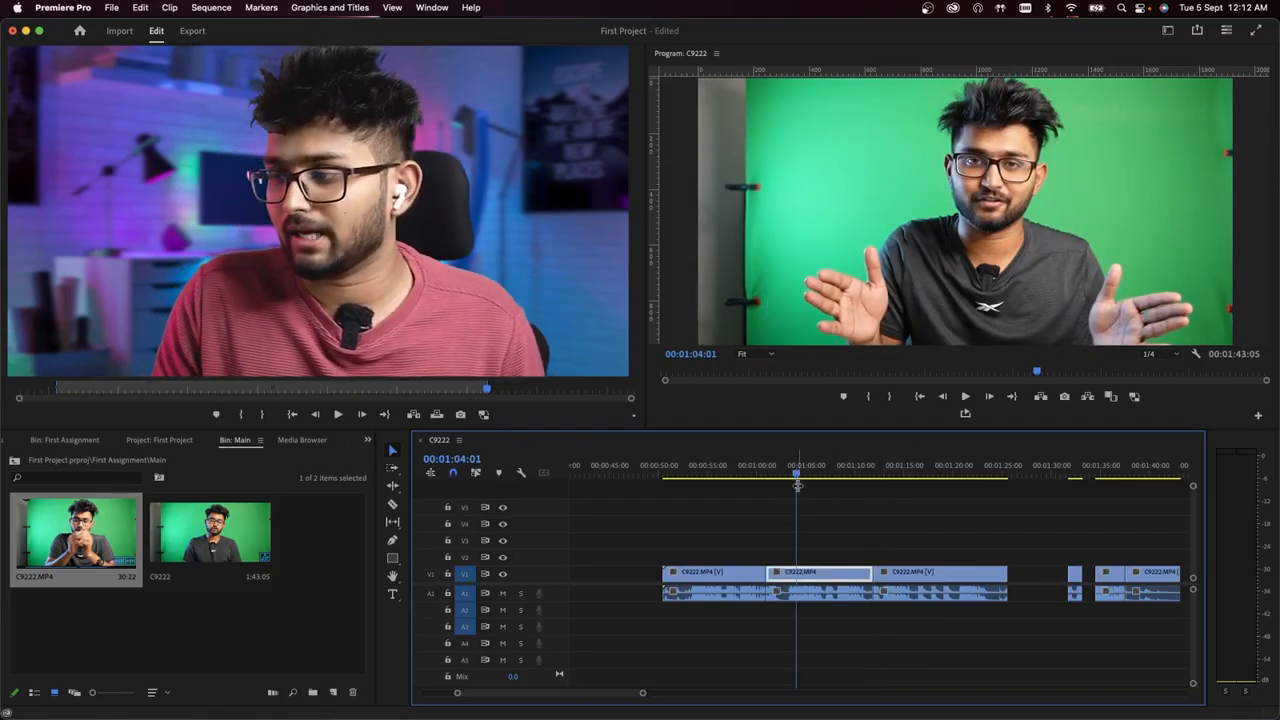
key("space")
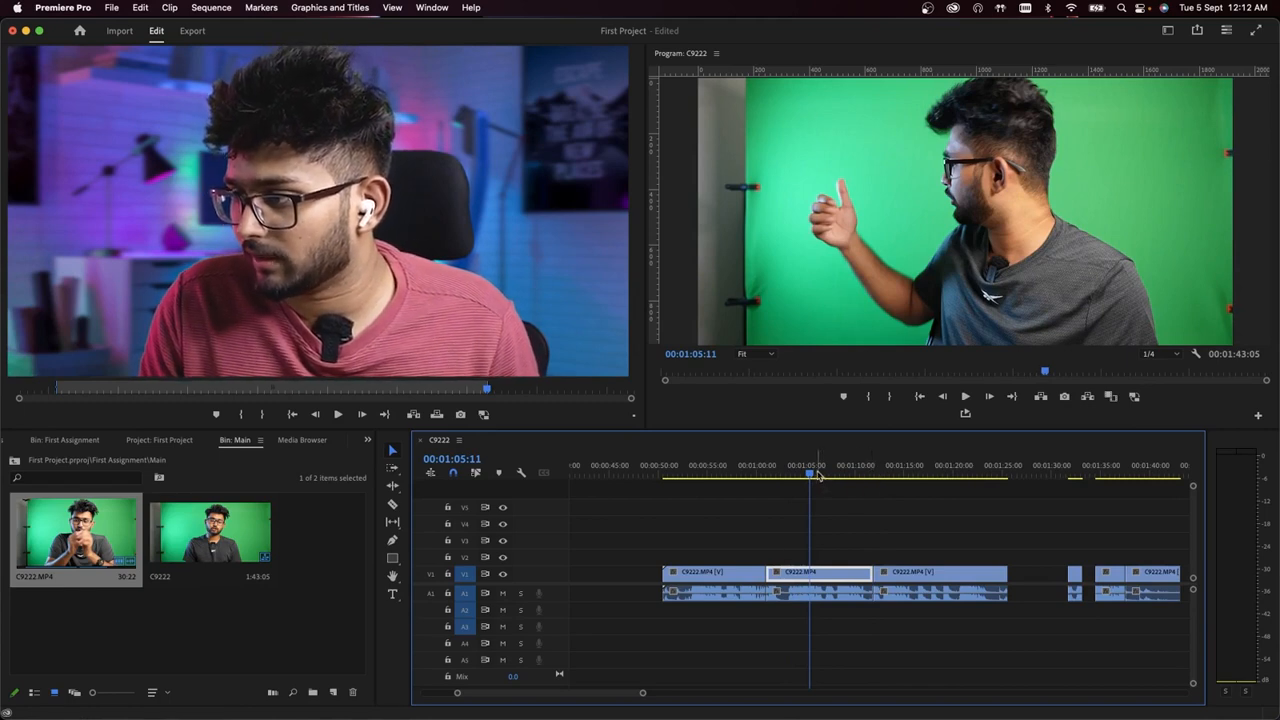
left_click(803, 471)
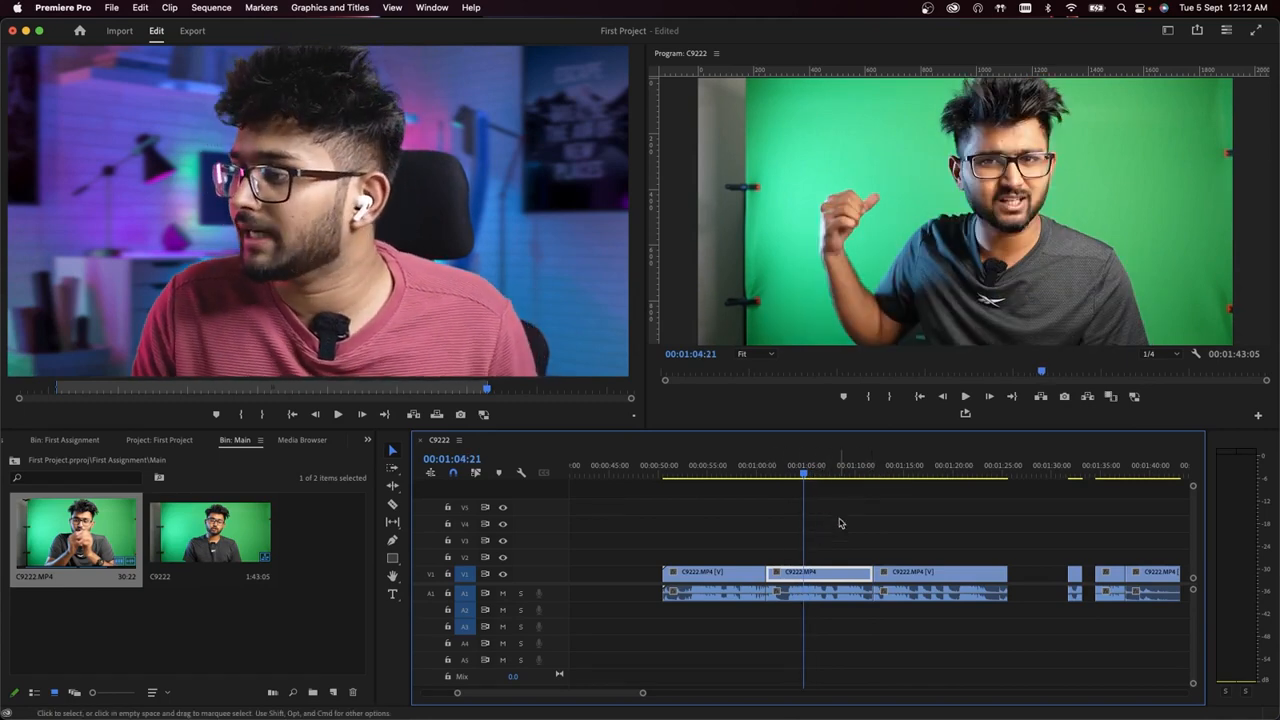
left_click_drag(866, 489, 878, 590)
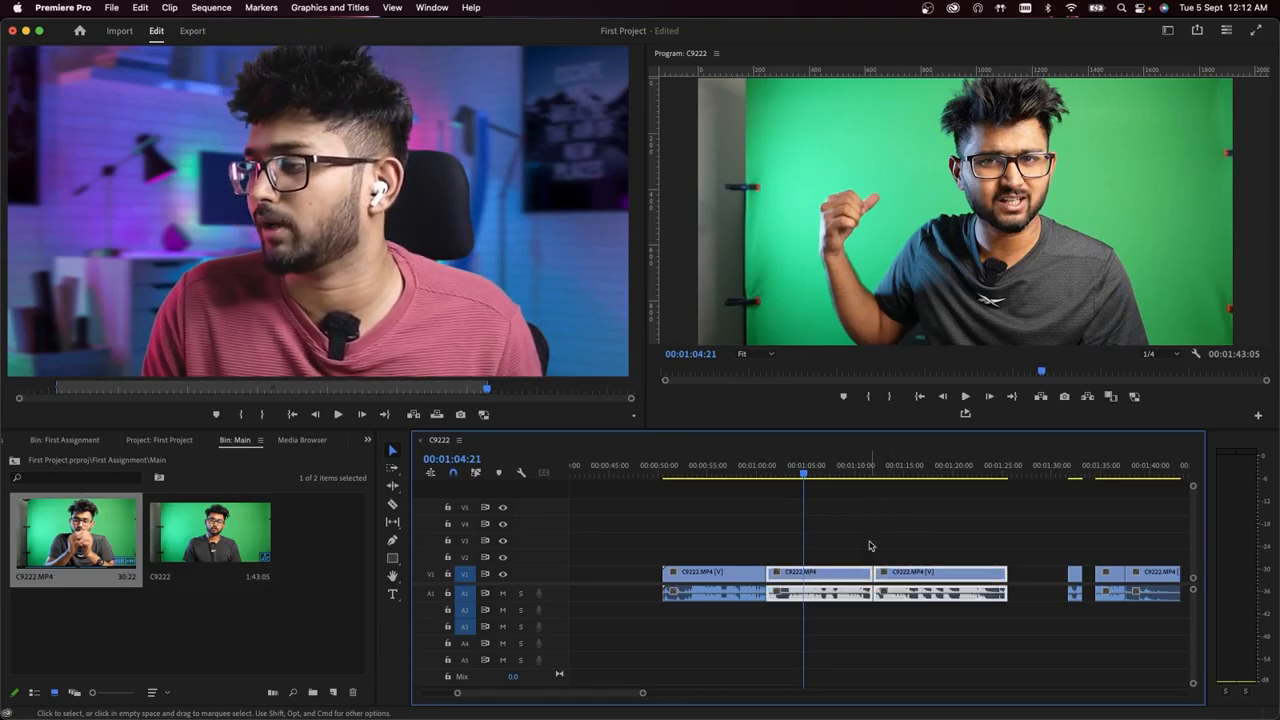
left_click(826, 543)
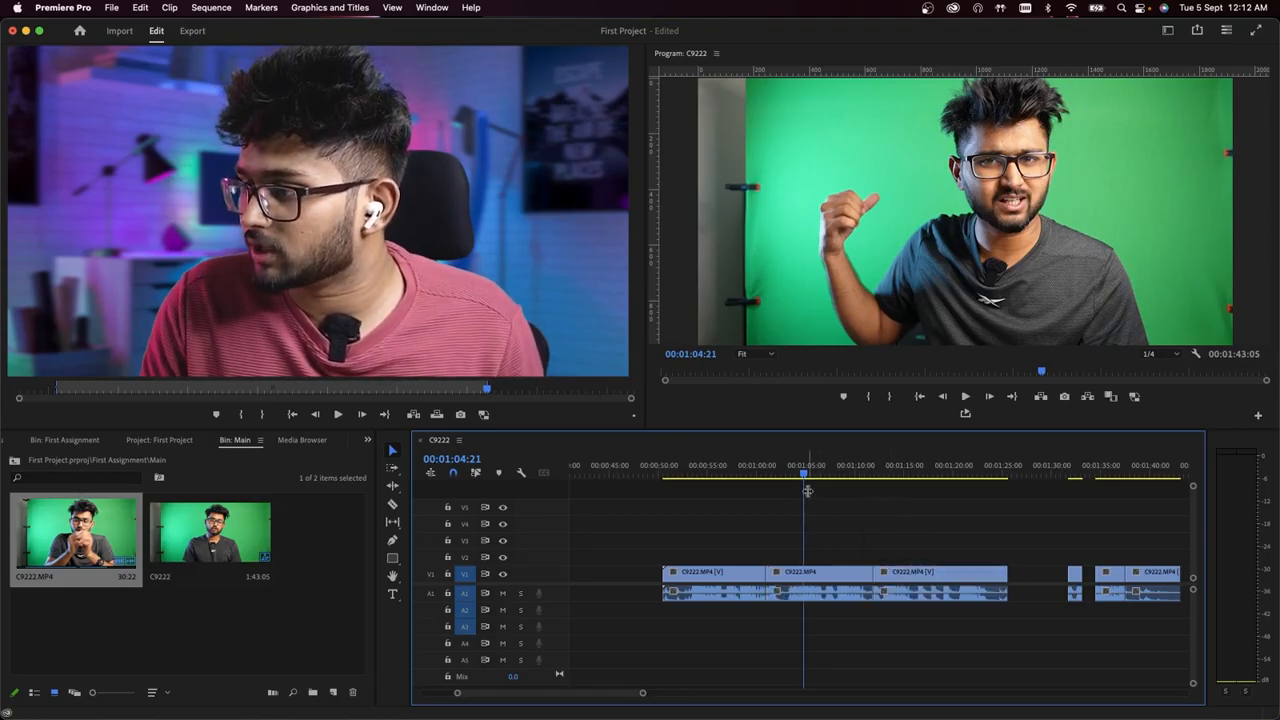
left_click_drag(808, 496, 871, 560)
key("w")
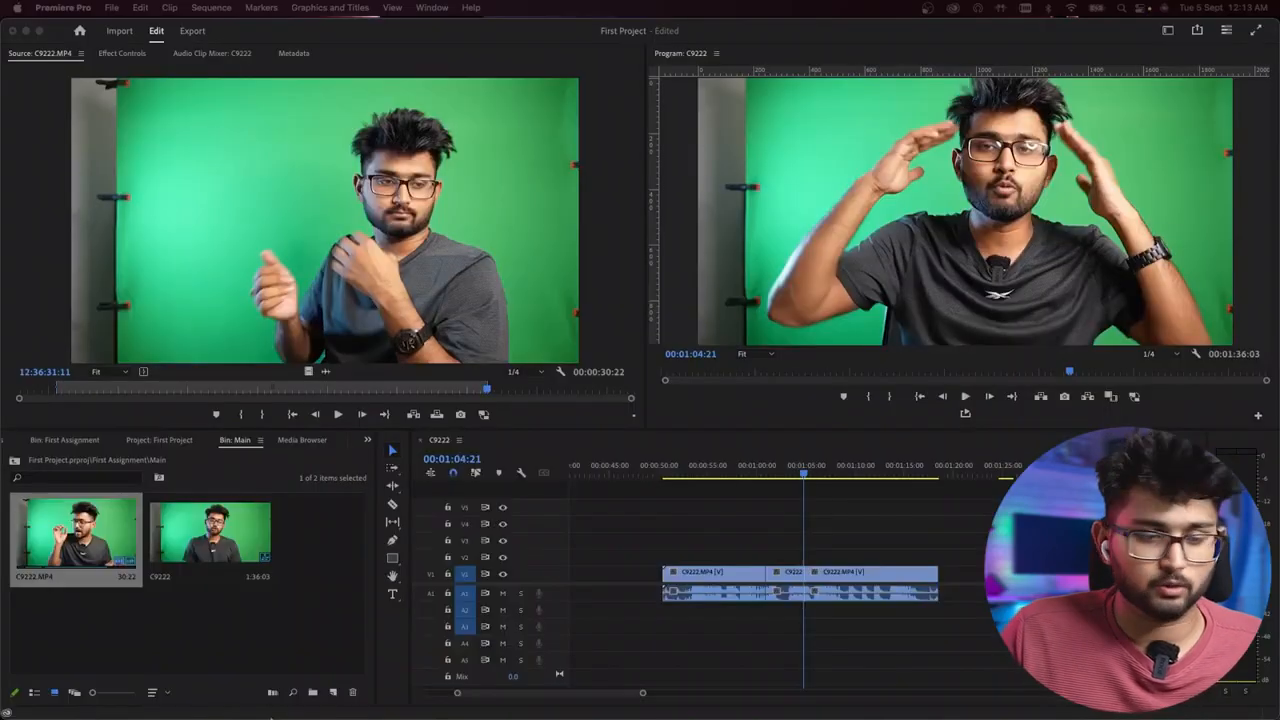
- Split the third adjoining C9222.MP4 clip with the Razor tool at about 00:01:12, and return to the Selection tool
left_click(407, 505)
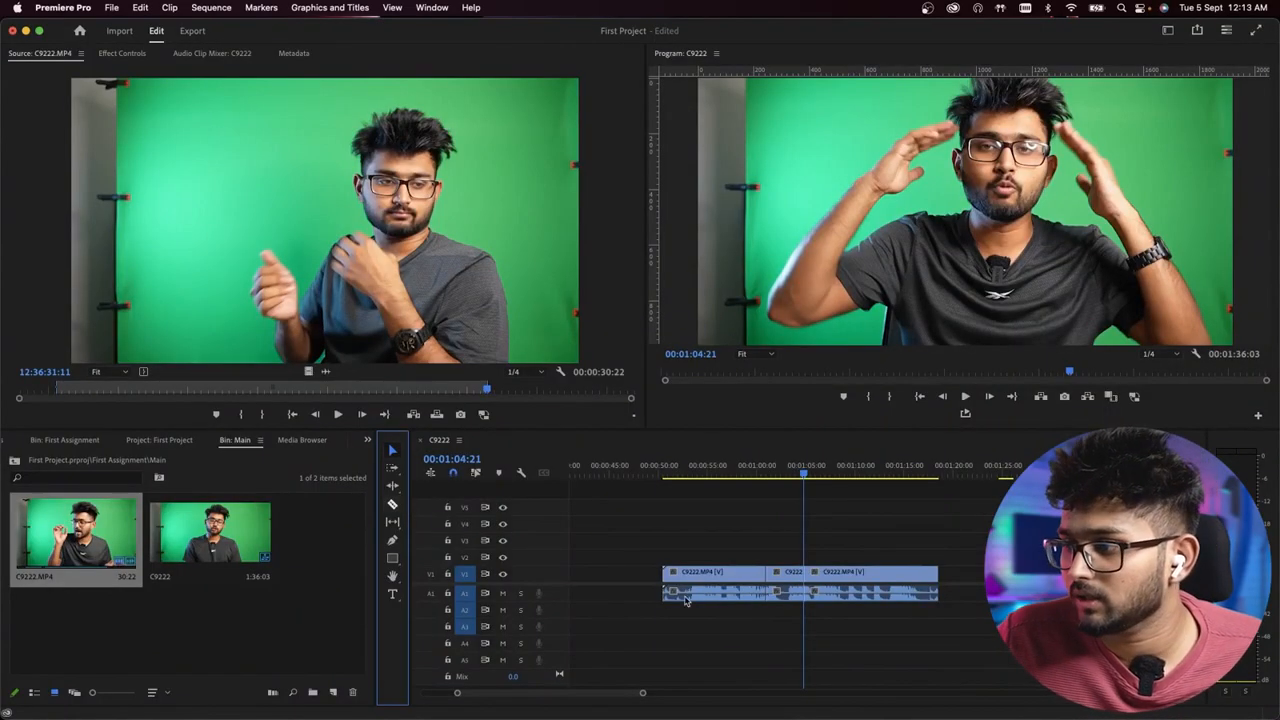
left_click(393, 504)
left_click(873, 576)
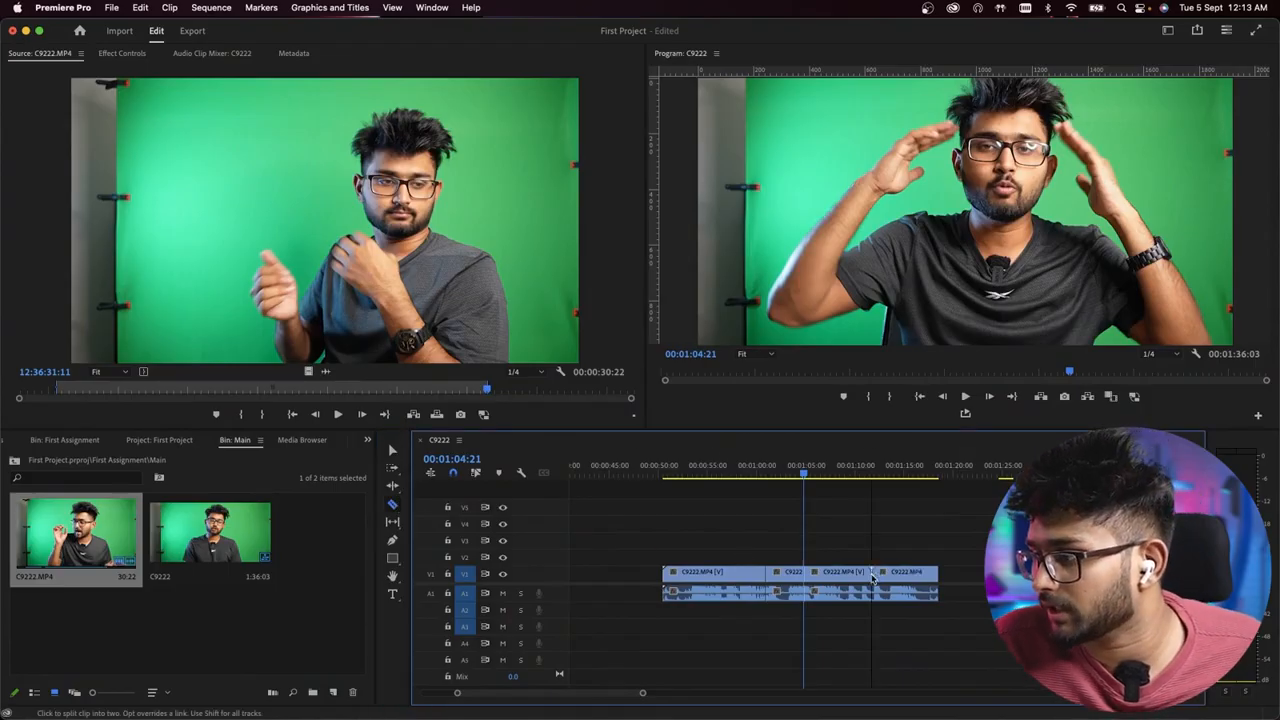
left_click(393, 451)
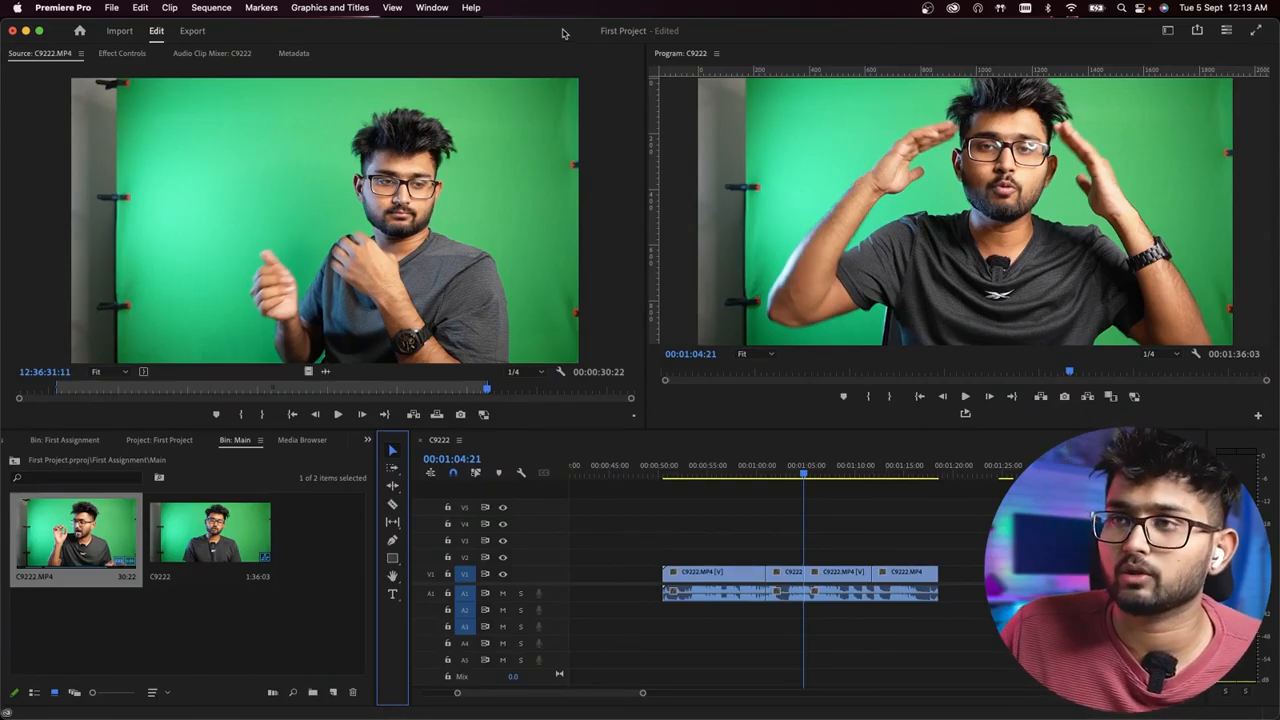
- Look up the Add Edit command's shortcuts in the keyboard shortcuts with the search "add ed", and leave the settings
left_click(82, 8)
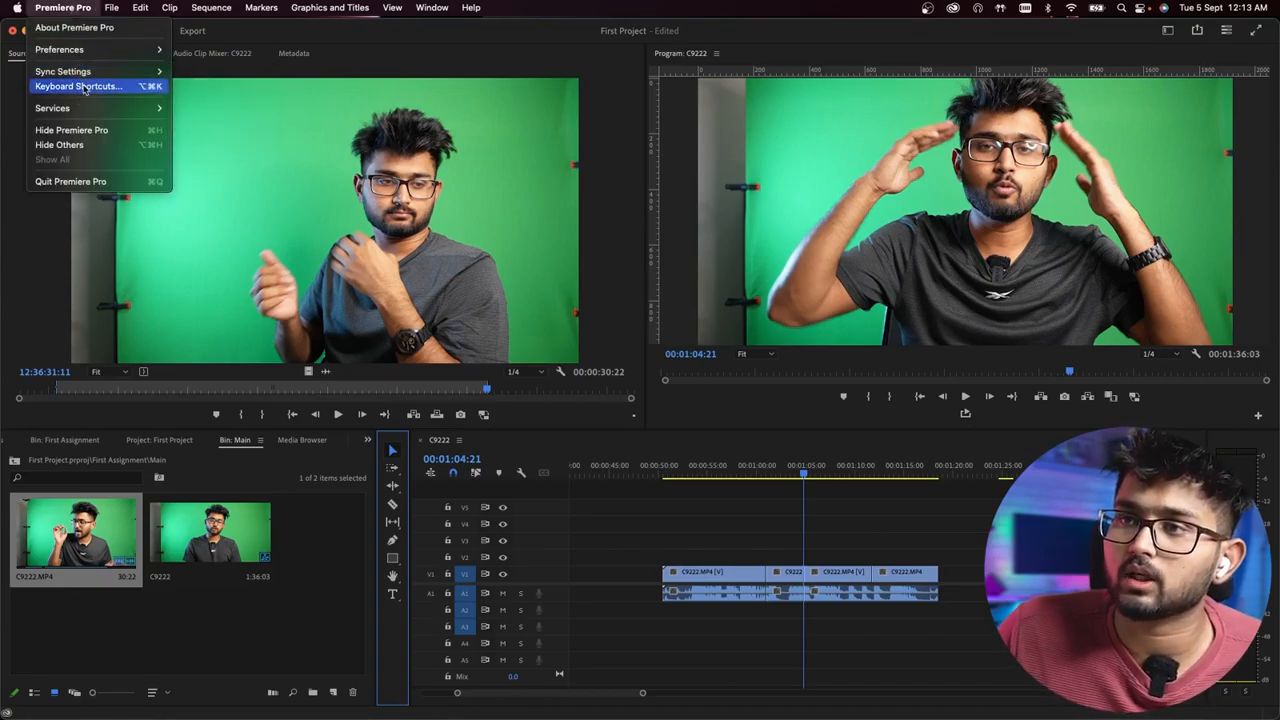
left_click(84, 87)
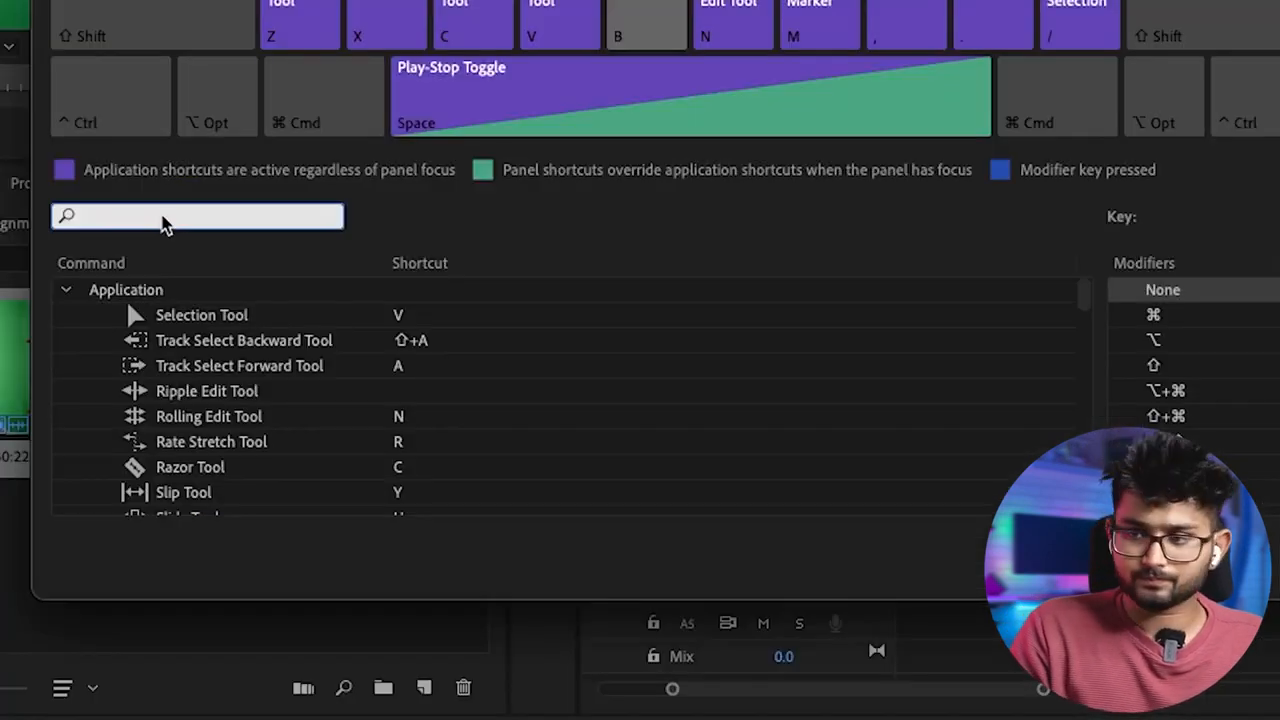
type("add ed")
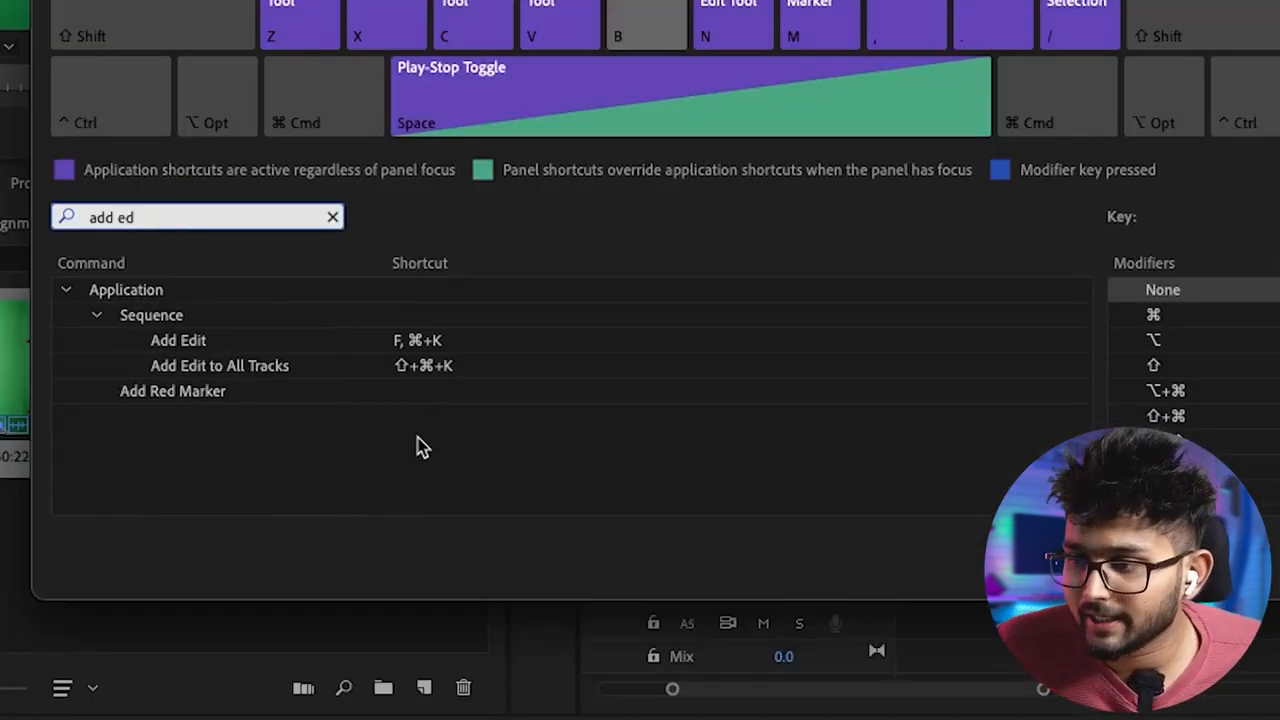
left_click(402, 345)
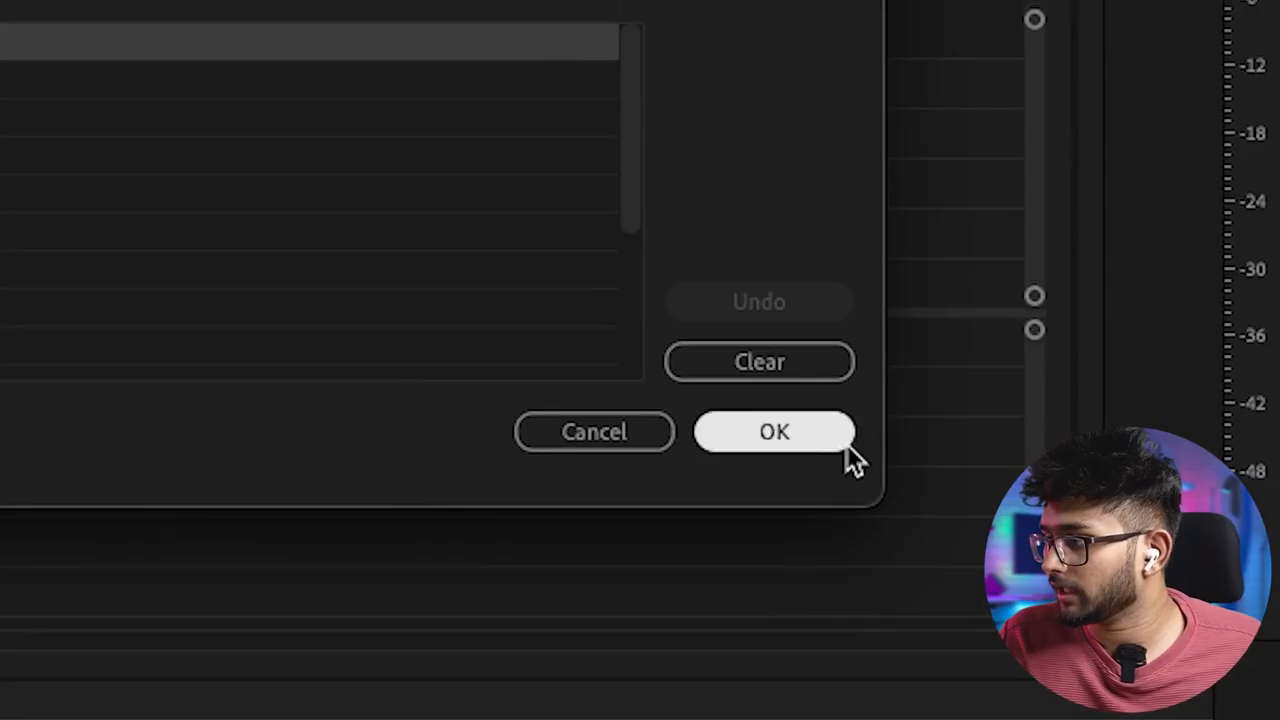
left_click(846, 446)
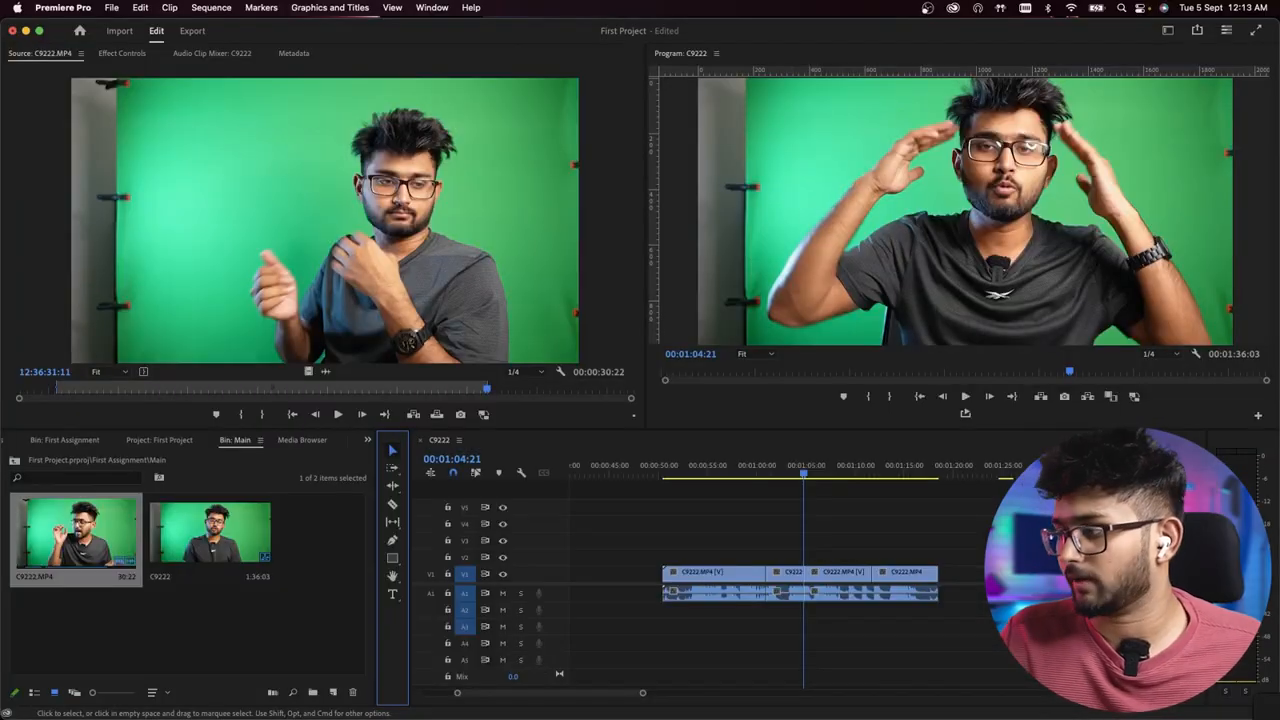
- Split the clip that starts at 00:01:04:21 with the Razor tool at 00:01:07:13 and with Add Edit at 00:01:09:11
scroll(811, 634, "up", 5)
left_click(863, 538)
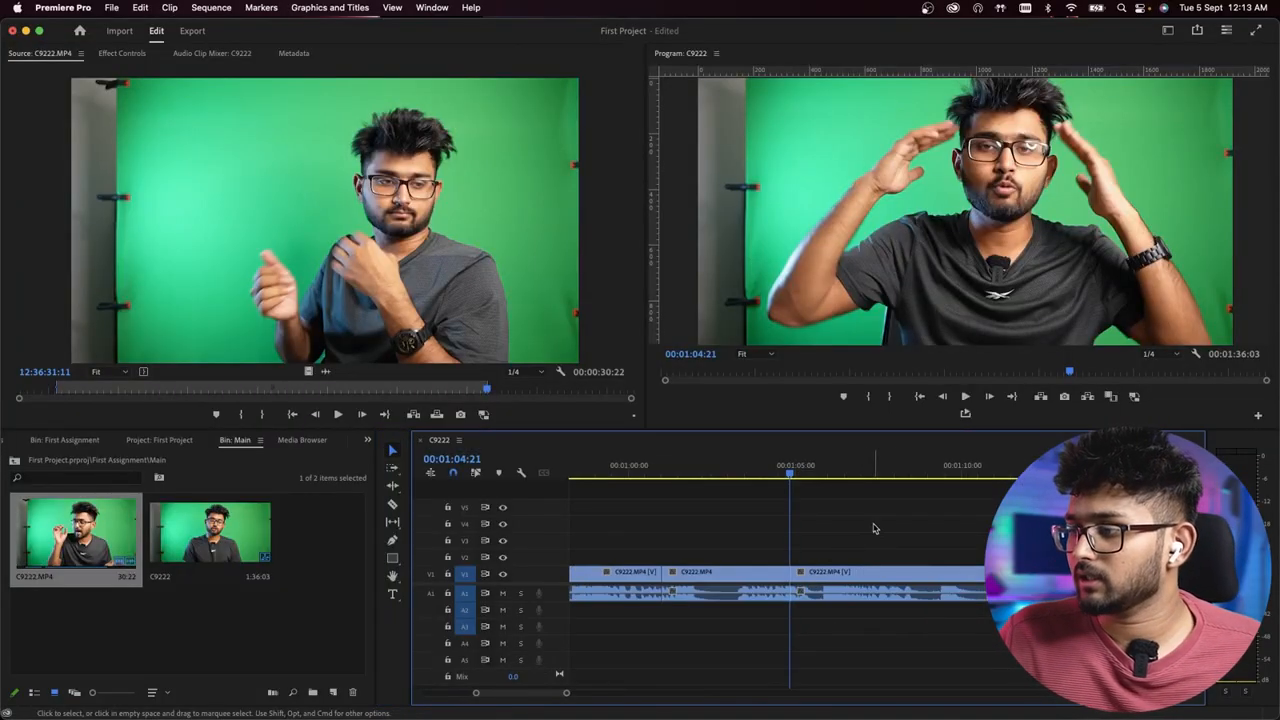
left_click(881, 476)
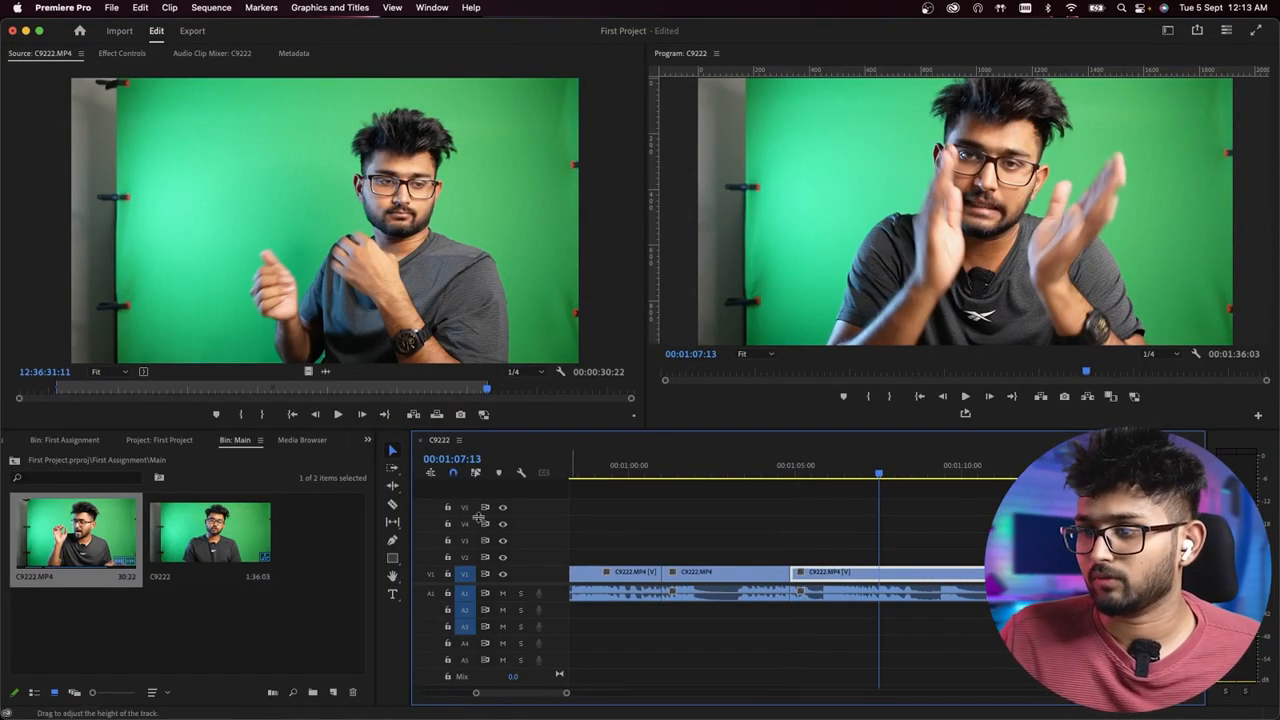
left_click(393, 504)
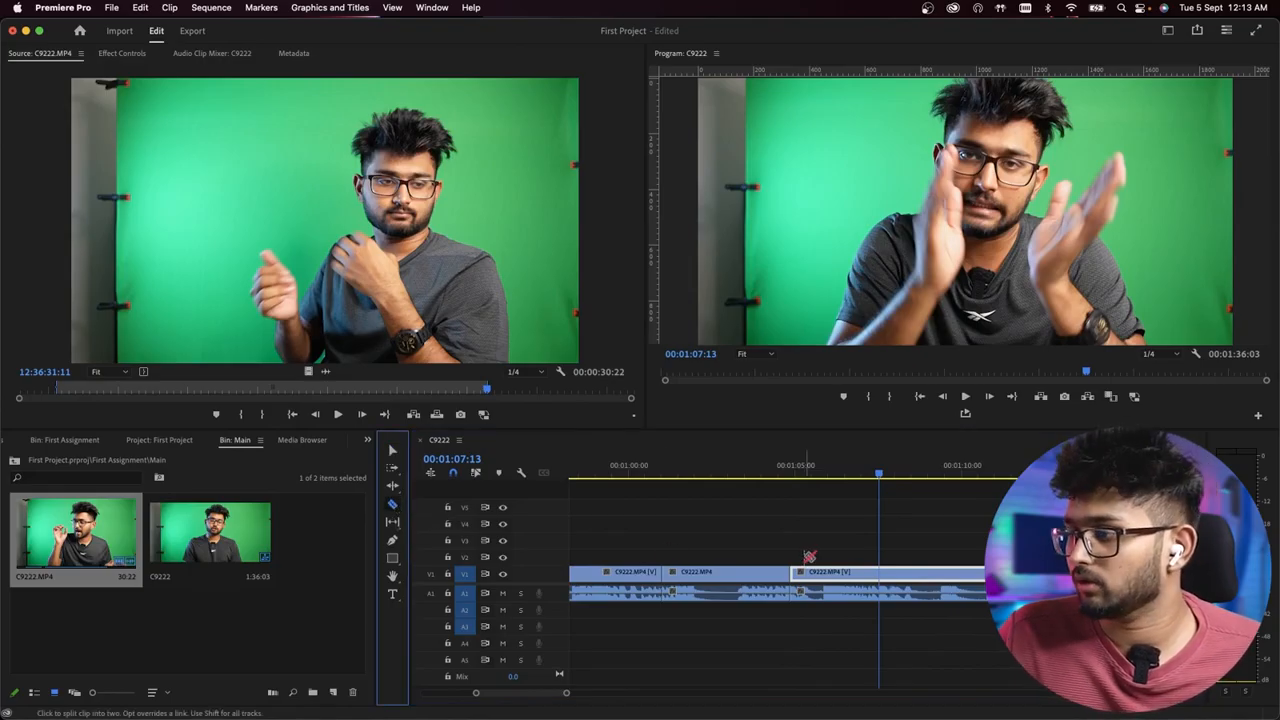
left_click(878, 572)
left_click(393, 451)
left_click(943, 472)
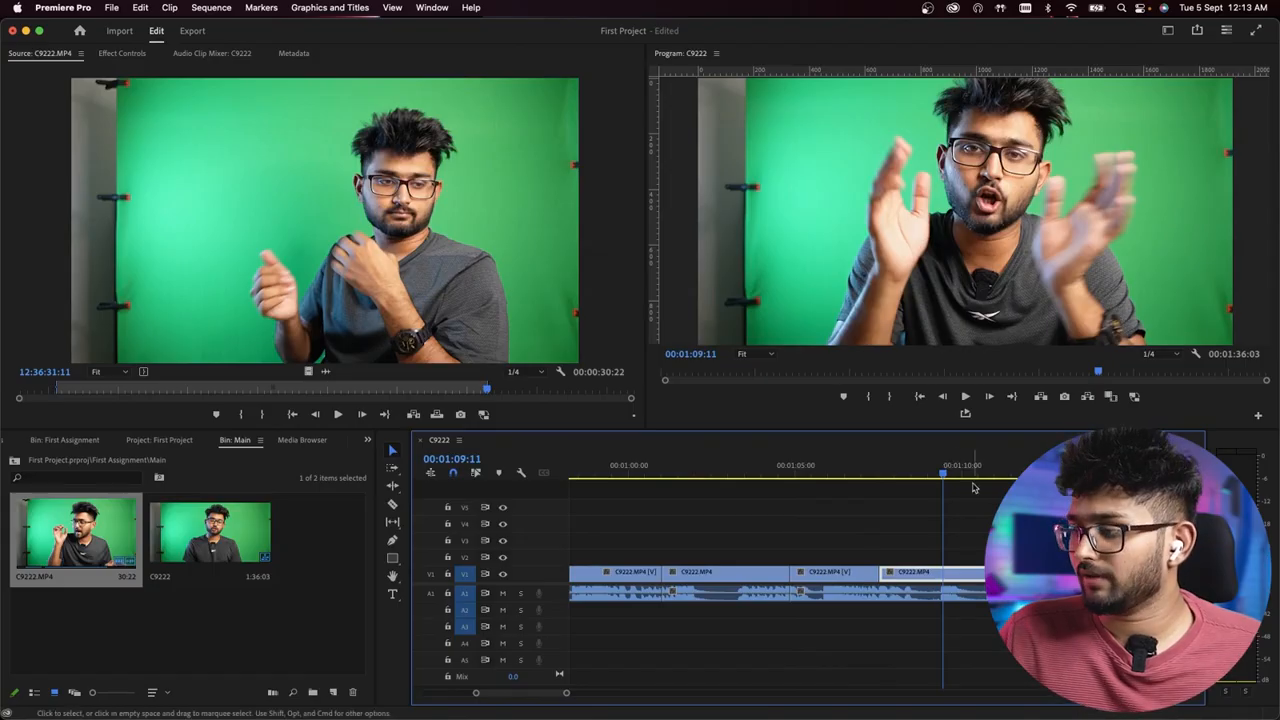
key("super+k")
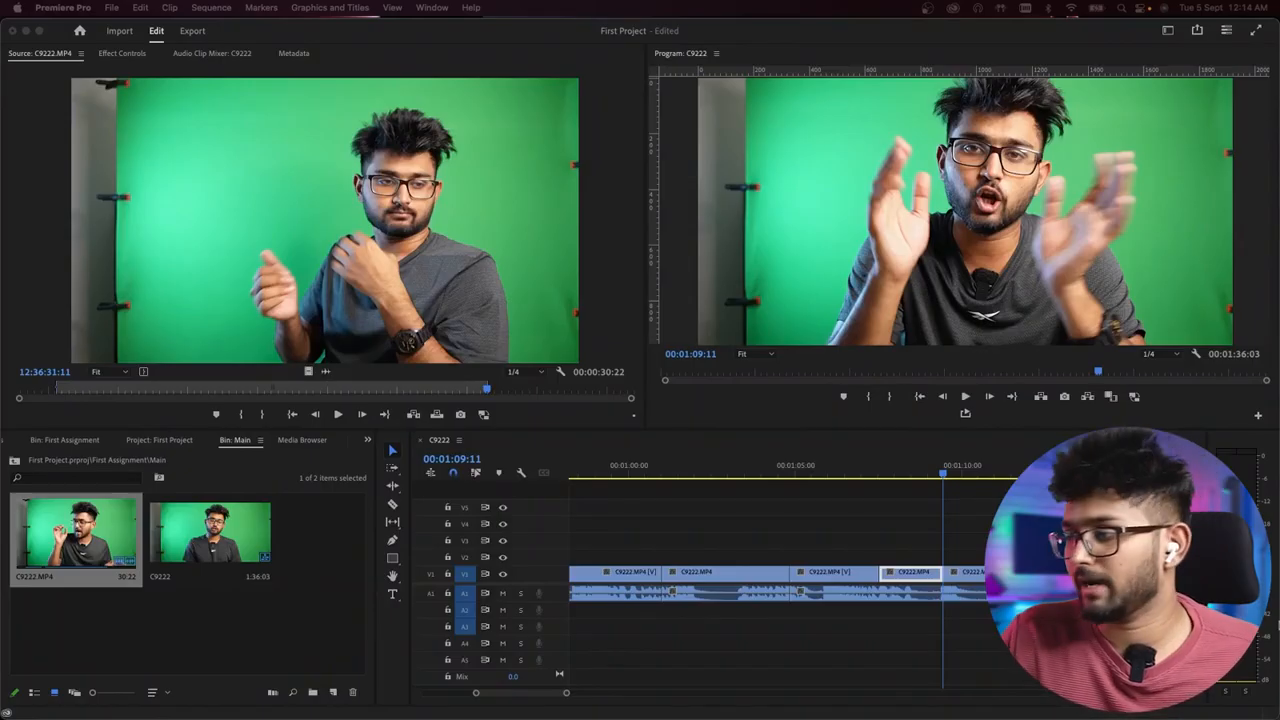
- Move the last C9222.MP4 clip in the sequence to start at about 00:01:41, leaving a gap before it
scroll(791, 572, "down", 10)
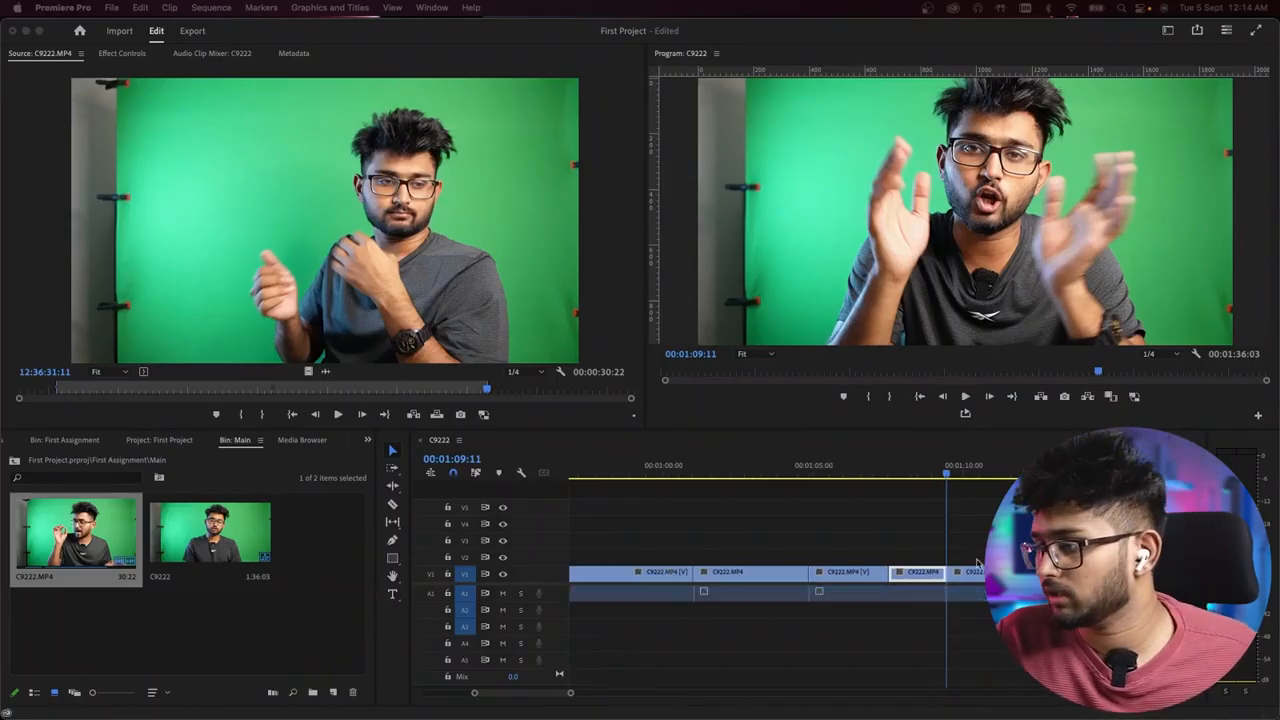
scroll(694, 640, "up", 10)
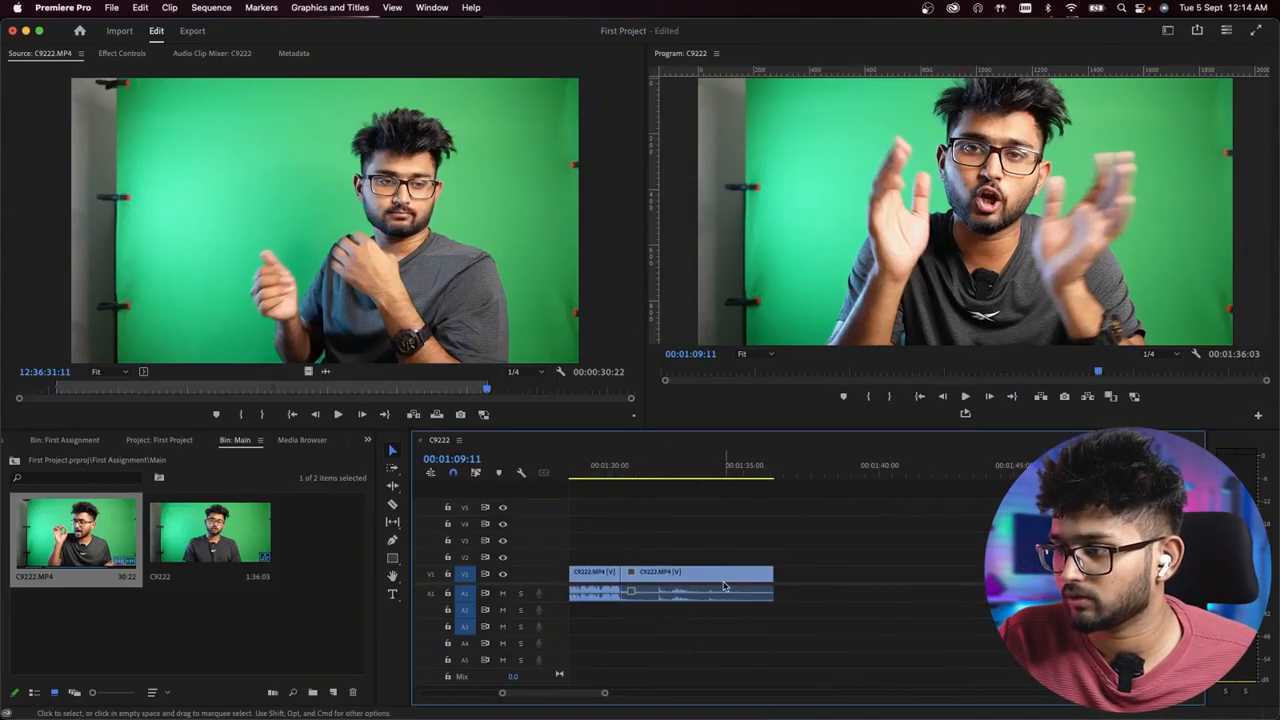
left_click_drag(682, 529, 748, 678)
left_click_drag(695, 572, 967, 572)
scroll(937, 622, "down", 2)
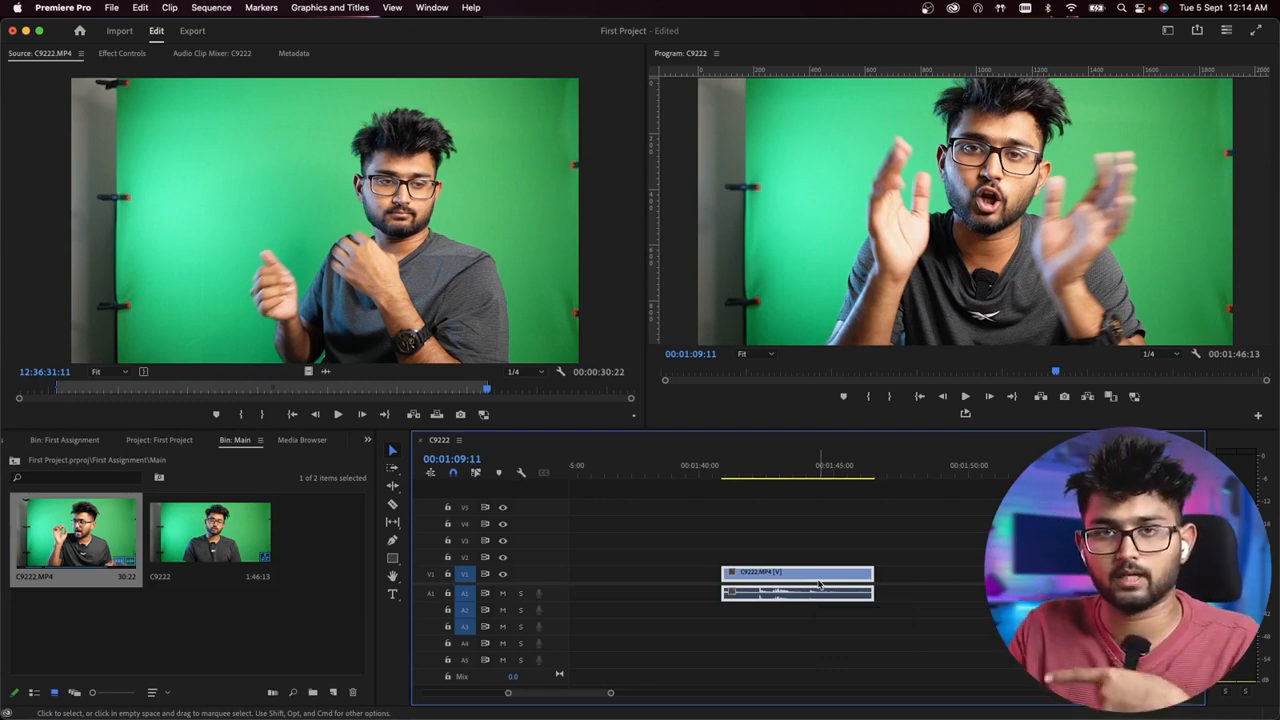
left_click(813, 536)
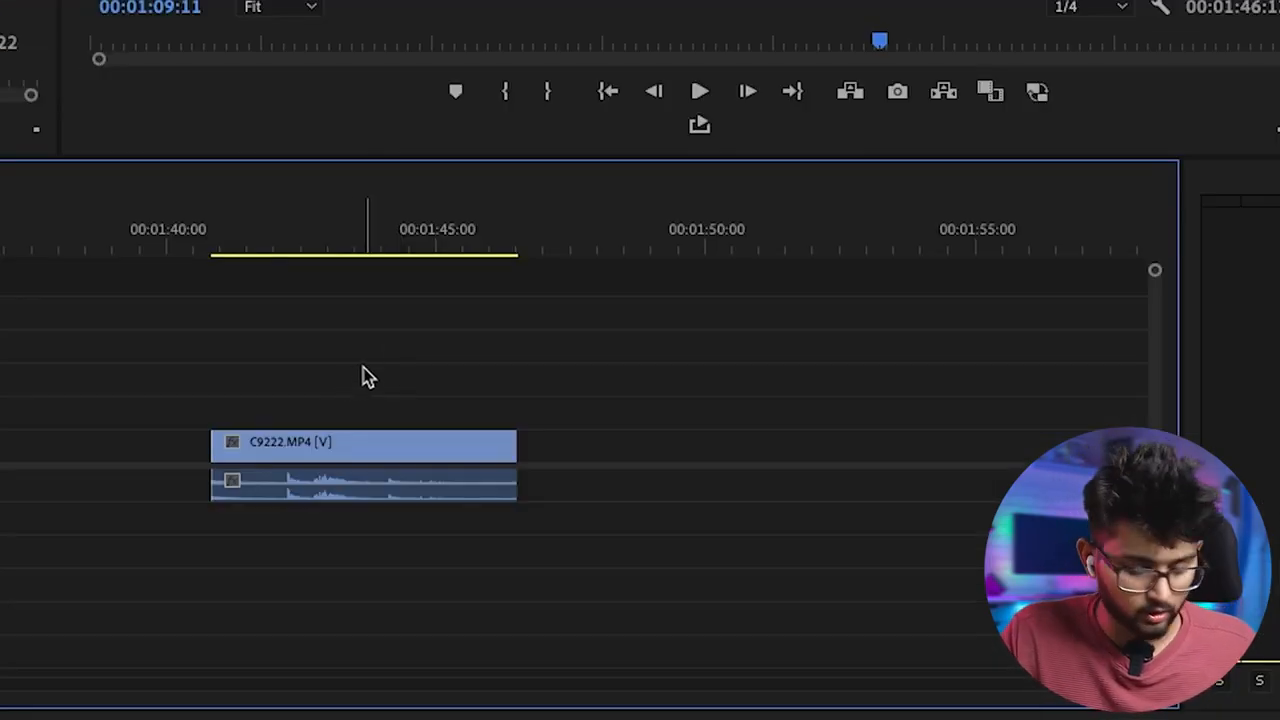
- Duplicate the C9222.MP4 clip that starts at about 00:01:41 to start at about 00:01:47 on the same tracks, and delete the copy
left_click_drag(797, 527, 824, 618)
left_click_drag(418, 535, 412, 505)
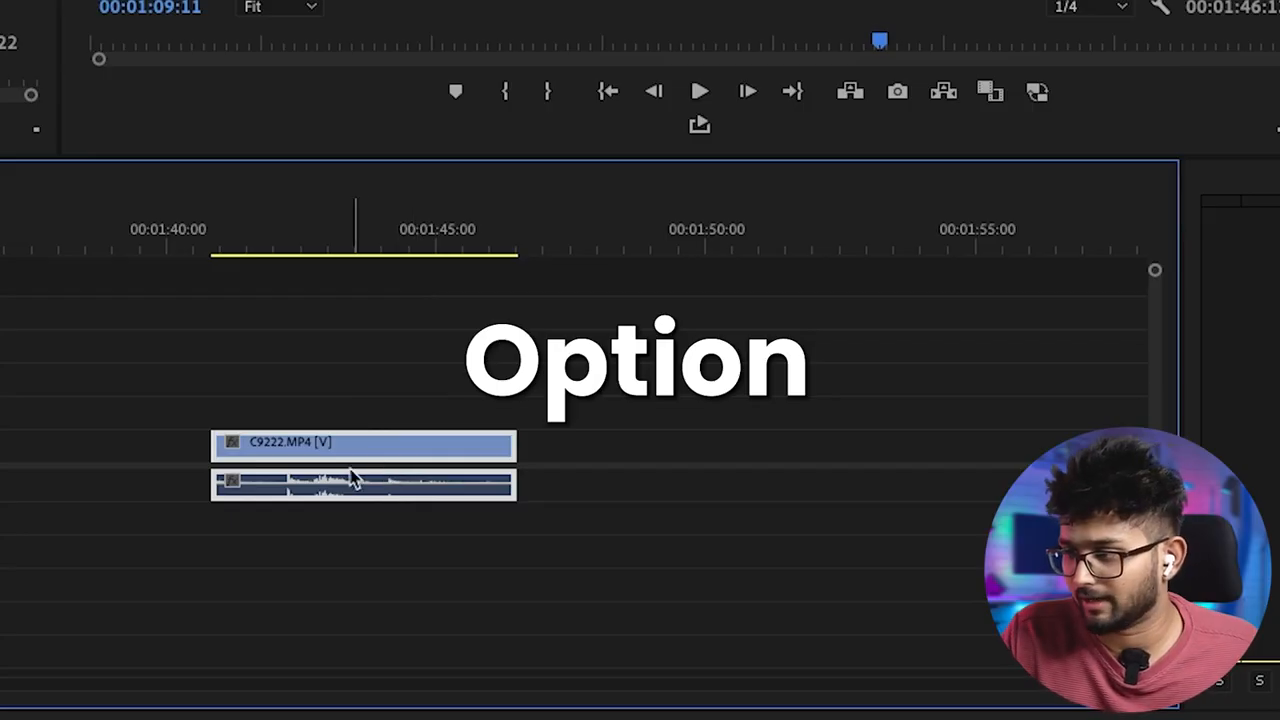
left_click_drag(335, 452, 662, 490)
left_click_drag(306, 356, 354, 594)
left_click_drag(610, 362, 722, 577)
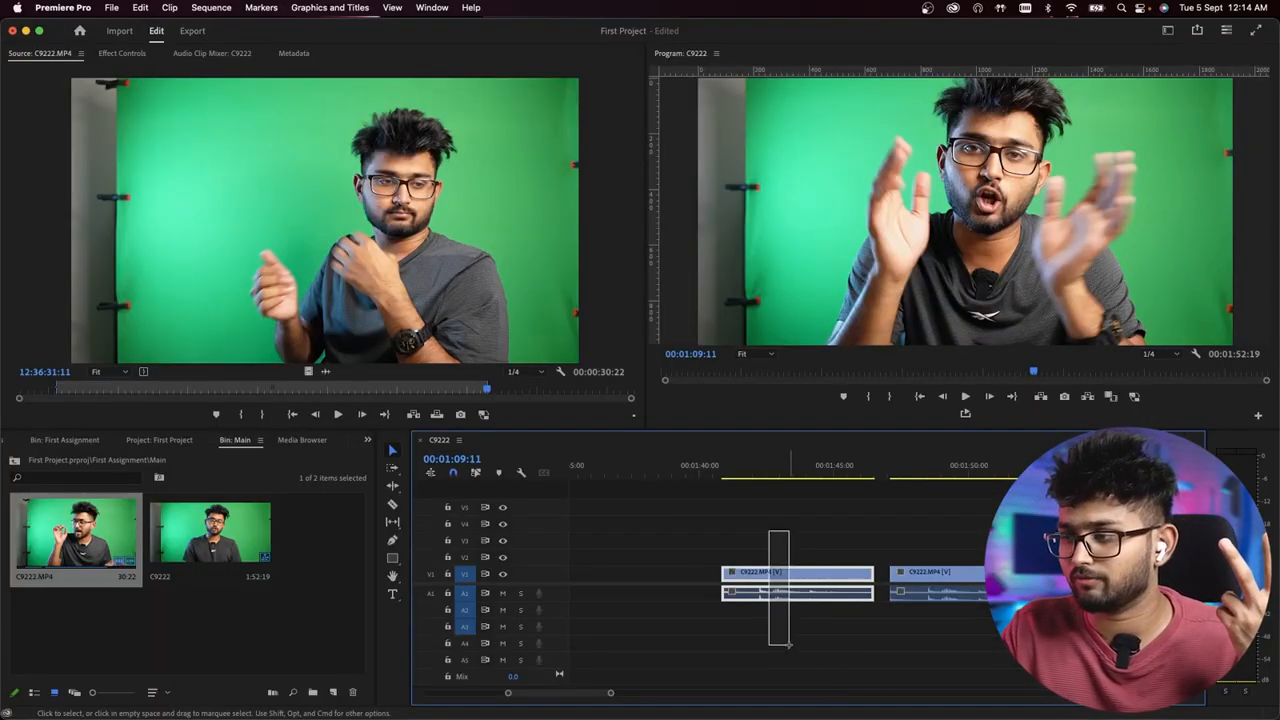
left_click_drag(976, 638, 978, 645)
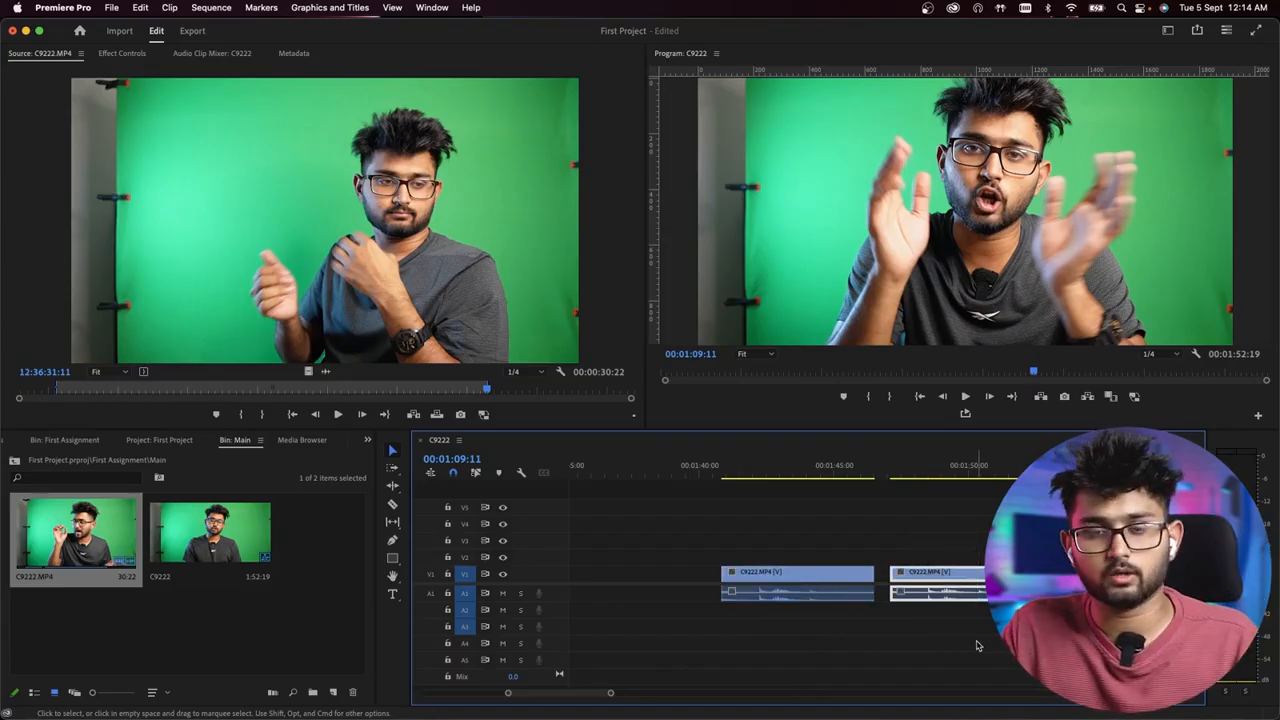
key("Delete")
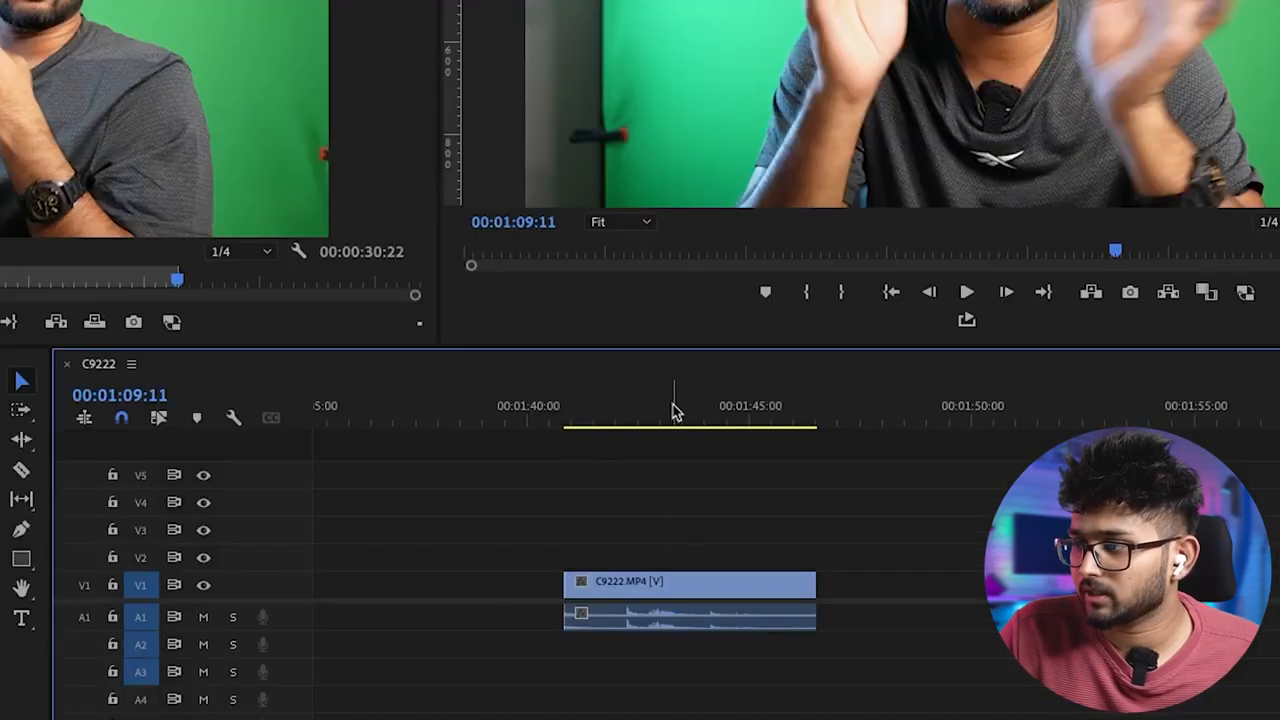
- Place the playhead at 00:01:43:10 over the C9222.MP4 clip, and switch the V1 track output off and back on
left_click(790, 472)
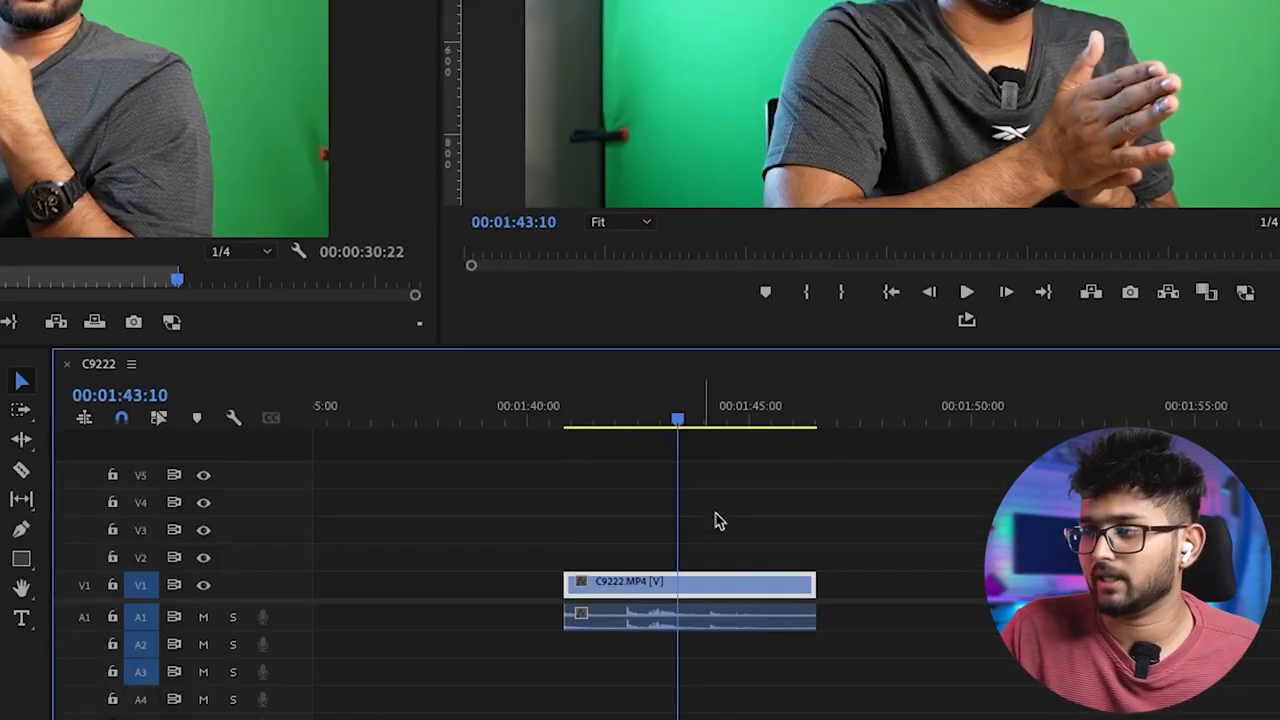
left_click(653, 411)
left_click(679, 418)
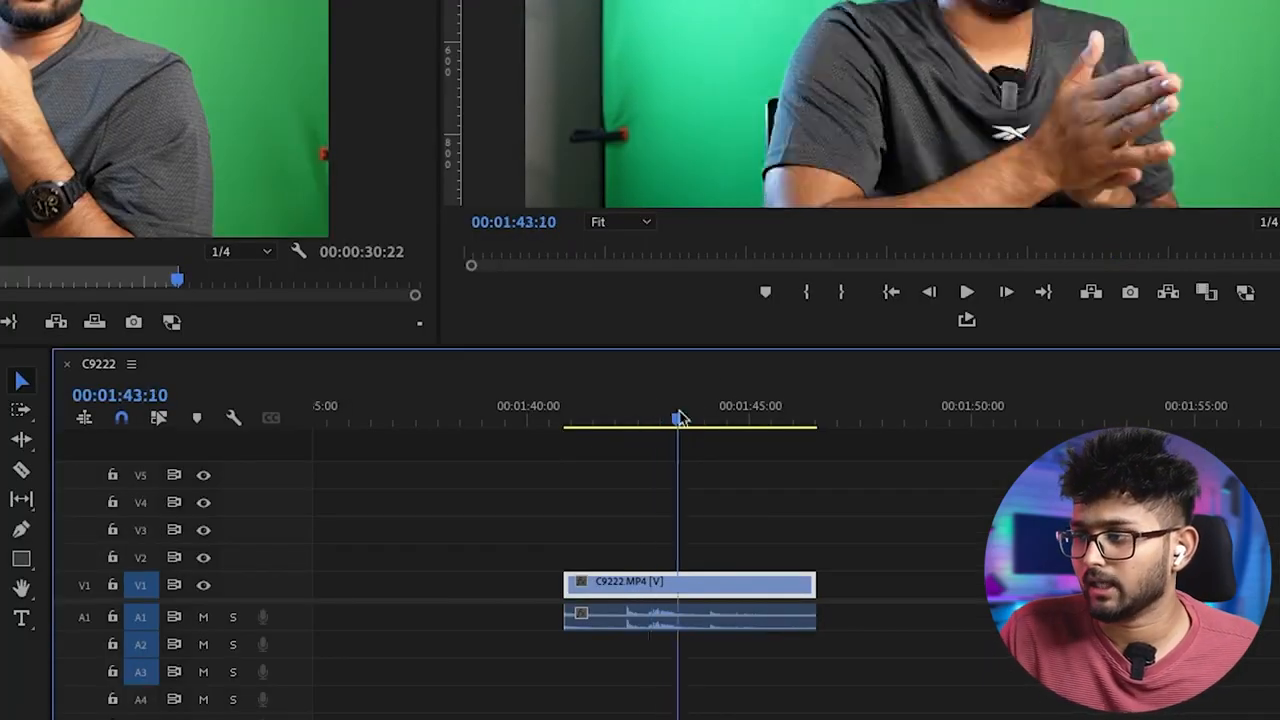
left_click(204, 588)
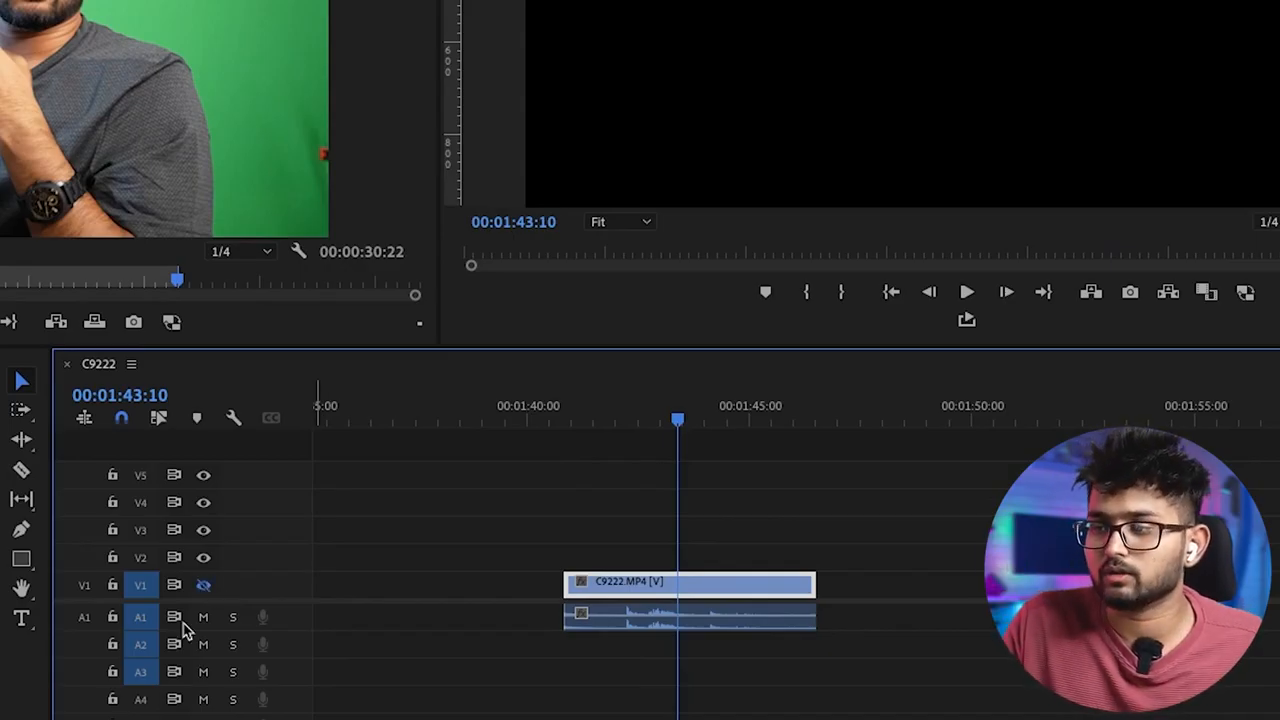
left_click(204, 587)
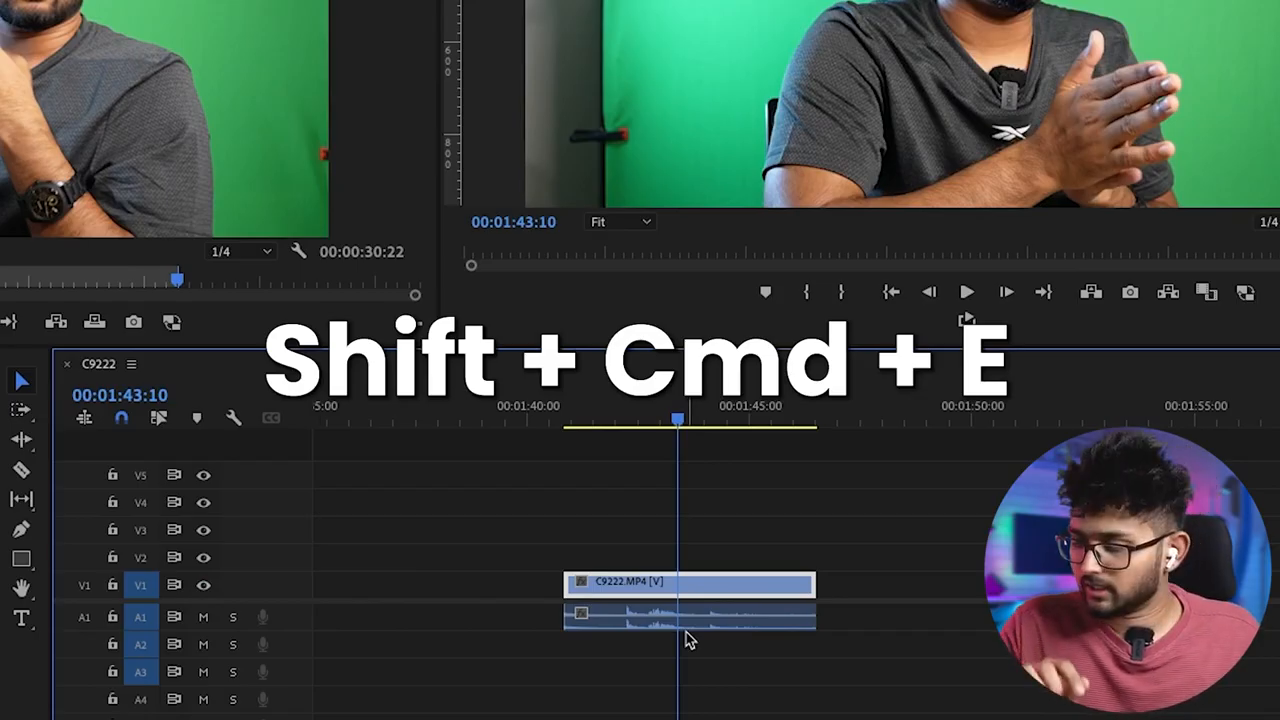
- Disable the video part of the C9222.MP4 clip at the playhead and enable it again, and repeat this a second time
key("shift+super+e")
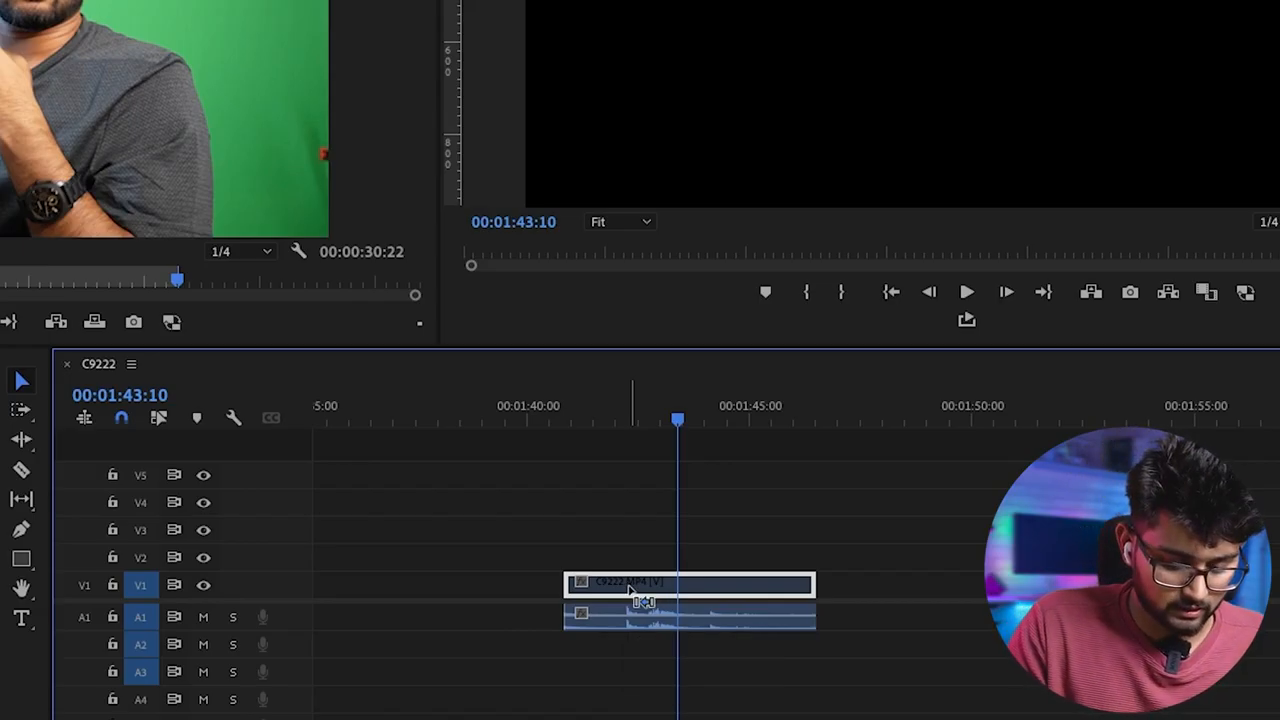
left_click_drag(630, 590, 631, 594)
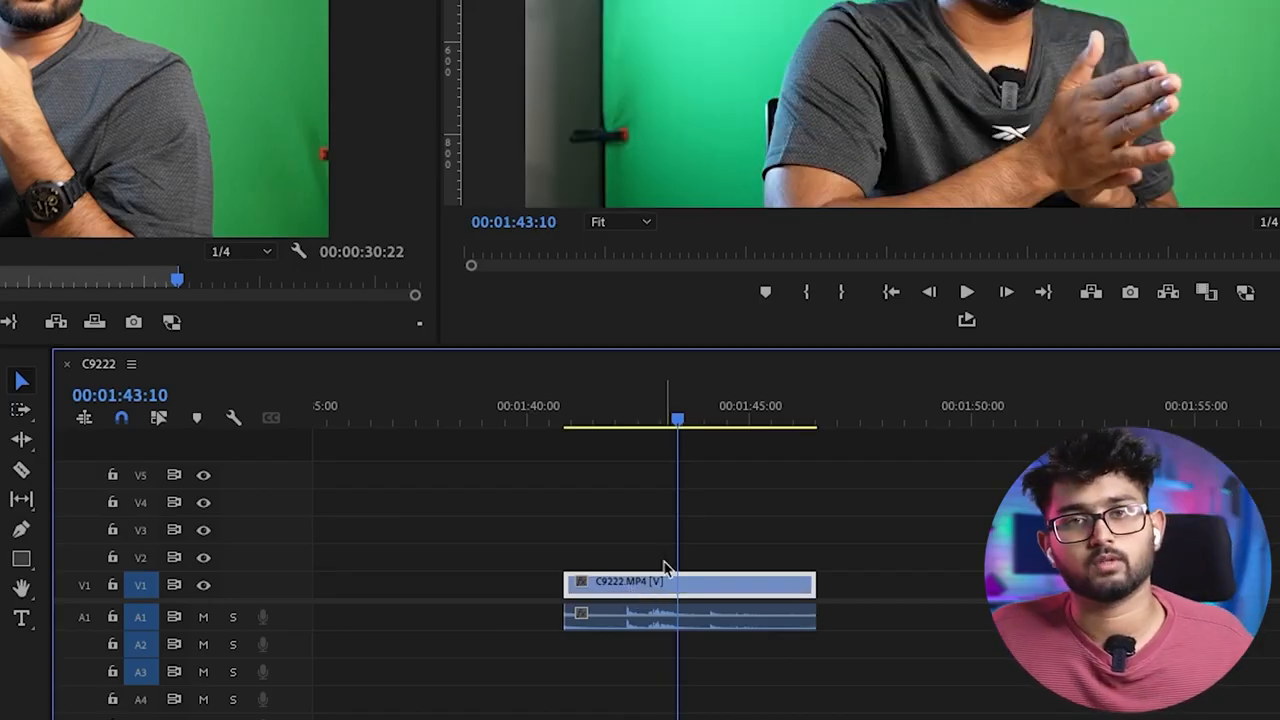
left_click(623, 508)
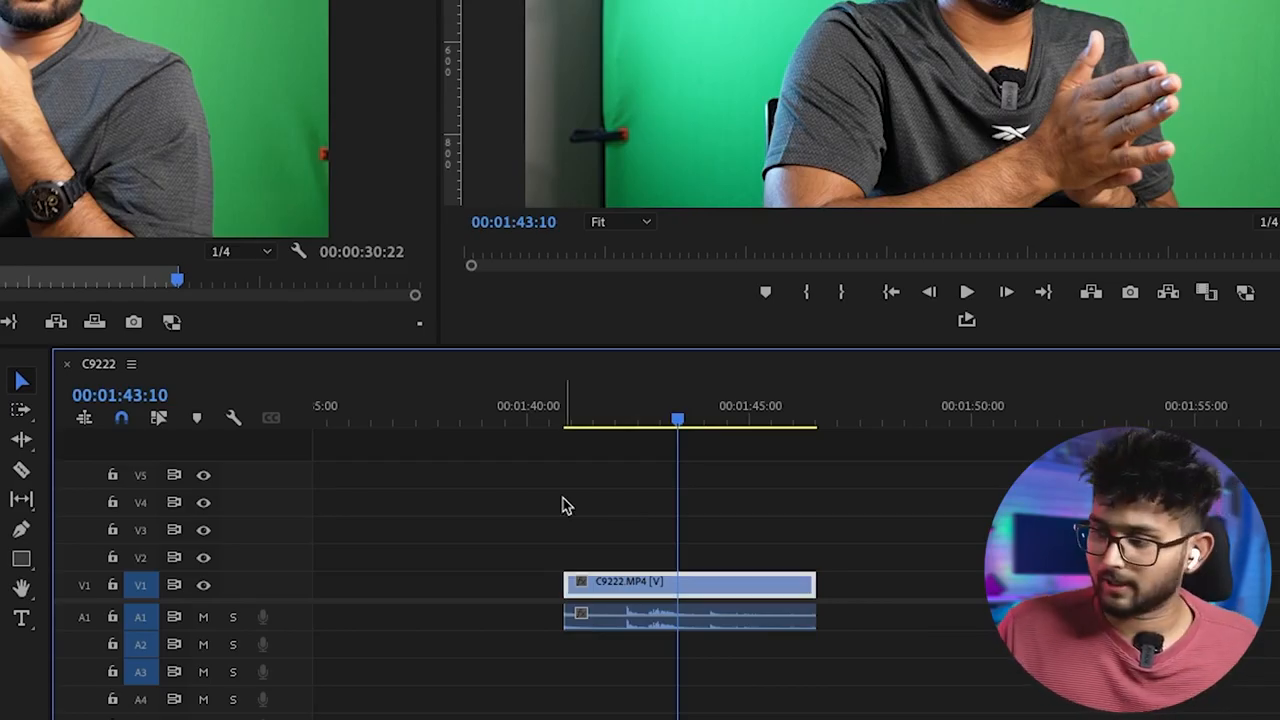
key("shift+e")
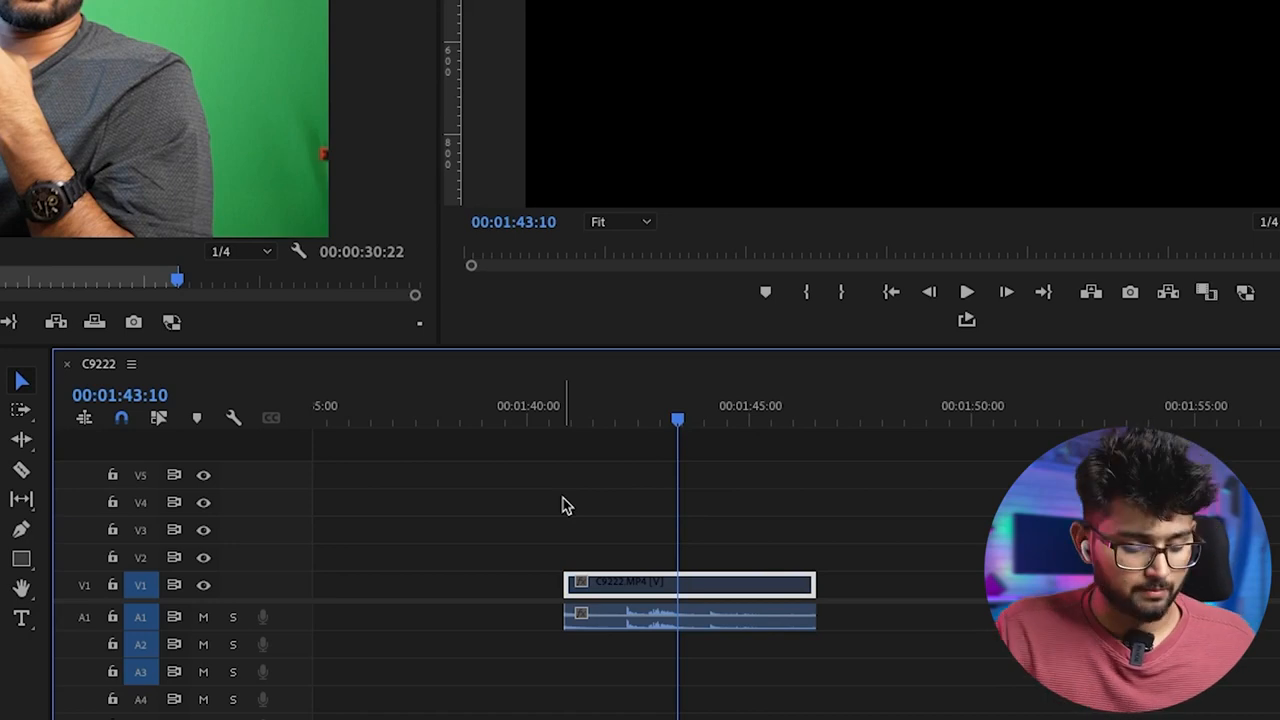
key("shift+e")
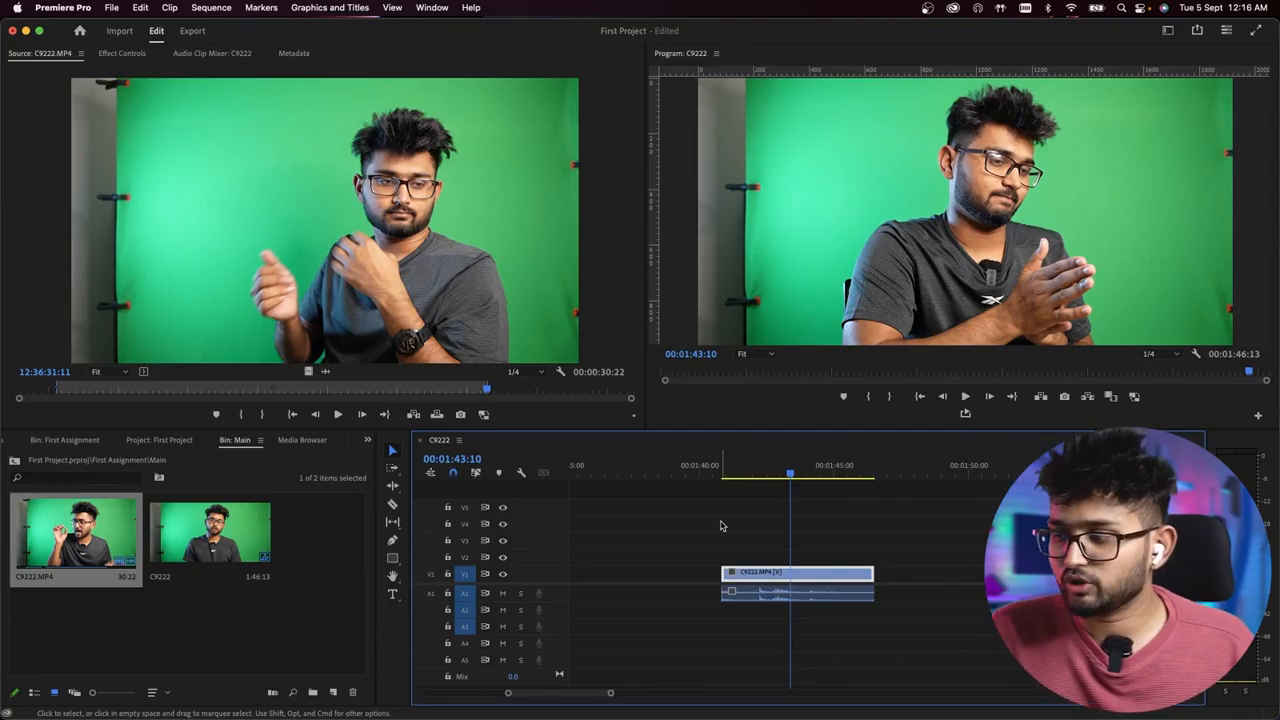
- Select the video and audio parts of the C9222.MP4 clip at the playhead together, and unlink them
left_click(721, 528)
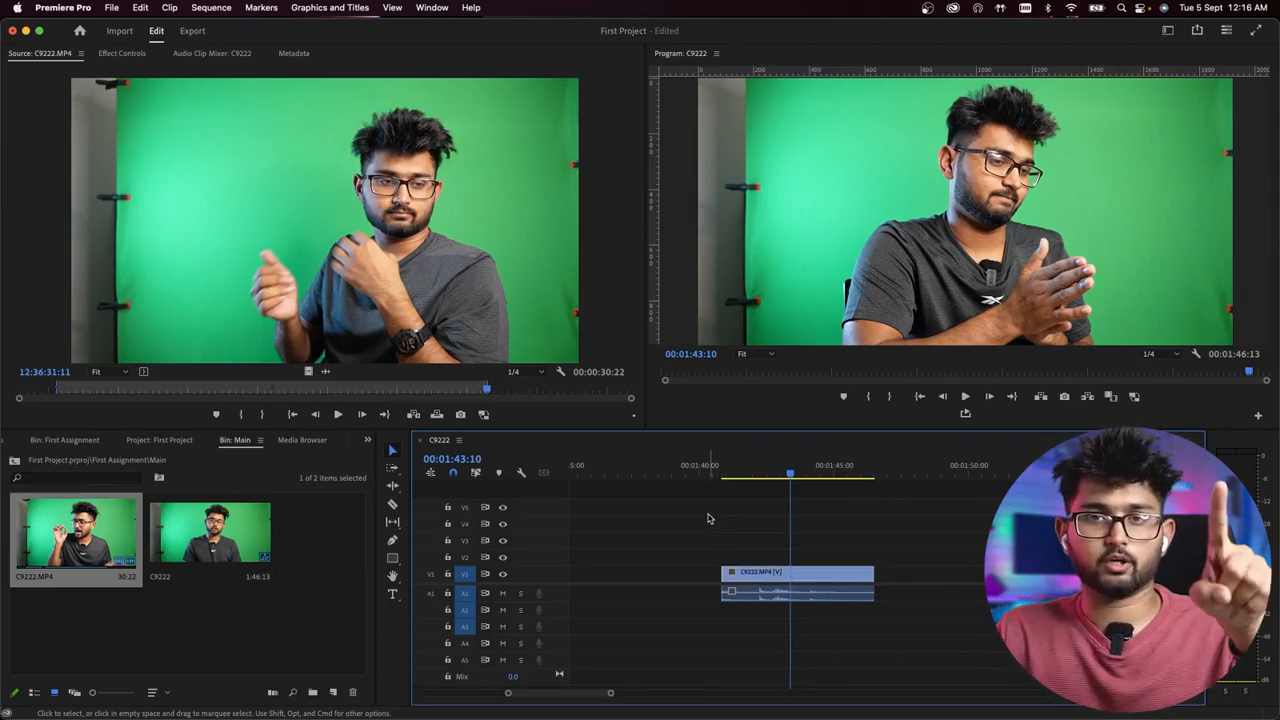
left_click(744, 576)
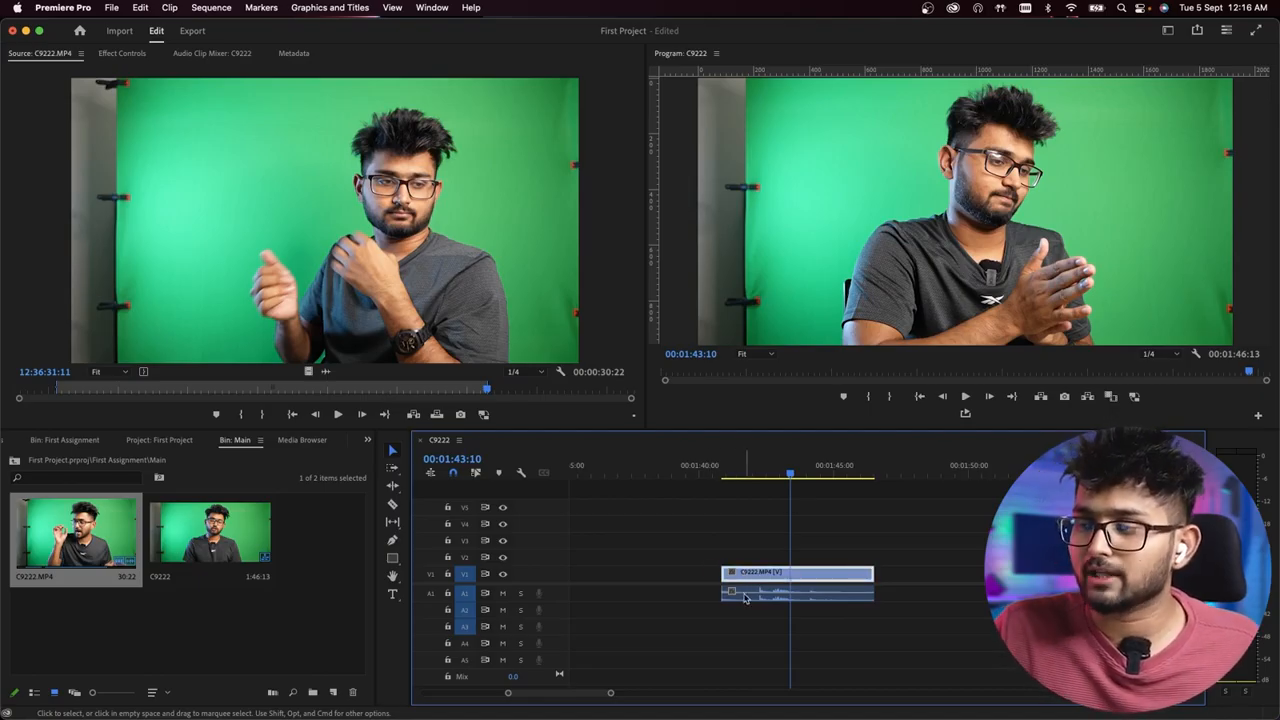
left_click(744, 594)
left_click_drag(686, 543, 776, 622)
left_click(690, 546)
left_click_drag(700, 526, 776, 624)
right_click(756, 576)
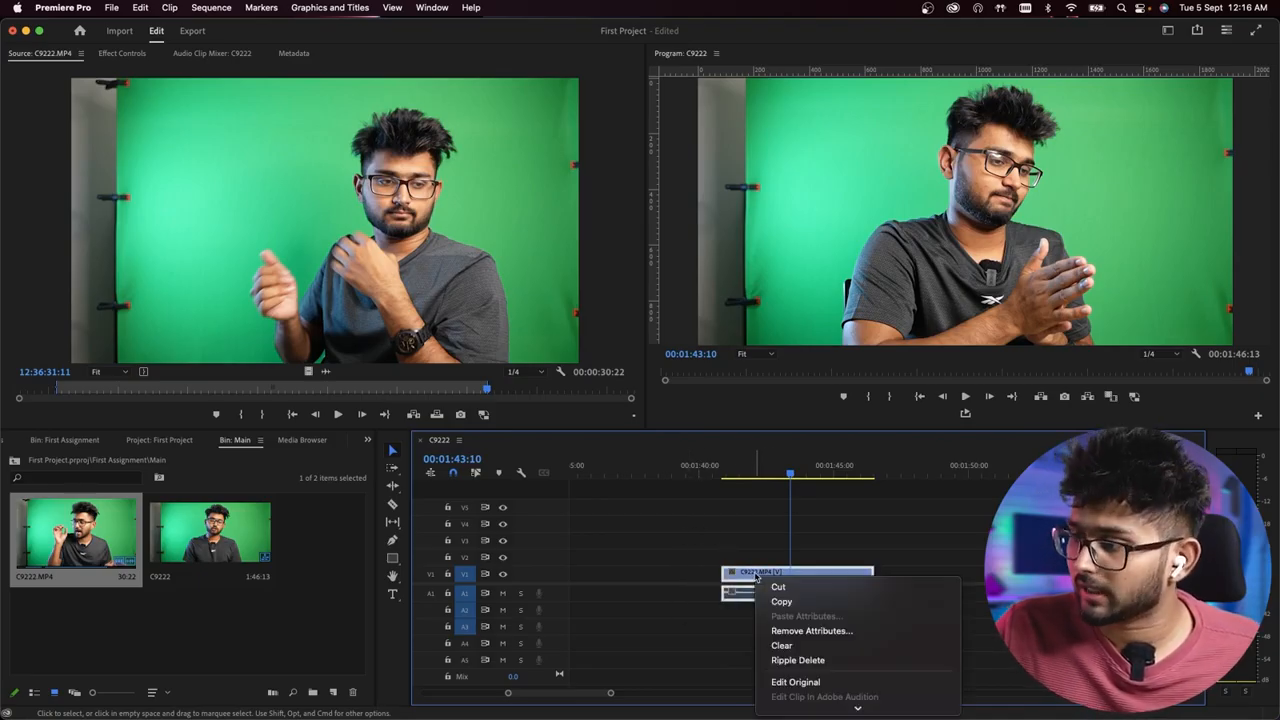
scroll(837, 631, "down", 3)
mouse_move(805, 331)
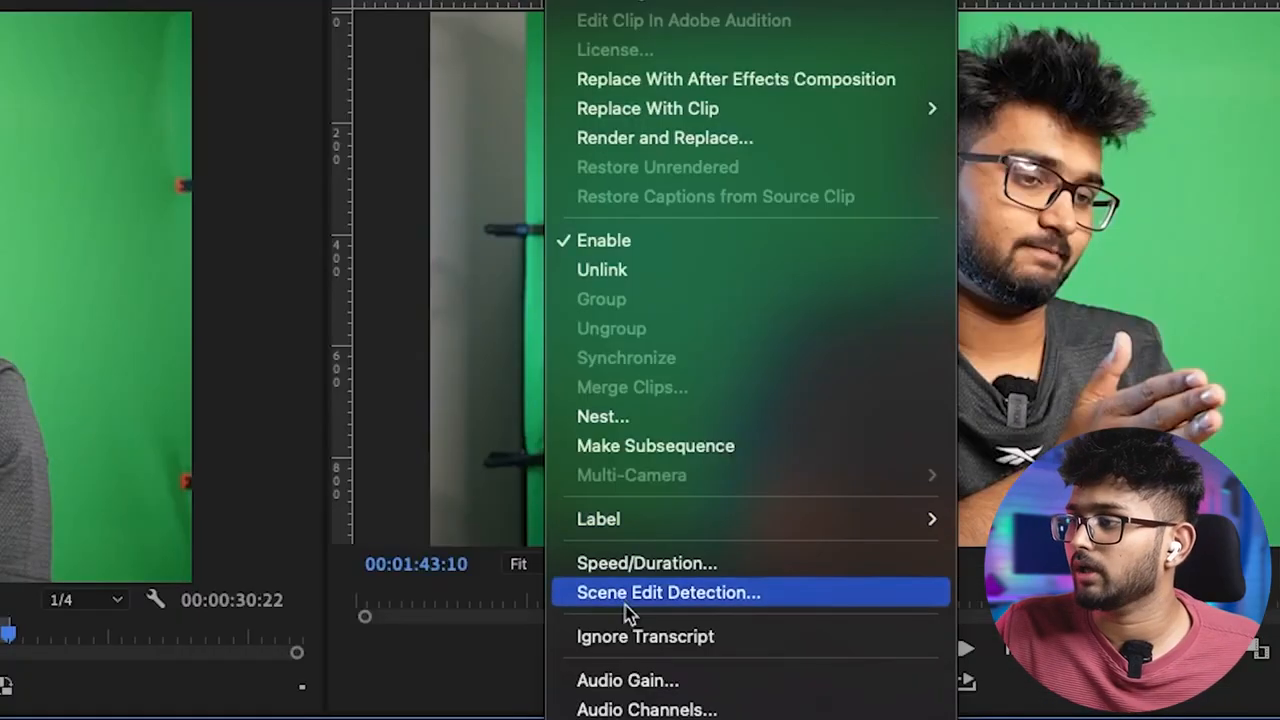
left_click(602, 272)
- Move the unlinked video part of the clip to track V3 and its audio part to A2, undoing the further track moves
left_click(741, 516)
left_click_drag(758, 571, 758, 609)
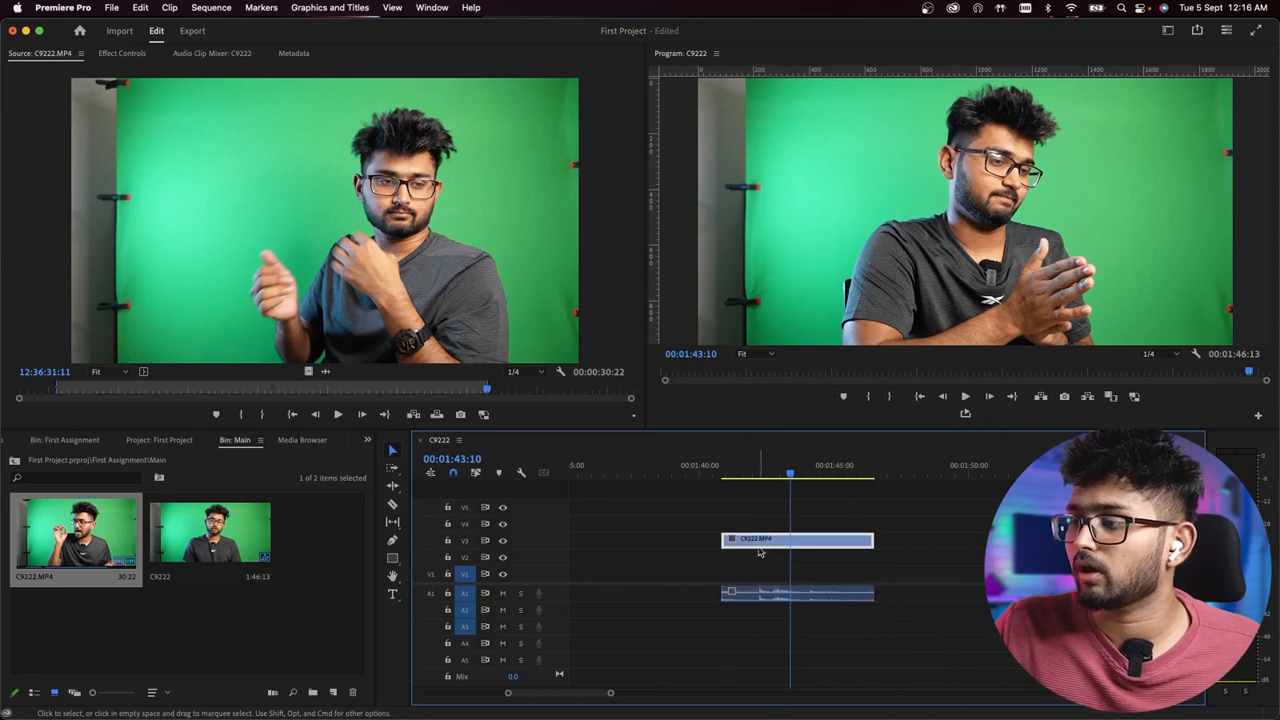
left_click_drag(757, 545, 757, 511)
left_click_drag(757, 610, 757, 626)
key("super+z")
key("super+z")
key("super+z")
key("super+z")
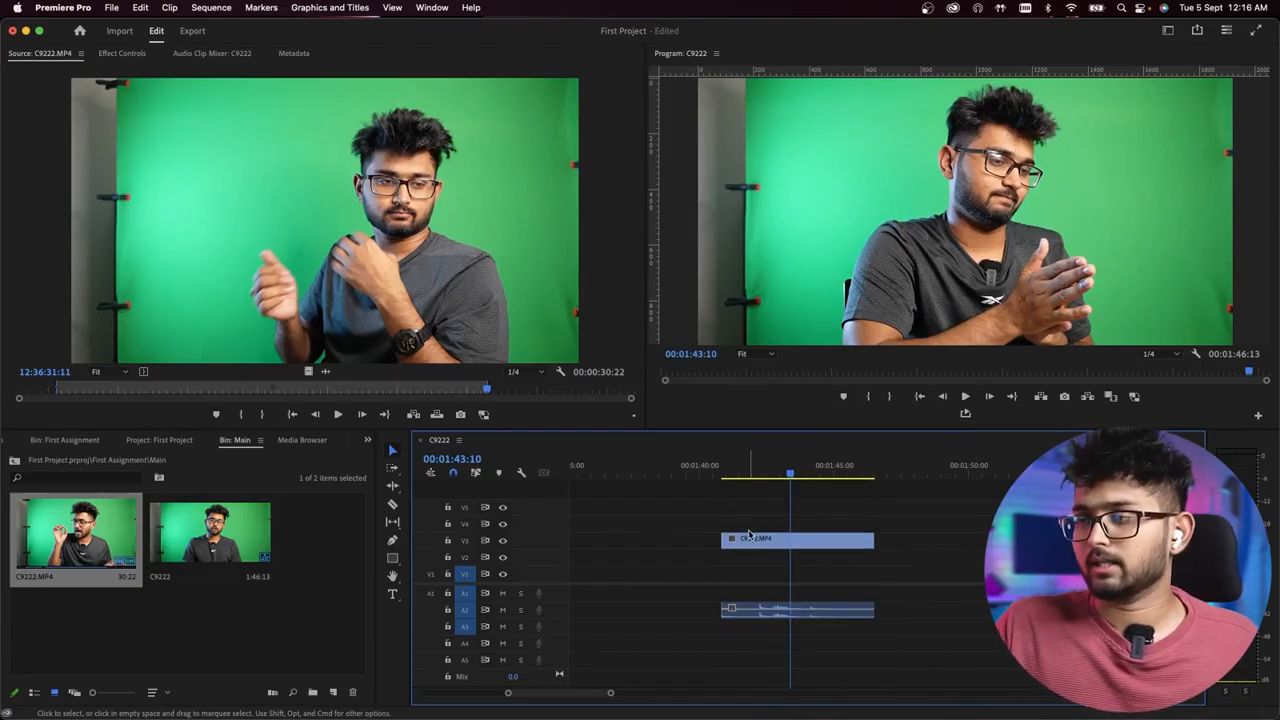